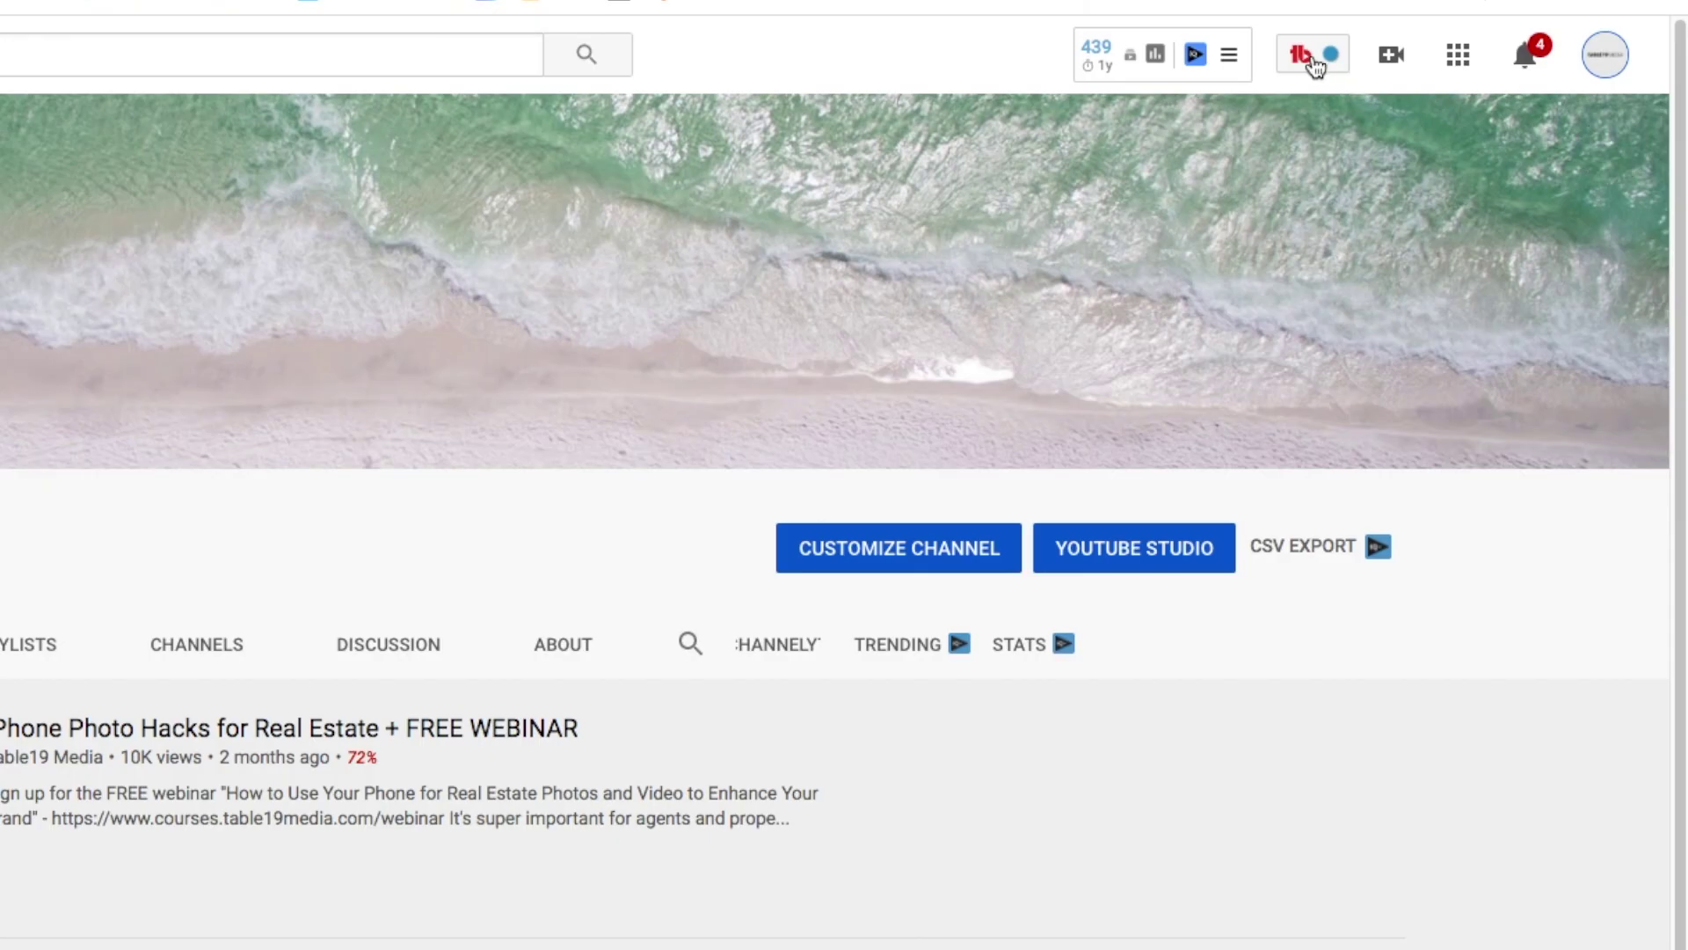
# Step: Launch SEO Studio from the TubeBuddy extension menu and begin entering the target keyword
pyautogui.click(1313, 62)
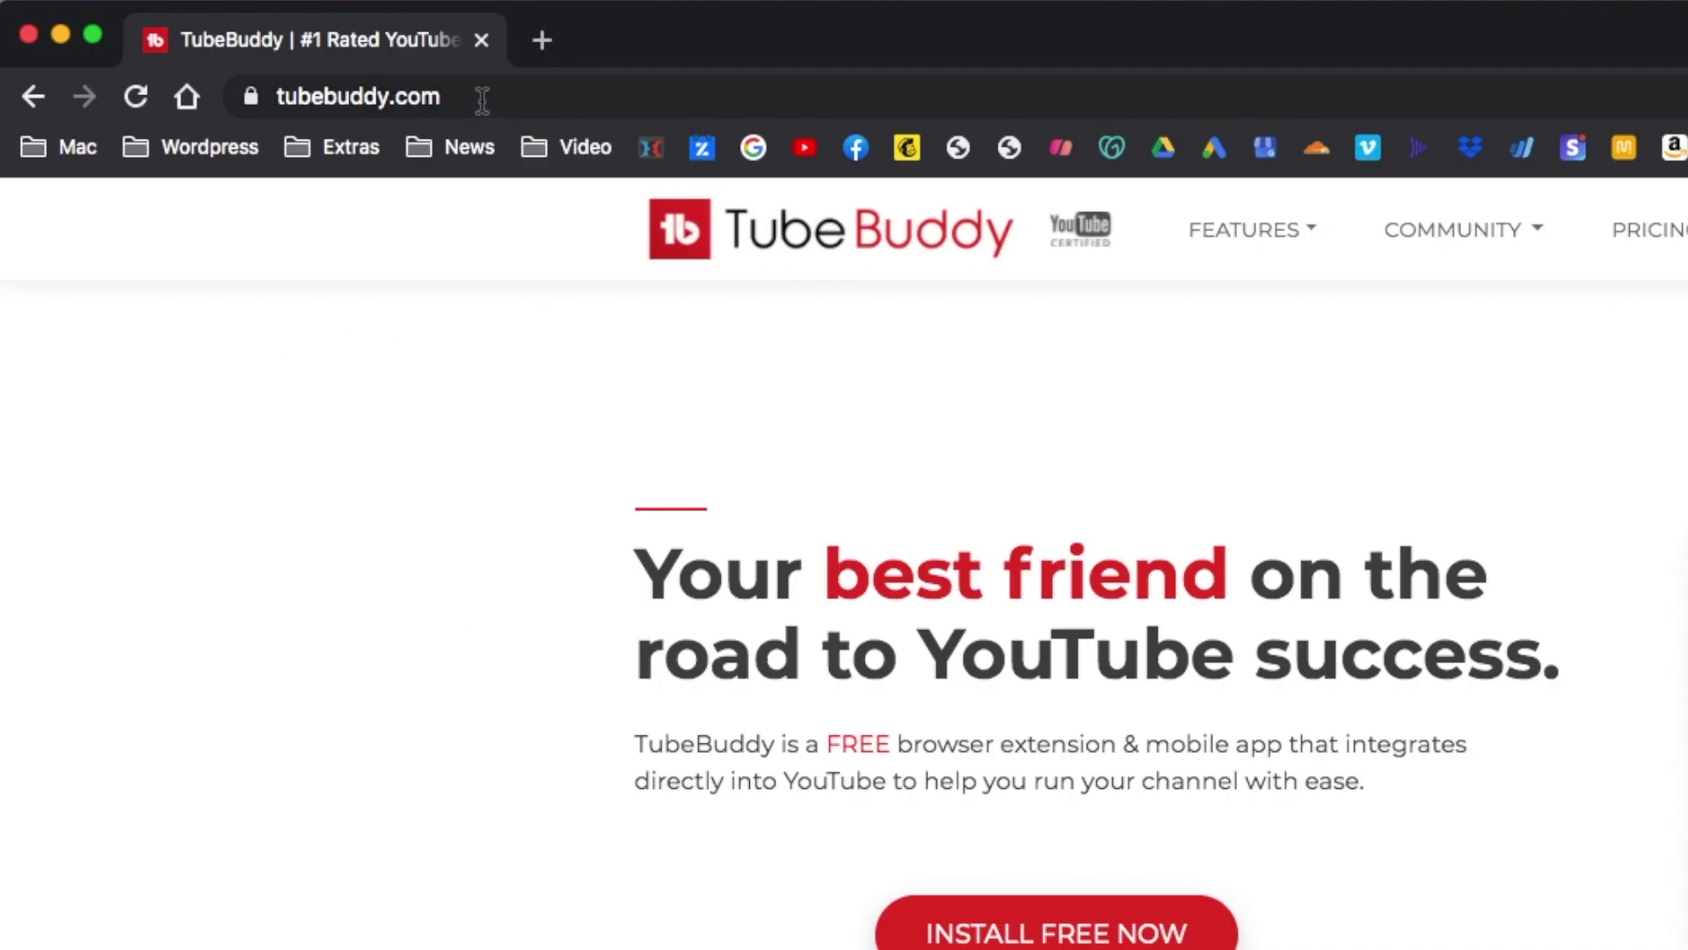
pyautogui.click(482, 96)
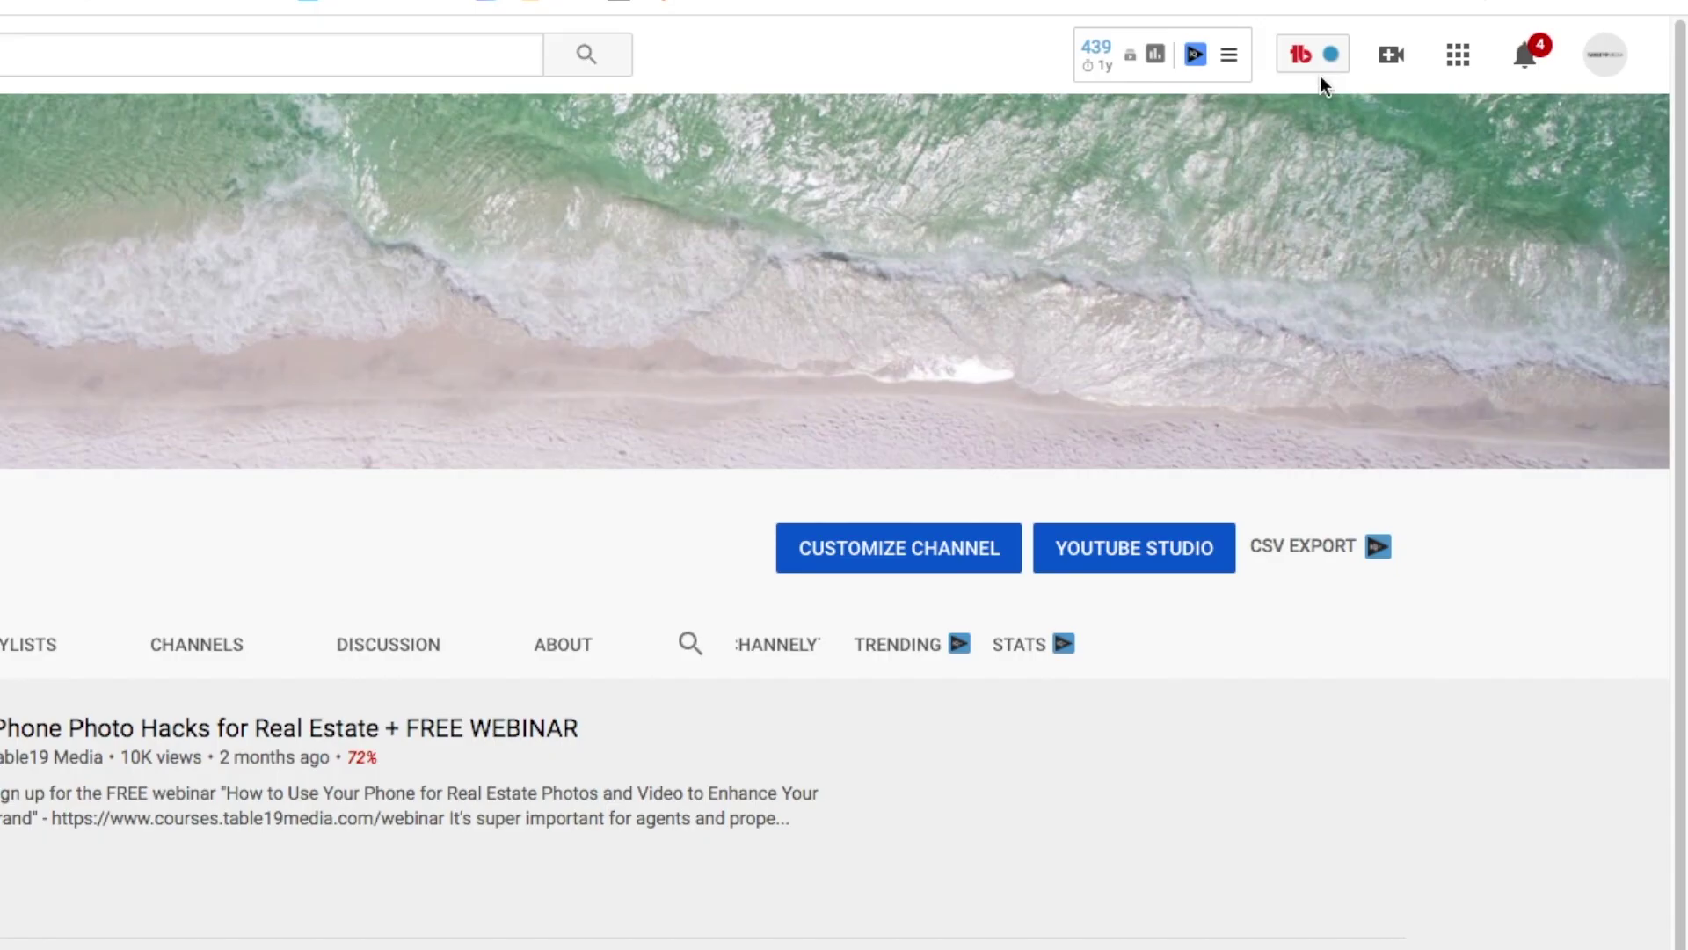
pyautogui.click(1317, 60)
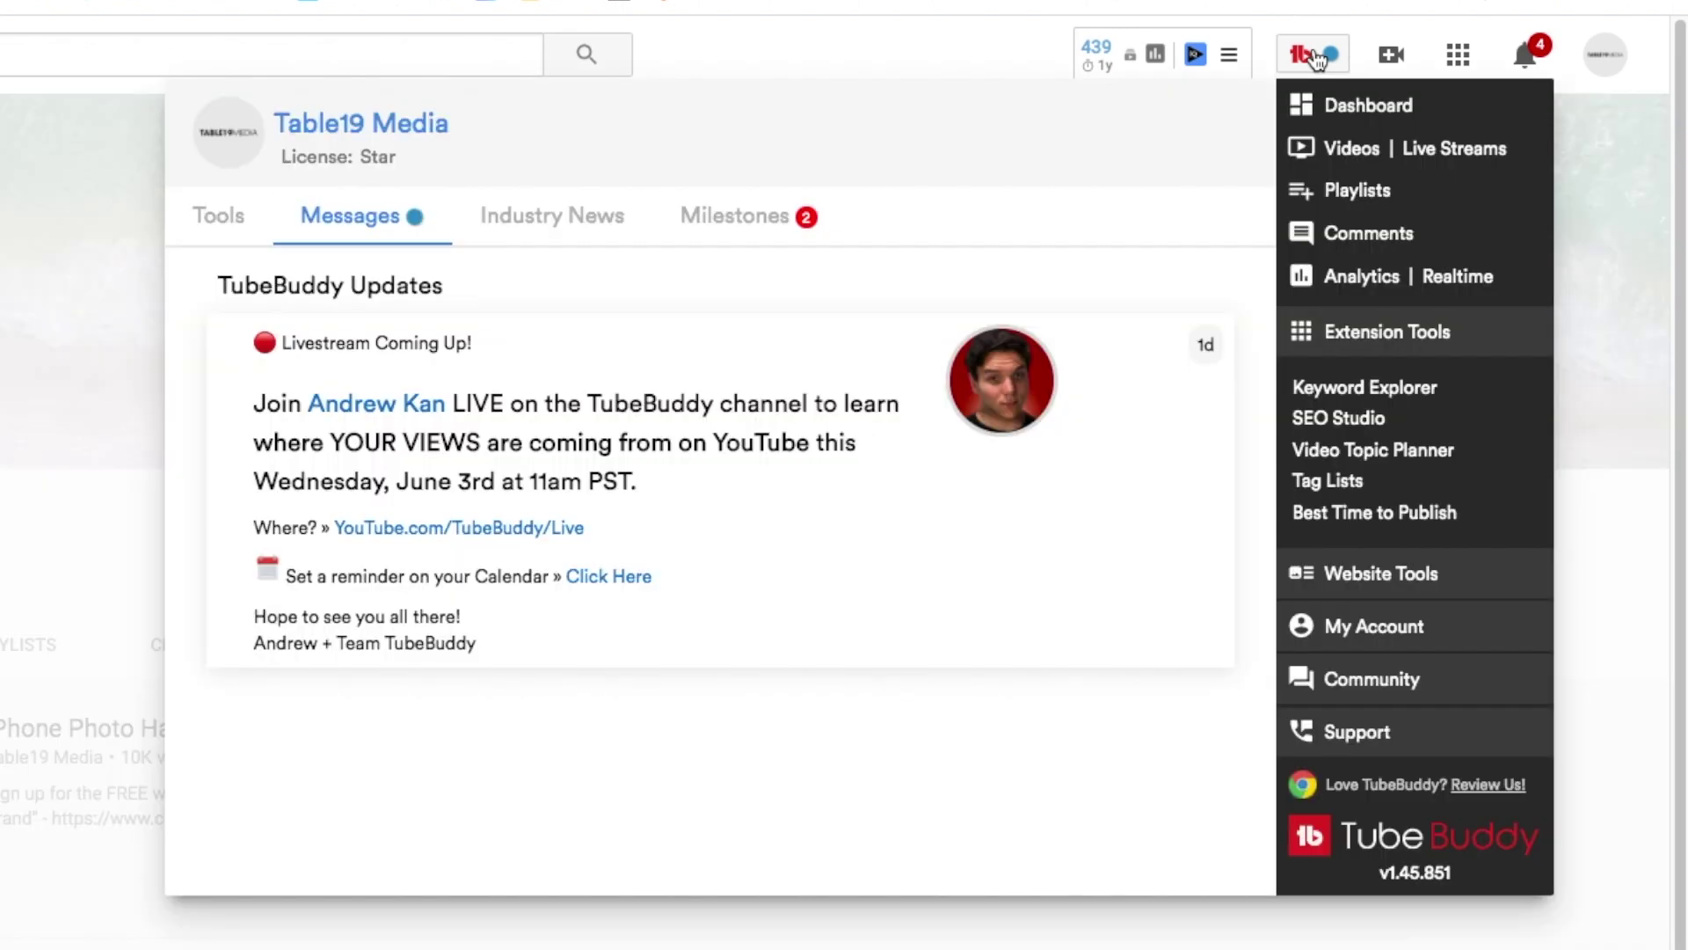
pyautogui.click(1345, 419)
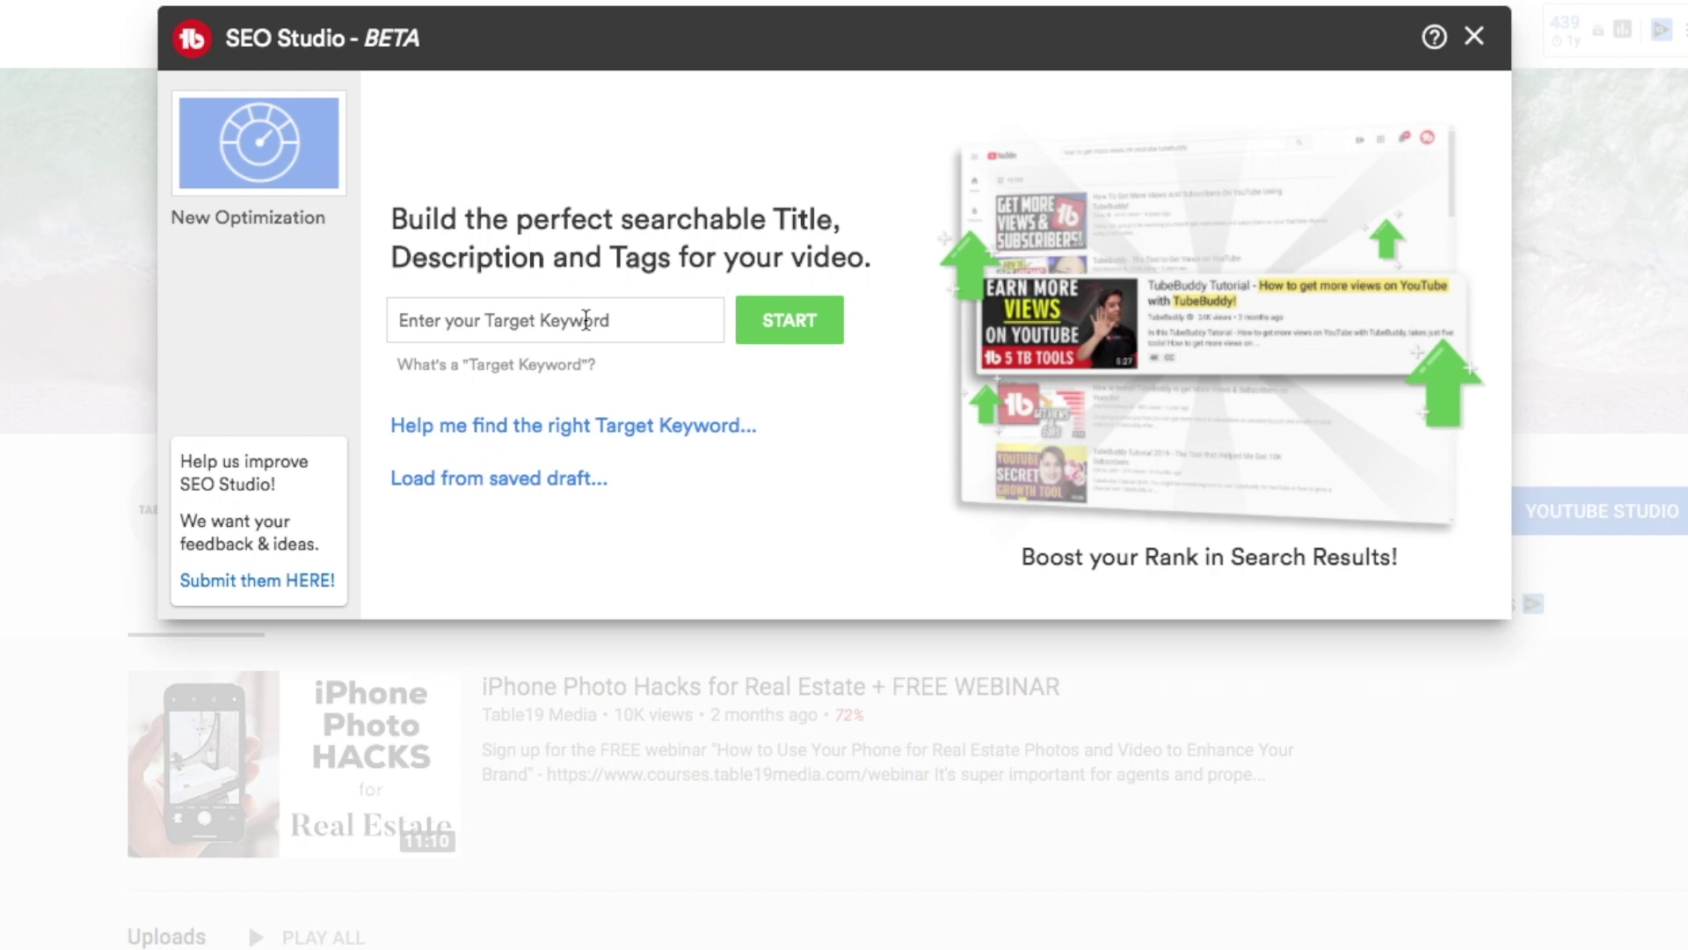
pyautogui.click(586, 320)
# Step: Start optimizing for 'YouTube TubeBuddy SEO Studio', getting a pre-filled title and description scoring 62%
pyautogui.click(570, 429)
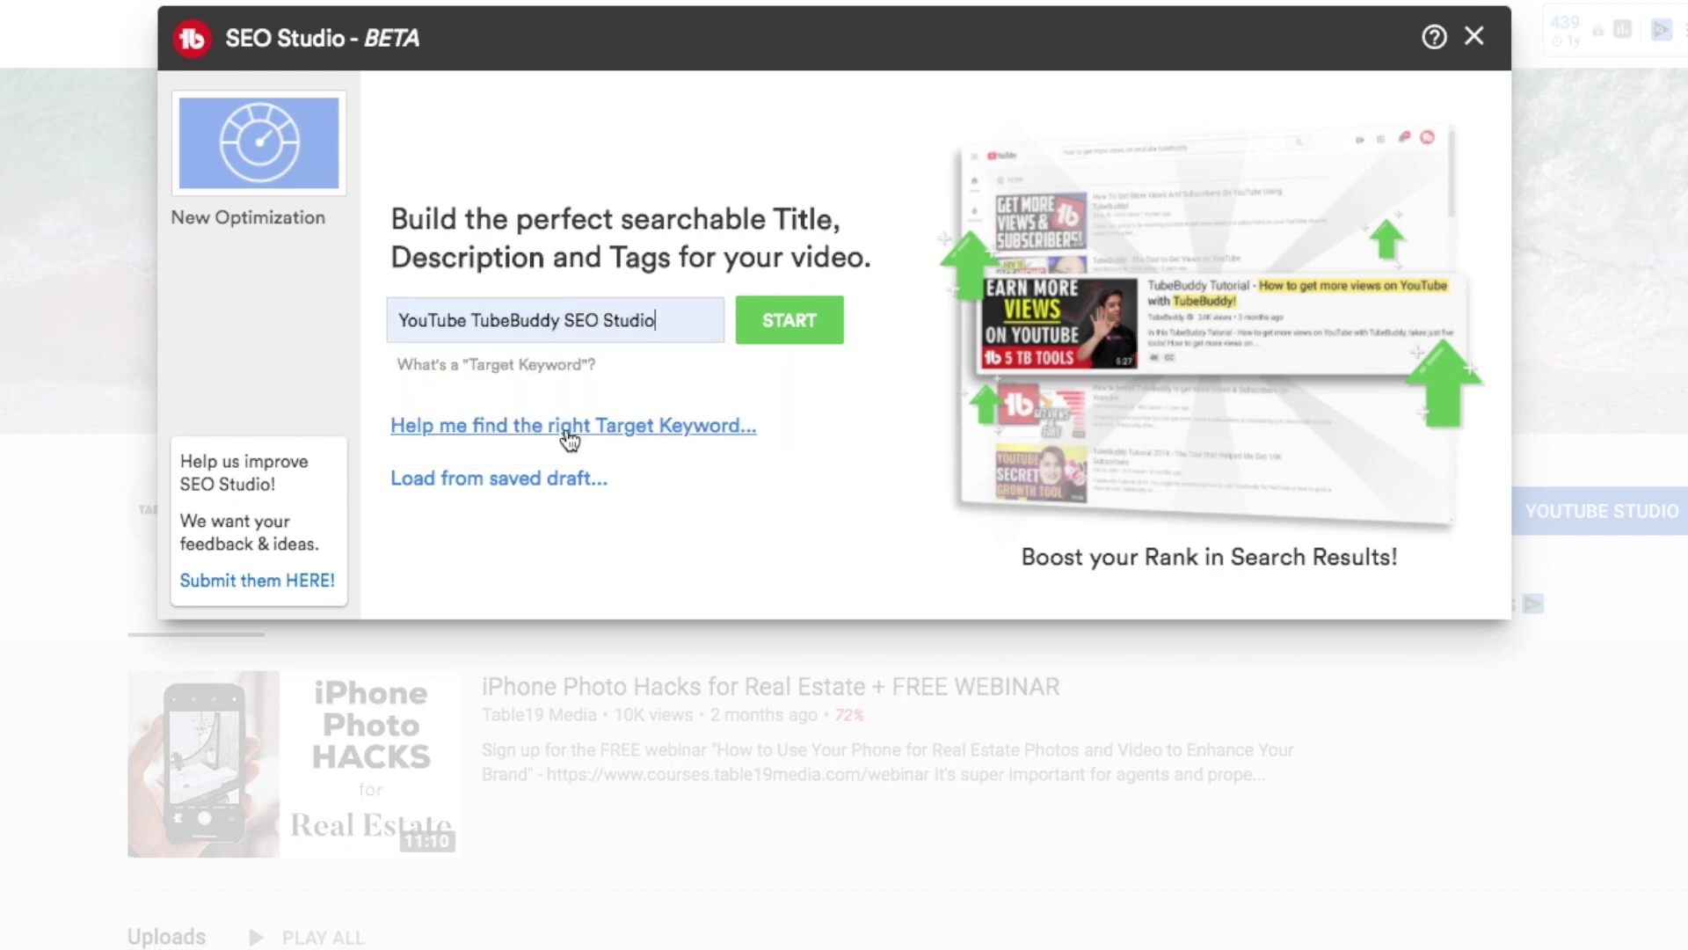
pyautogui.click(808, 321)
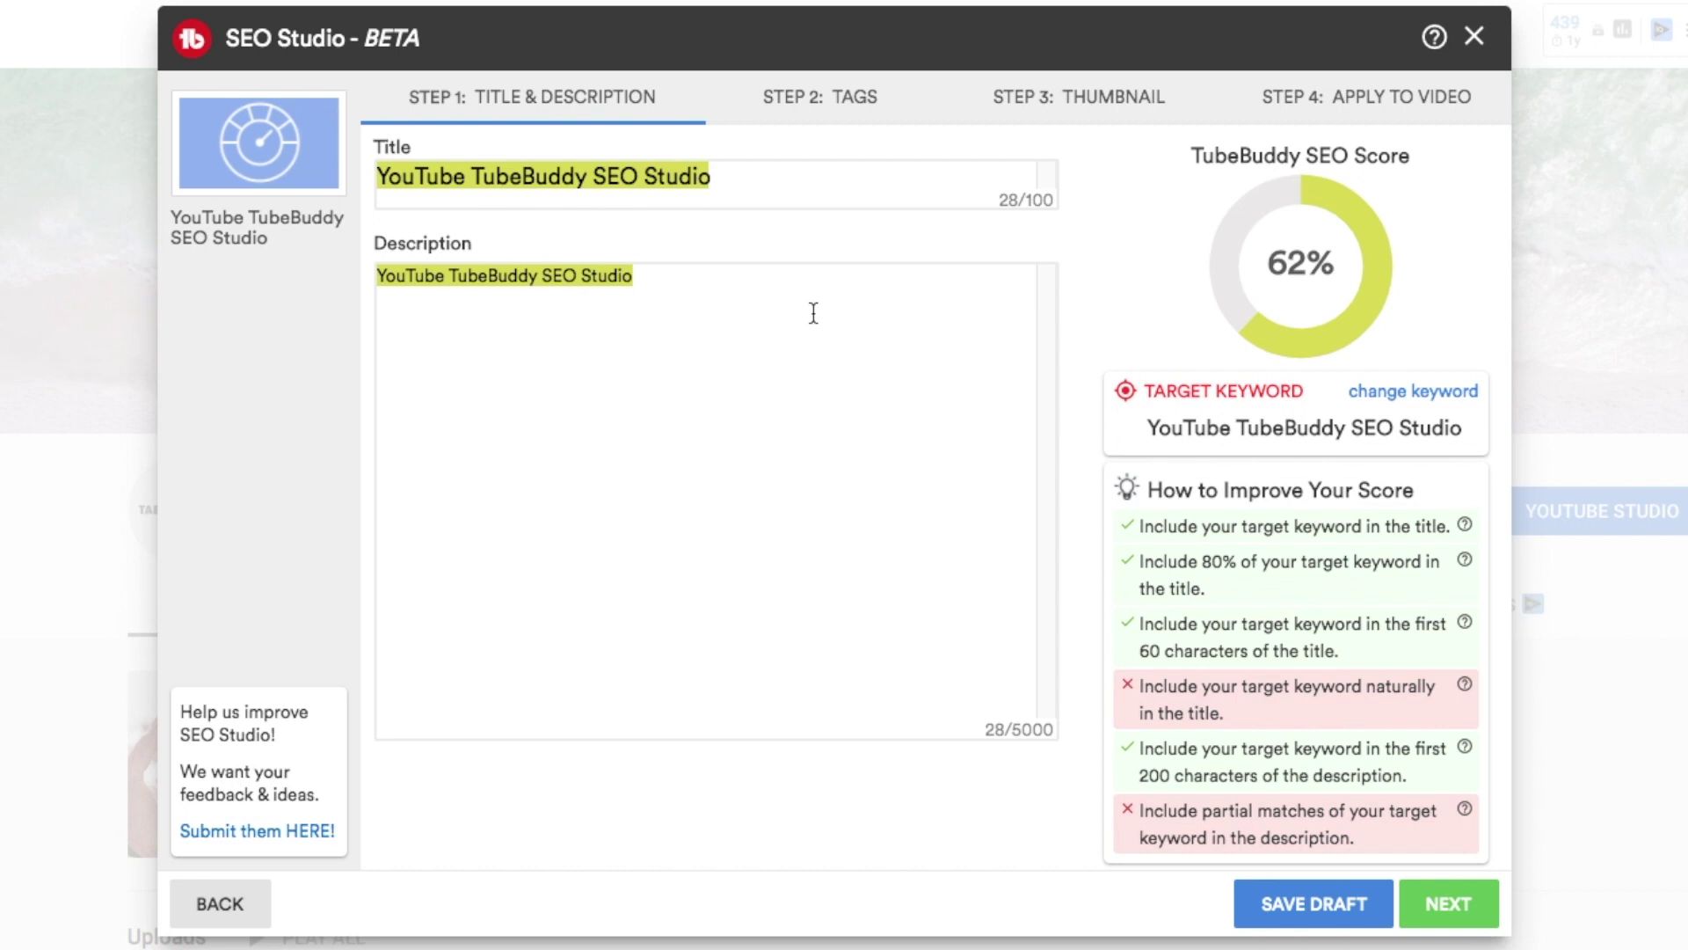
pyautogui.click(699, 300)
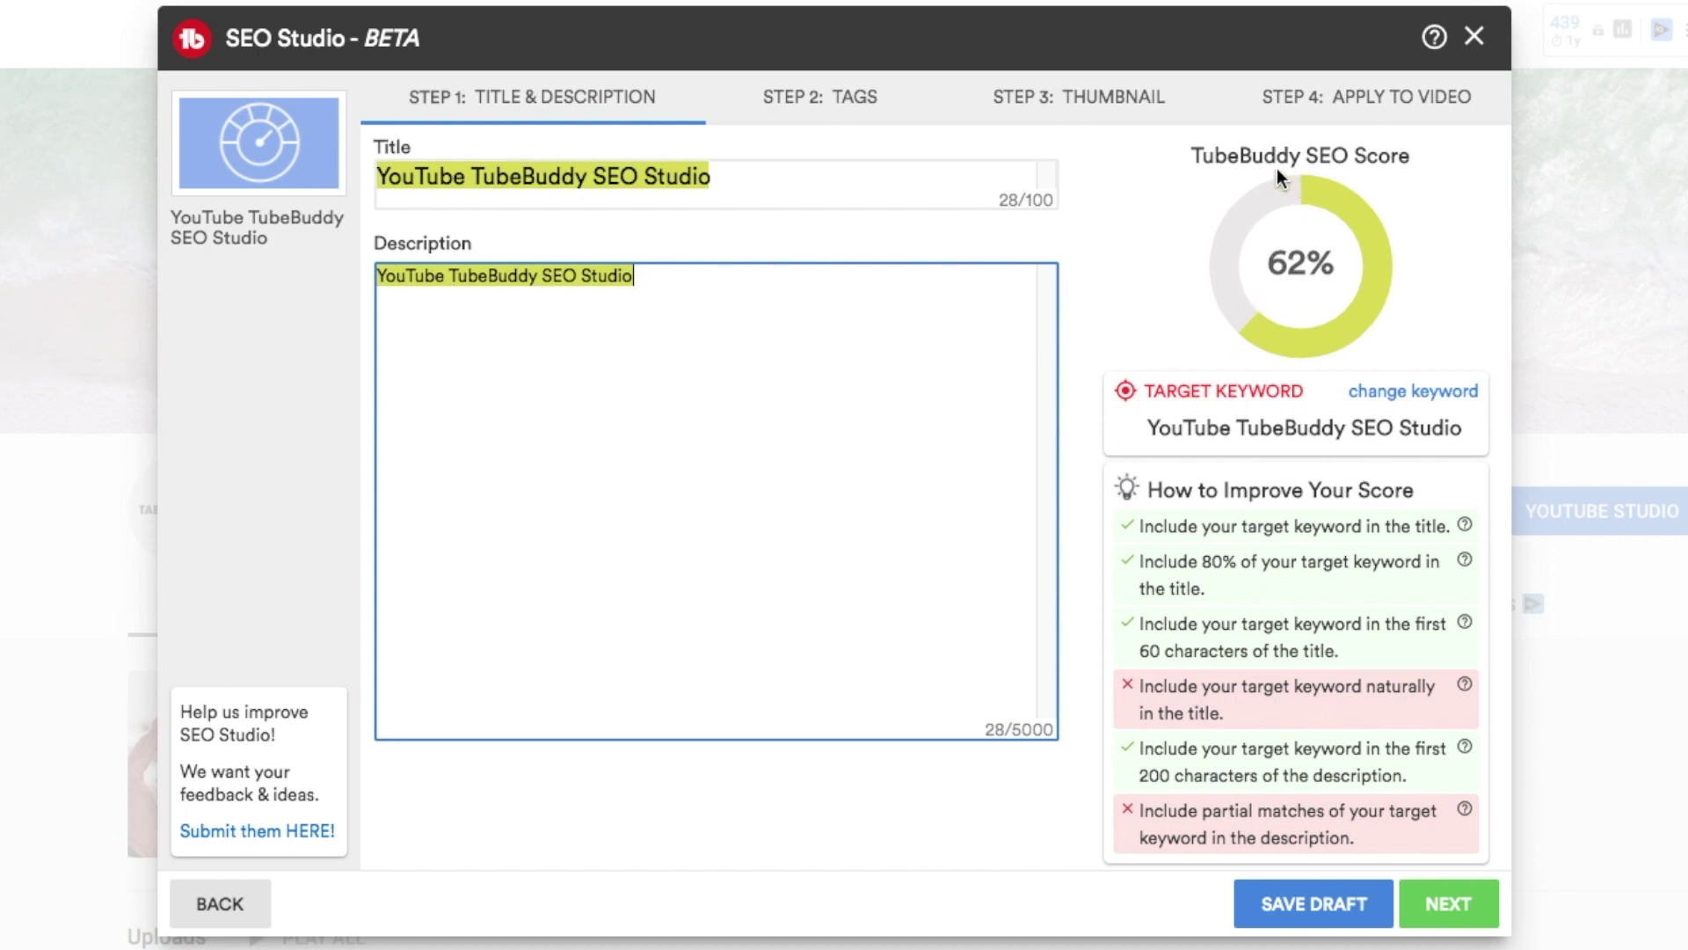
pyautogui.click(1279, 262)
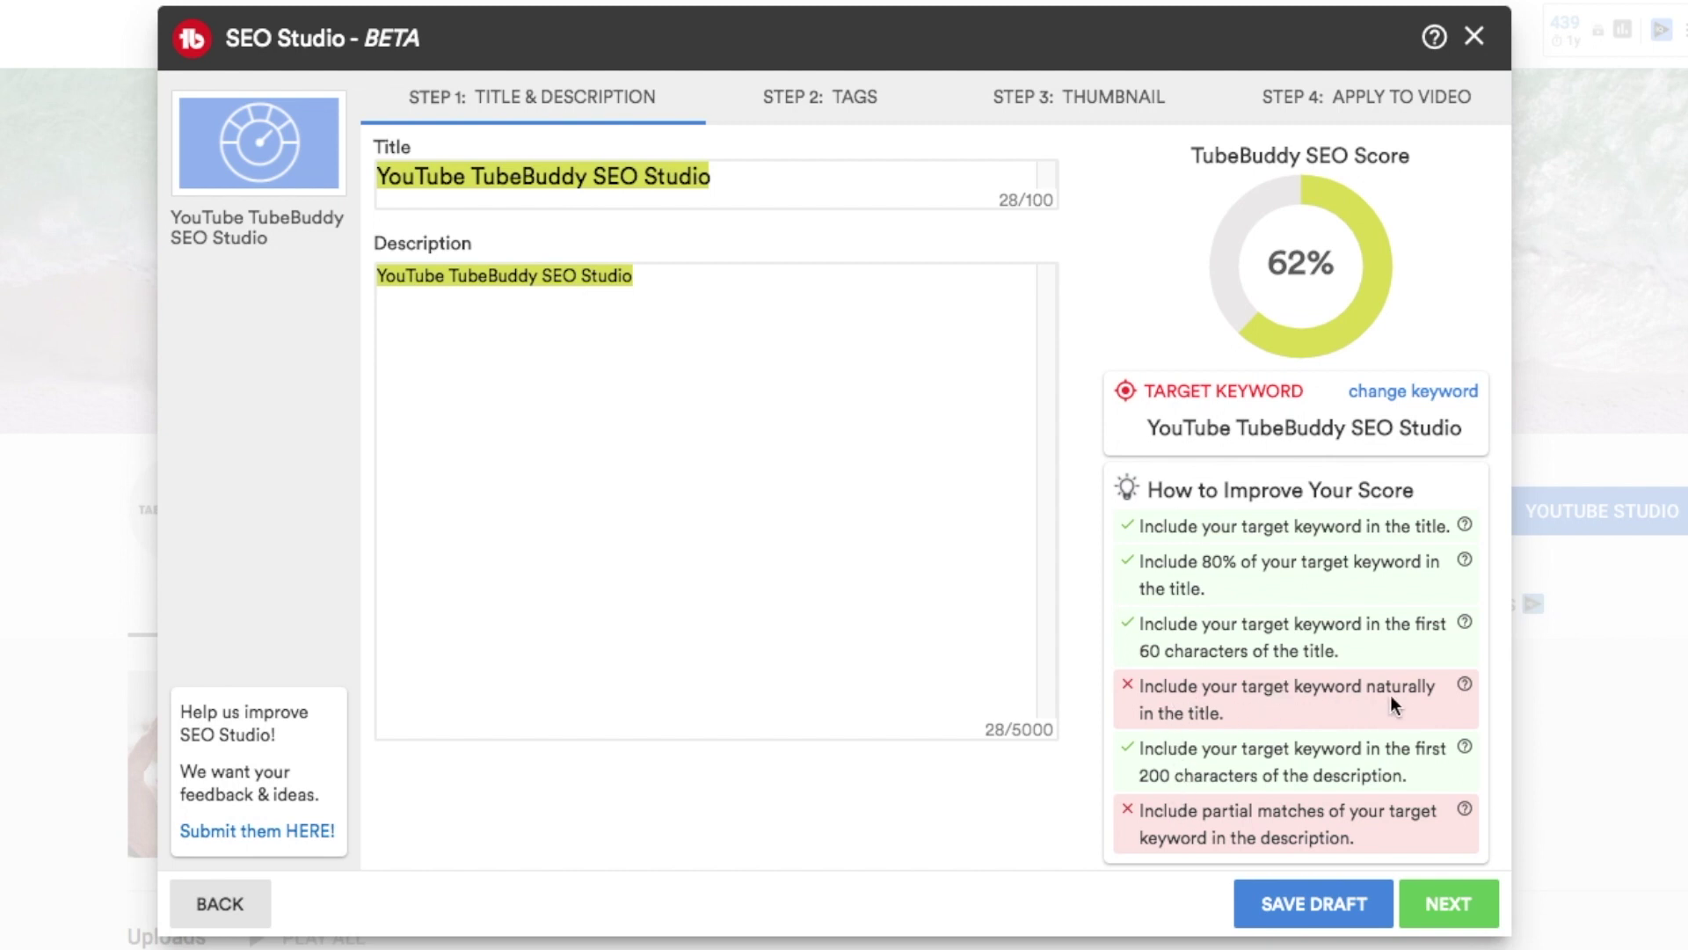
pyautogui.click(641, 306)
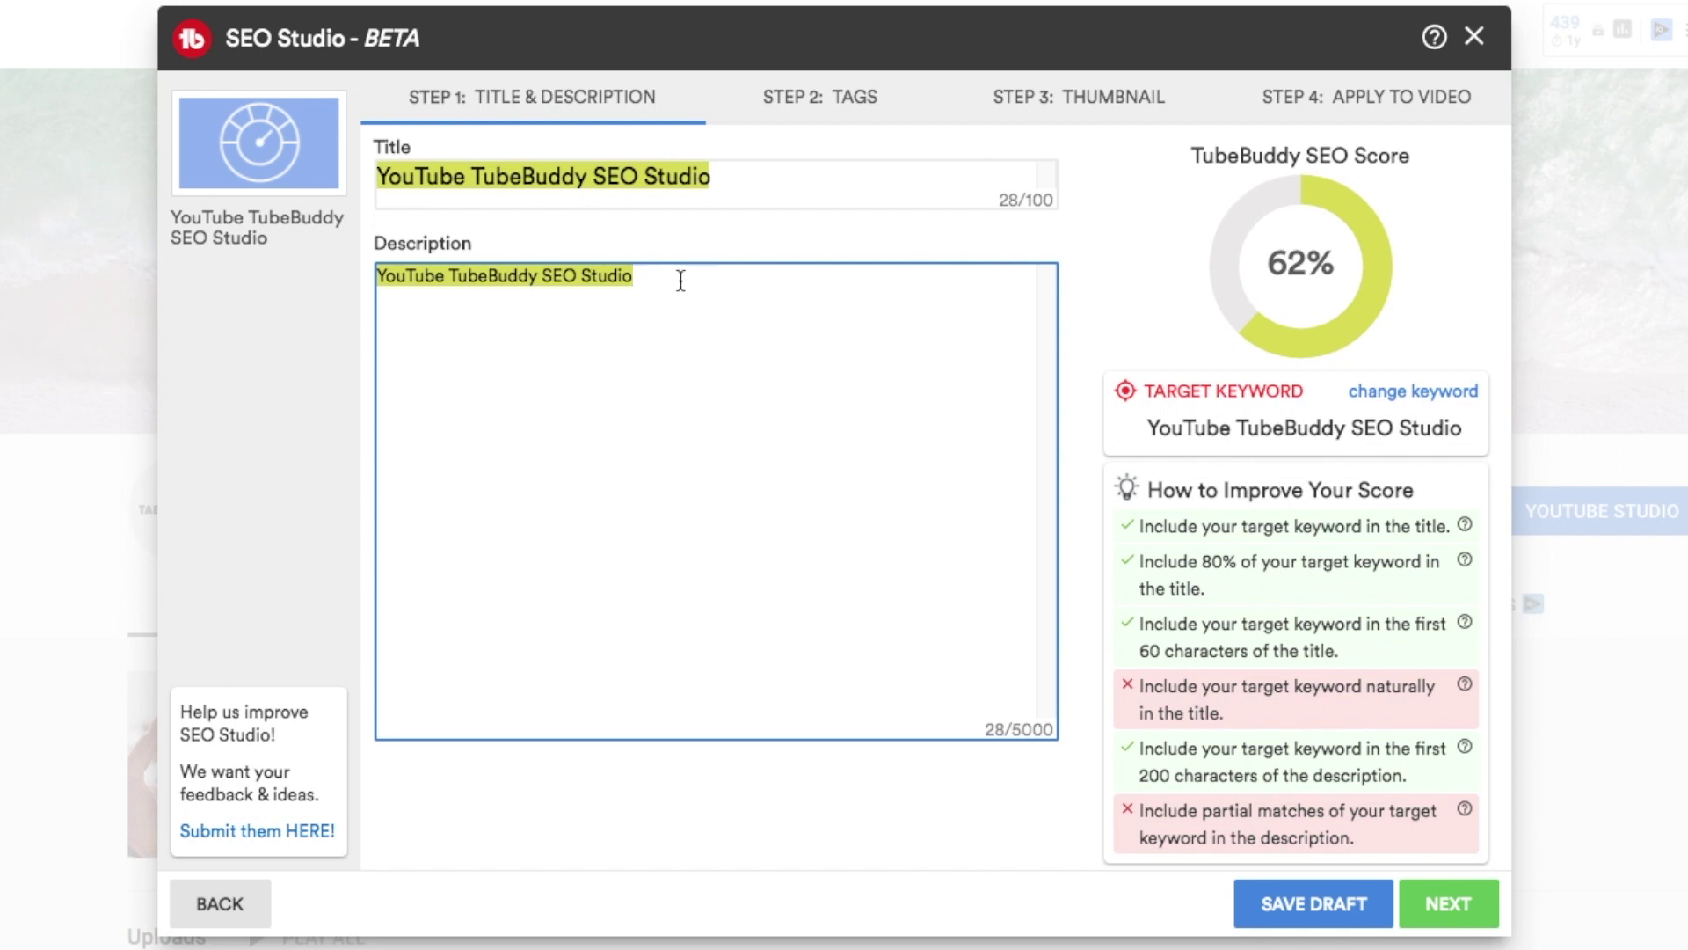
pyautogui.click(380, 277)
pyautogui.click(814, 178)
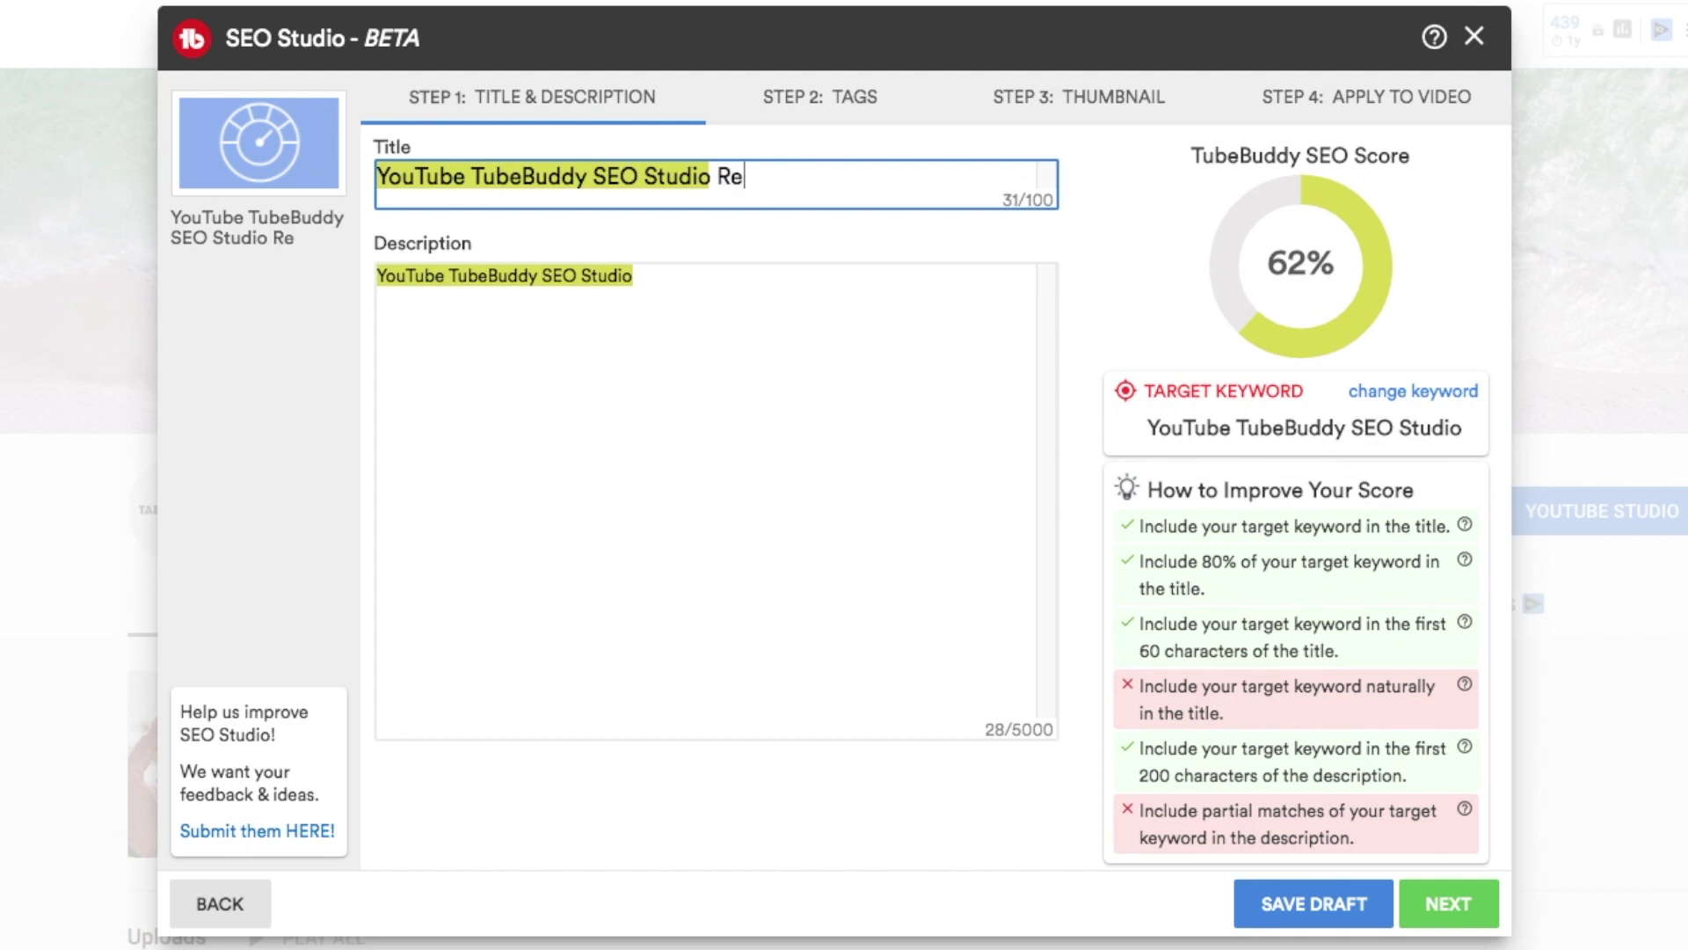
# Step: Append 'Review & Tutorial' and prefix 'HOW-TO:' to the title, raising the score to 86%
pyautogui.write('view & T')
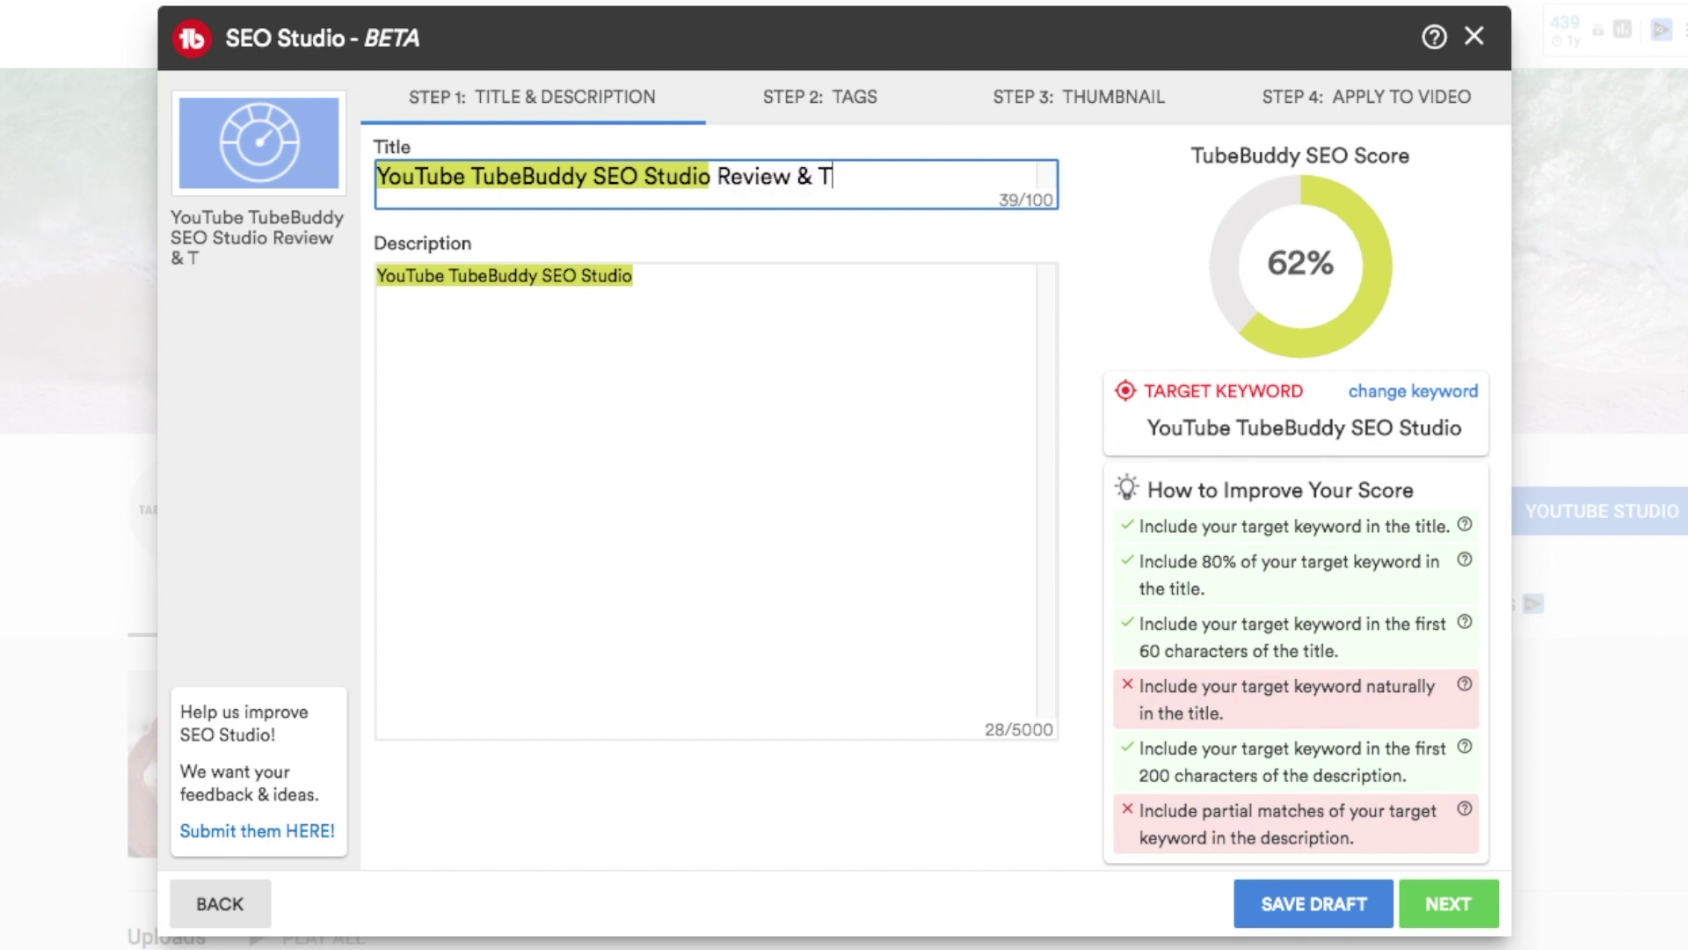
pyautogui.write('utorial')
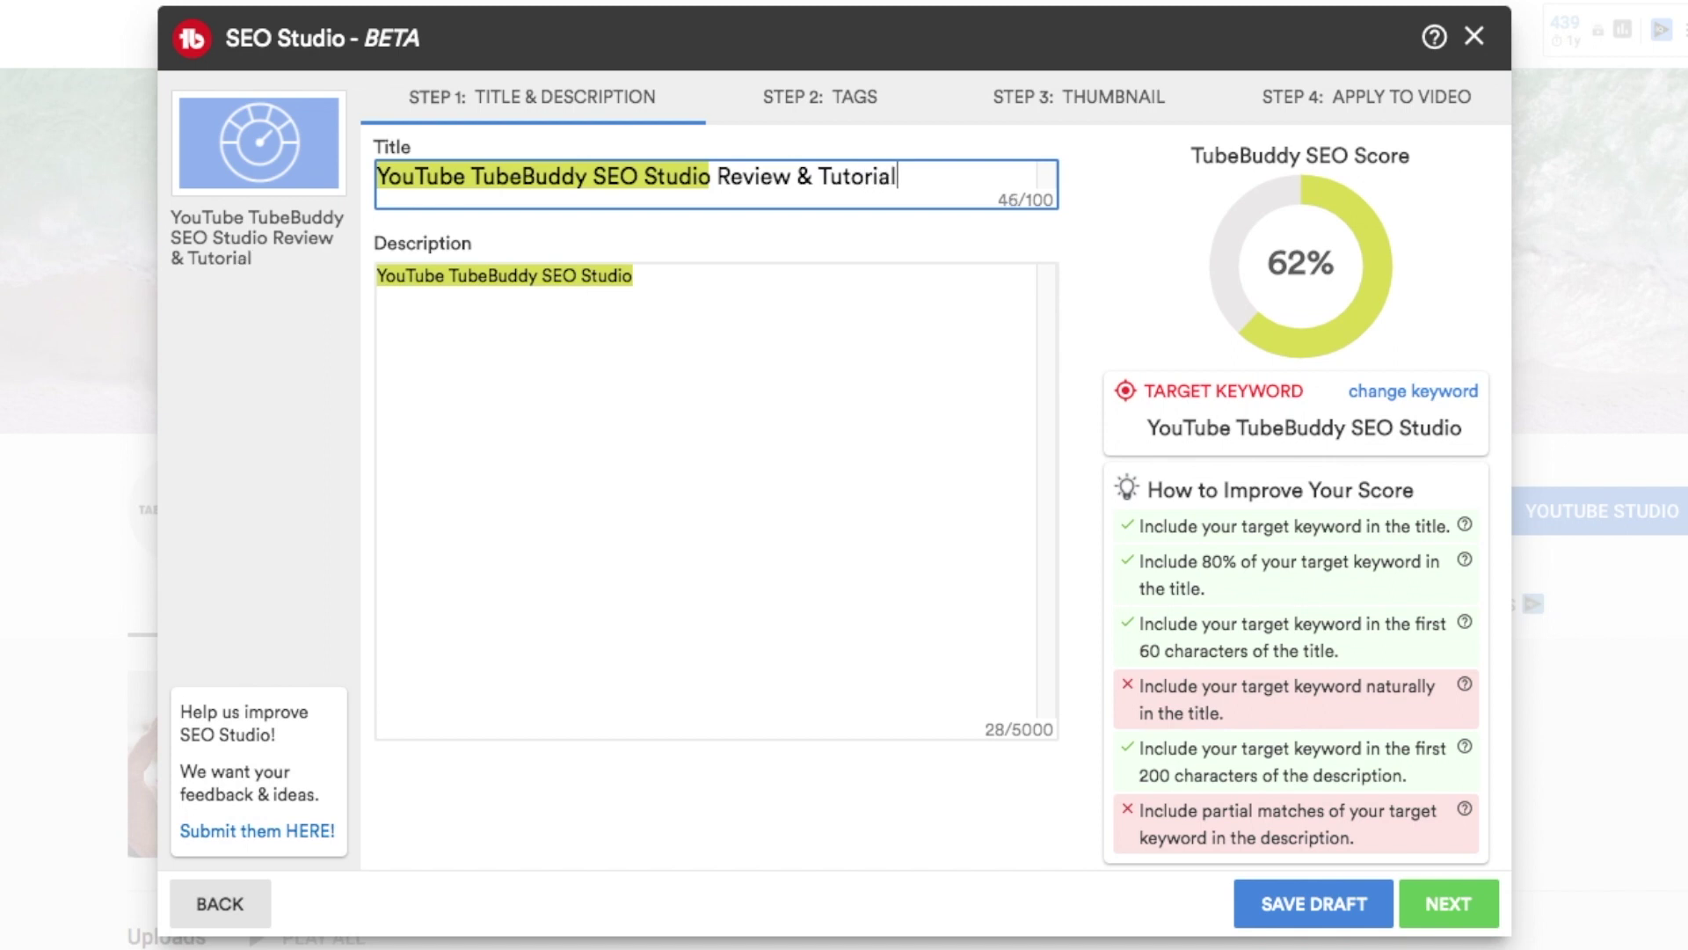
pyautogui.click(951, 243)
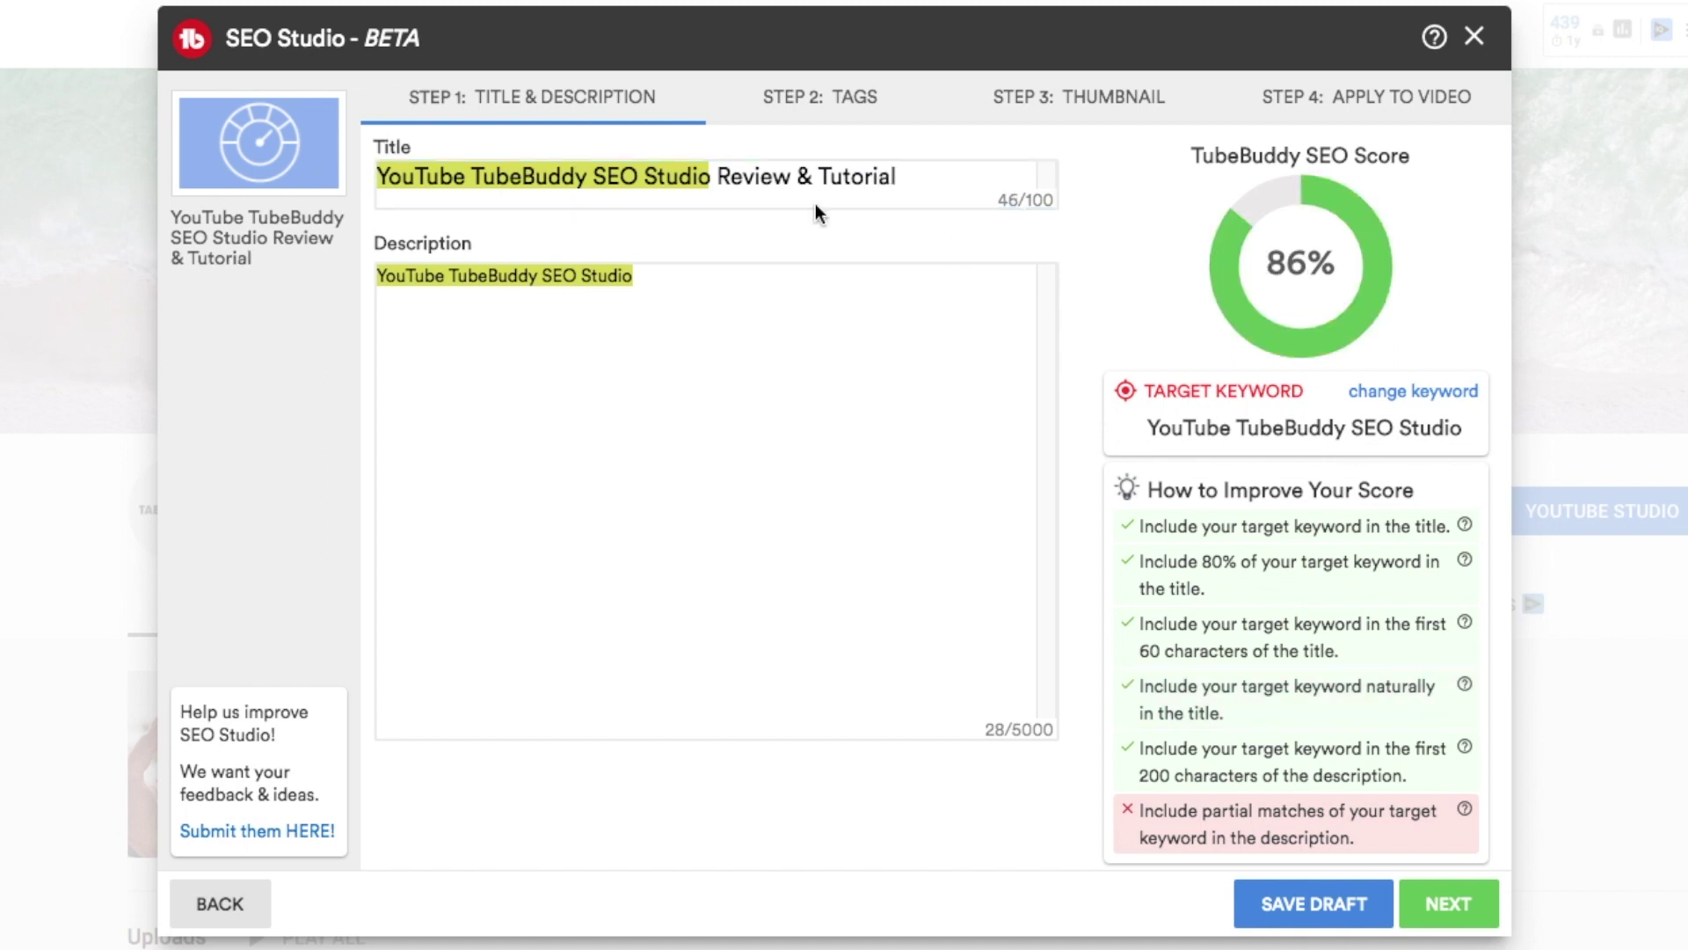
pyautogui.click(384, 176)
pyautogui.write('HOW-T')
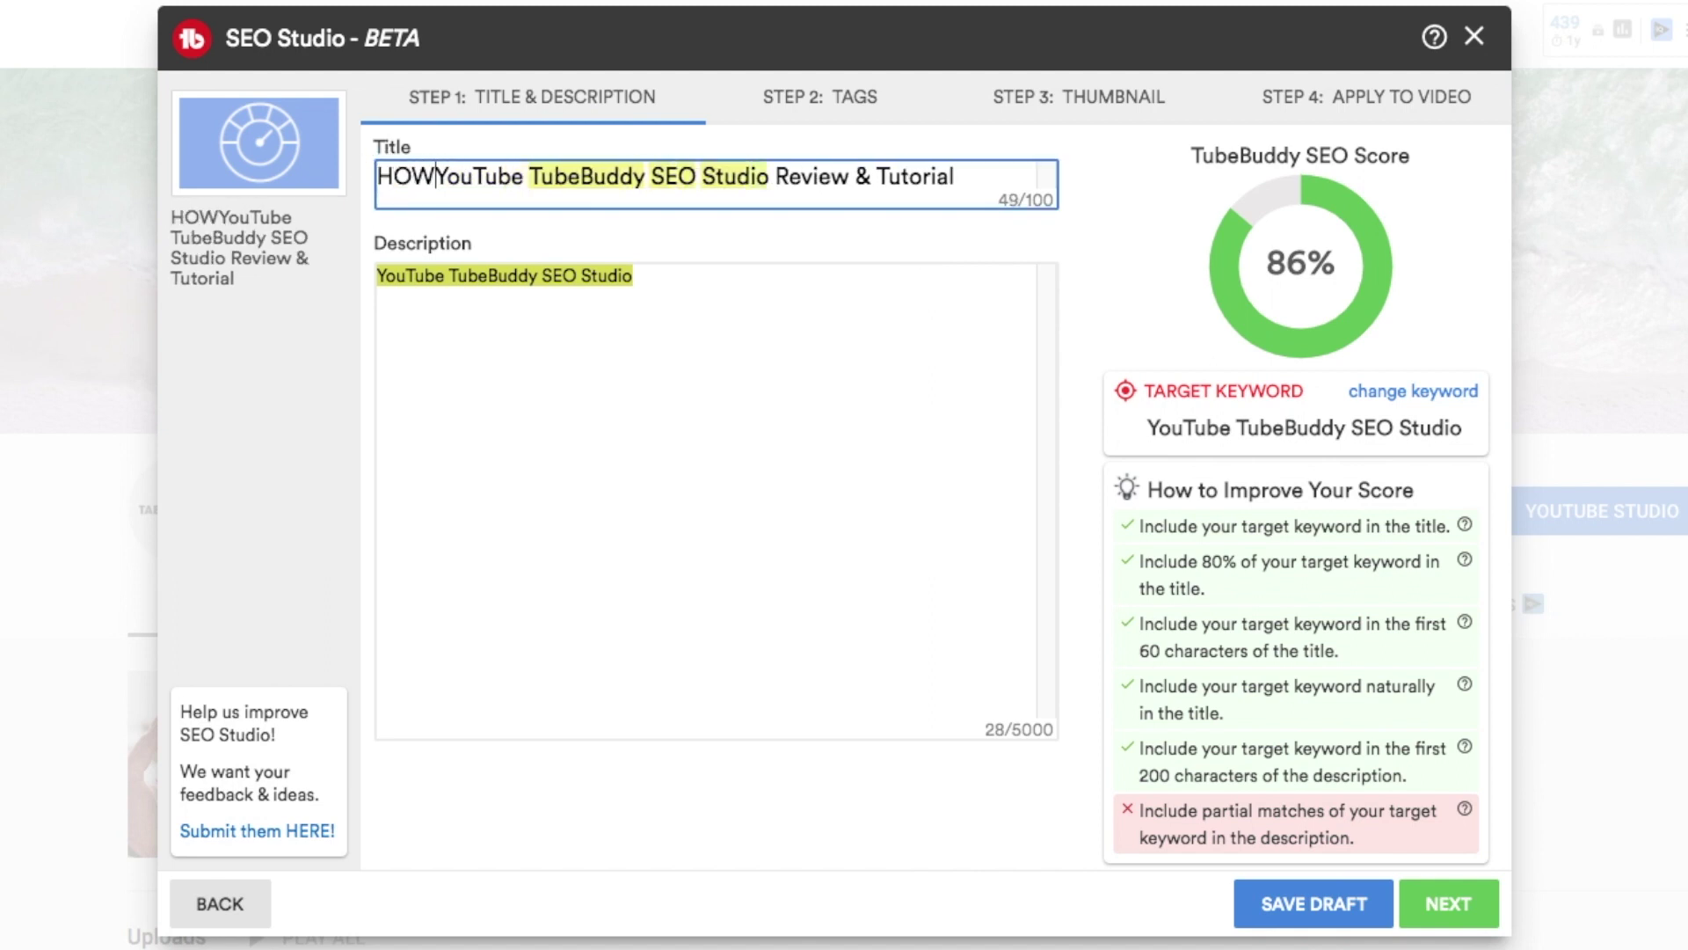
pyautogui.write('O:')
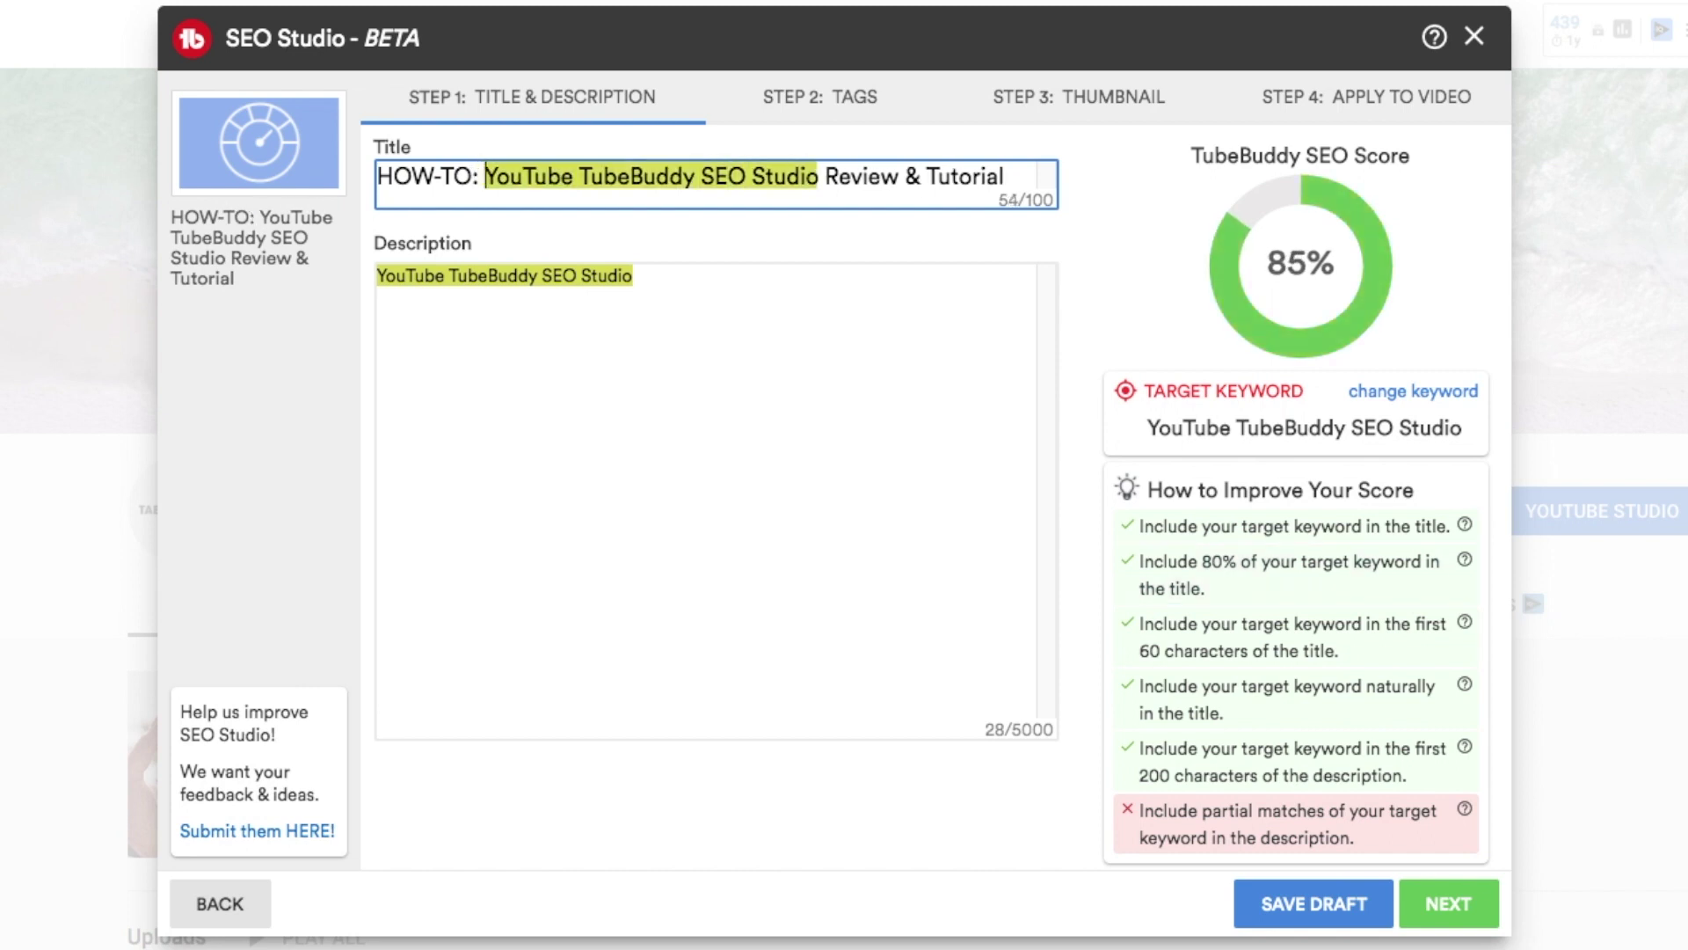
pyautogui.tripleClick(387, 301)
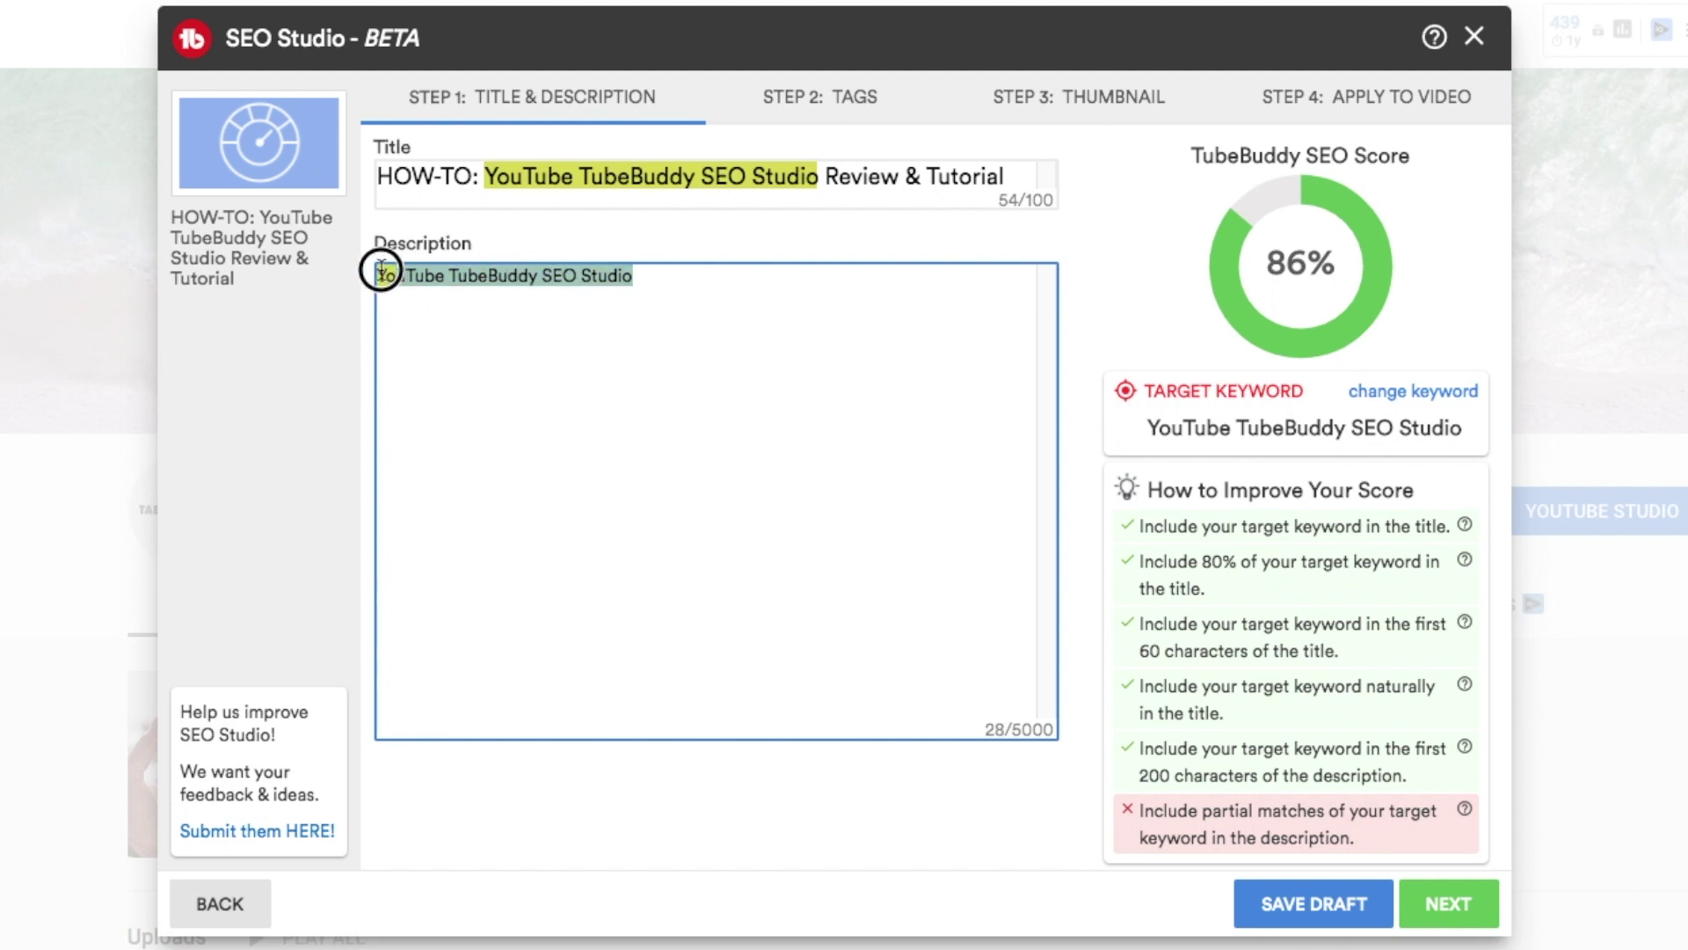
# Step: Paste the prepared paragraph over the description for a 95% score, then advance to Tags
pyautogui.write('In this how-to tutorial and review for YouTube we are looking at TubeBuddy SEO Studio. This tool is so helpful to get your video title, description and tags just right. Imporve your SEO ranking and search placement with this handy tool!')
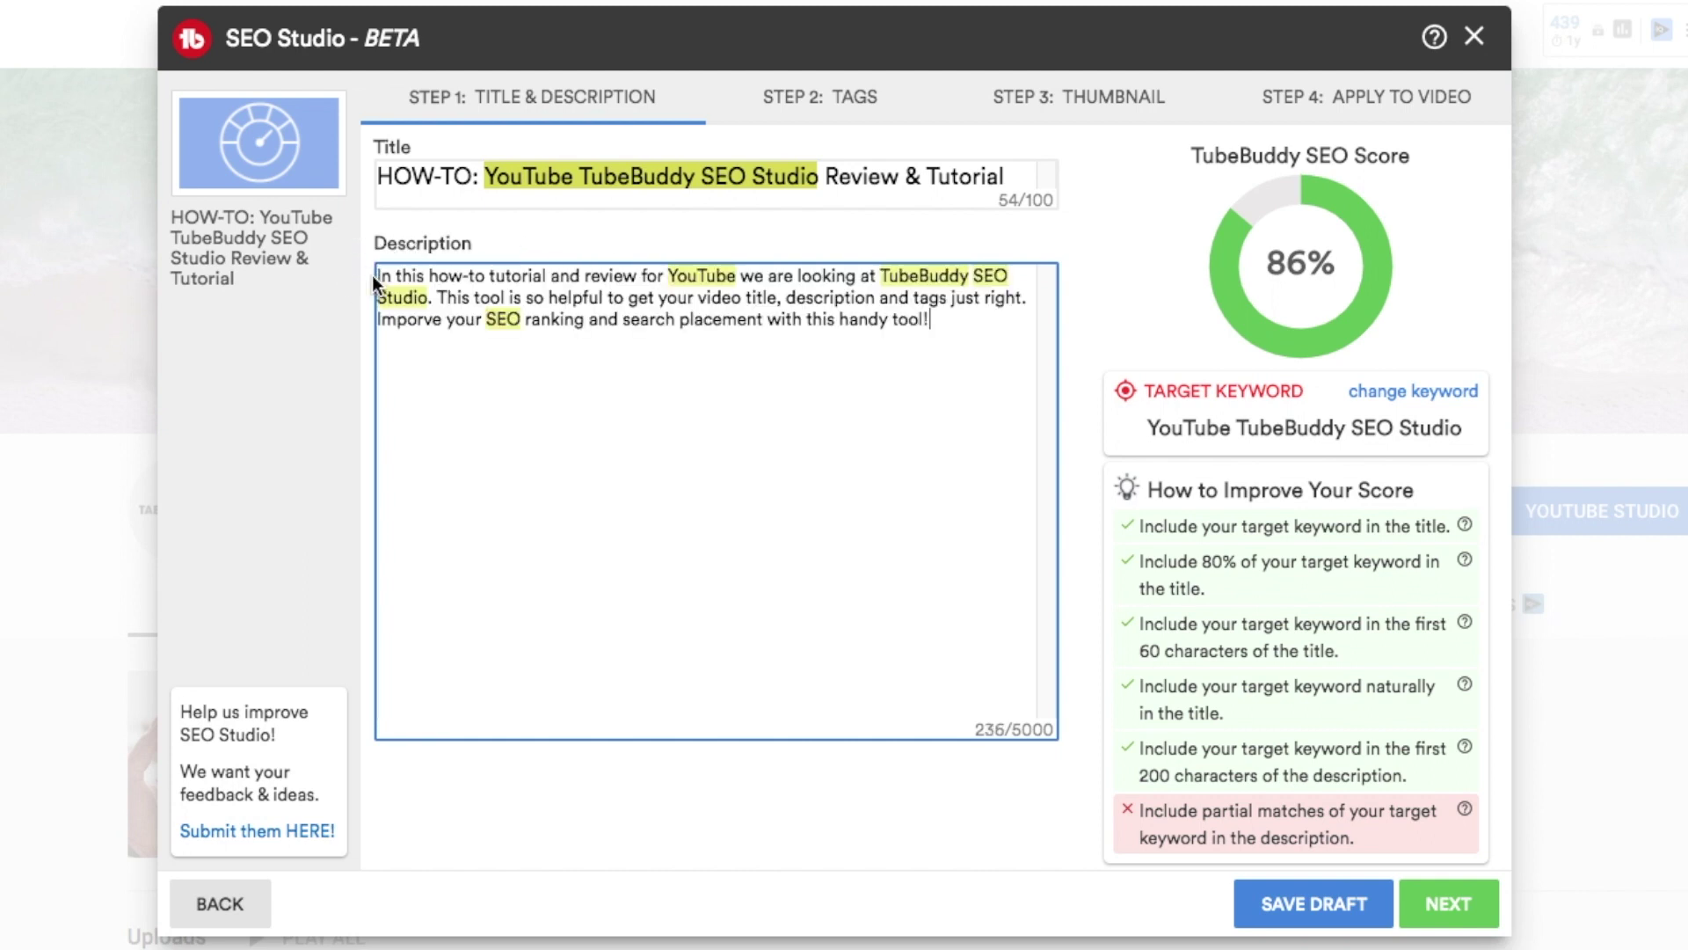
pyautogui.click(1098, 336)
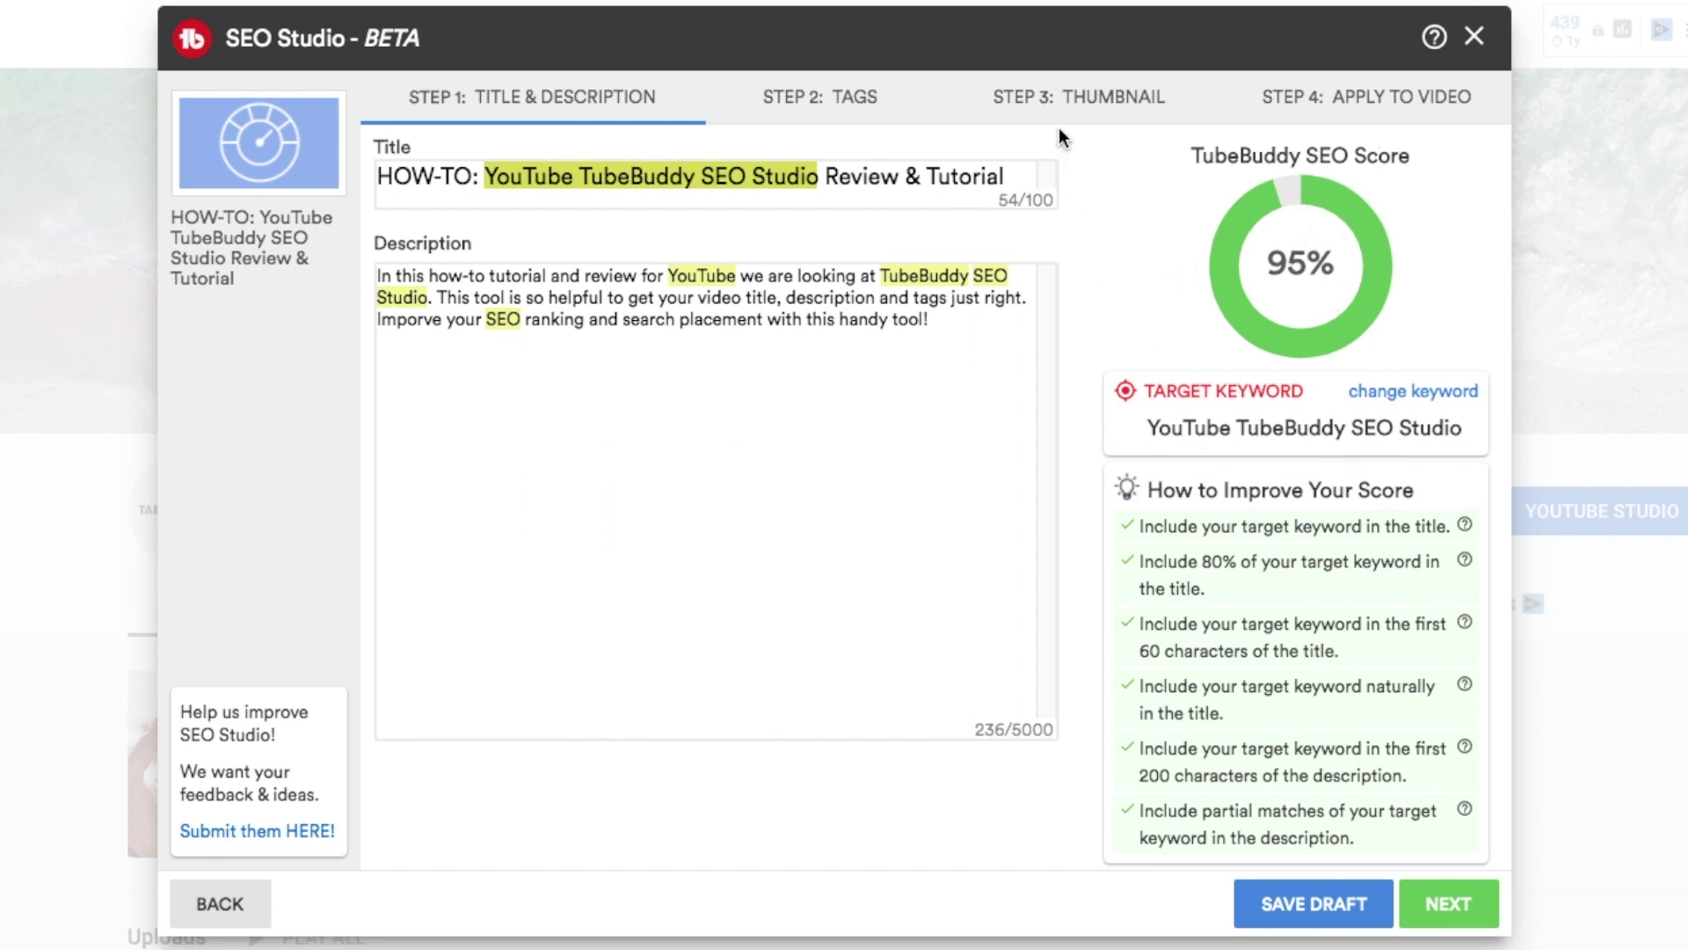
pyautogui.click(1449, 906)
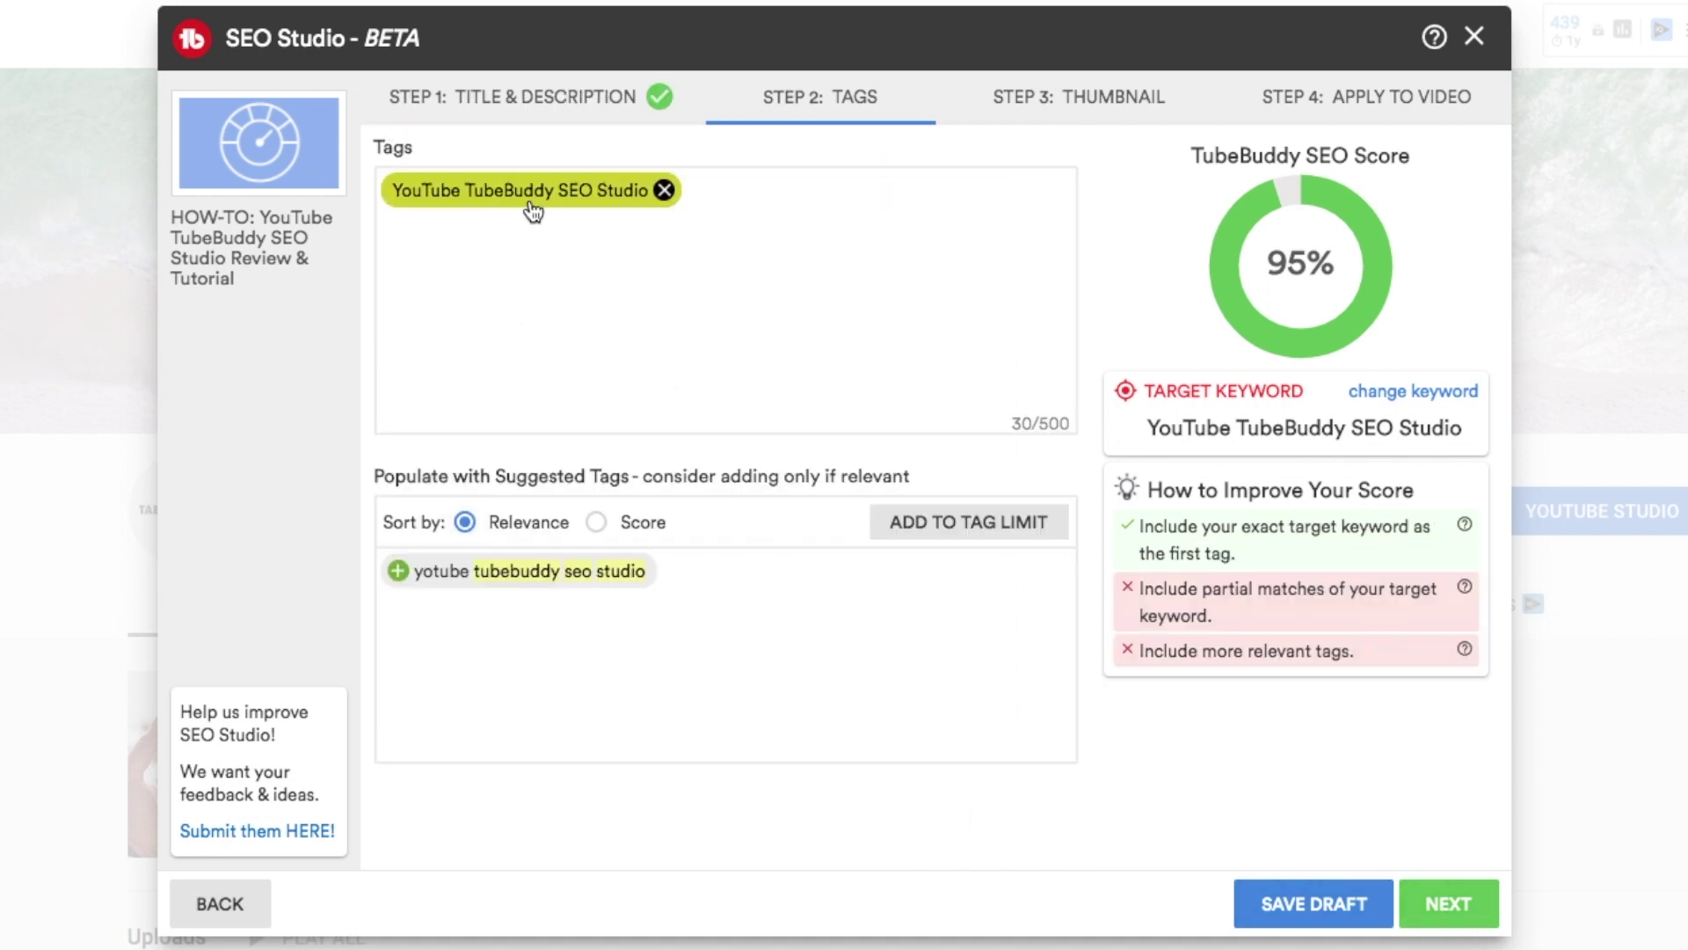
# Step: Add the suggested tag 'yotube tubebuddy seo studio' and start typing 'Tubebuddy' as another tag
pyautogui.click(399, 571)
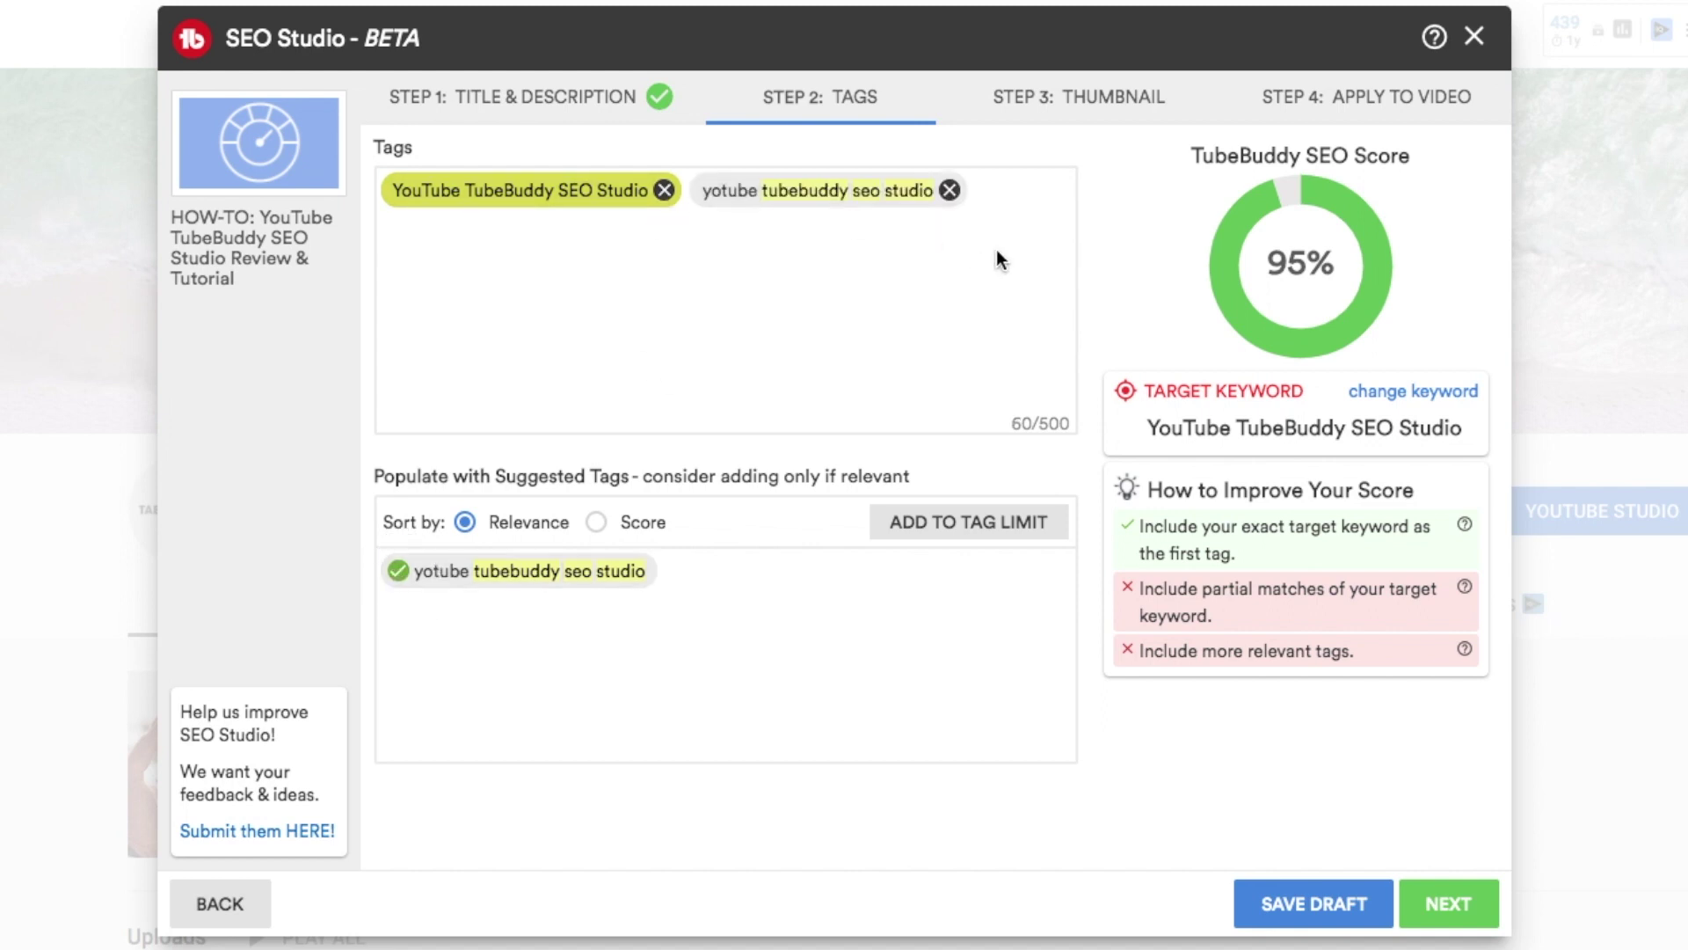
pyautogui.click(1020, 234)
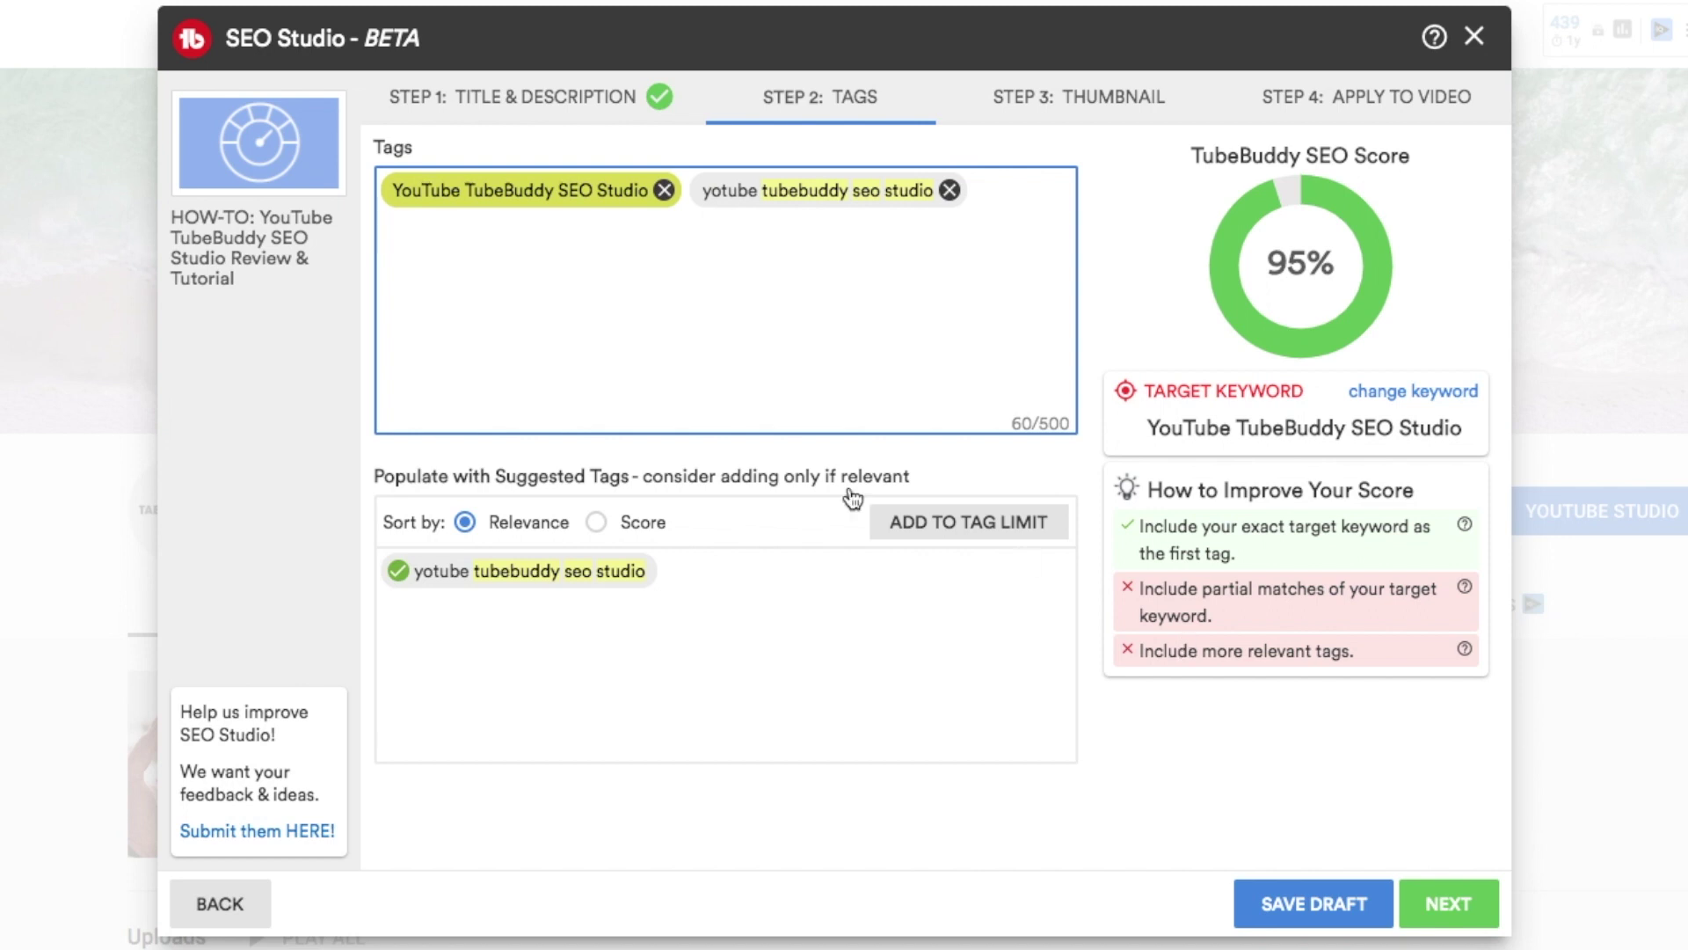
pyautogui.write('Tubebuddy')
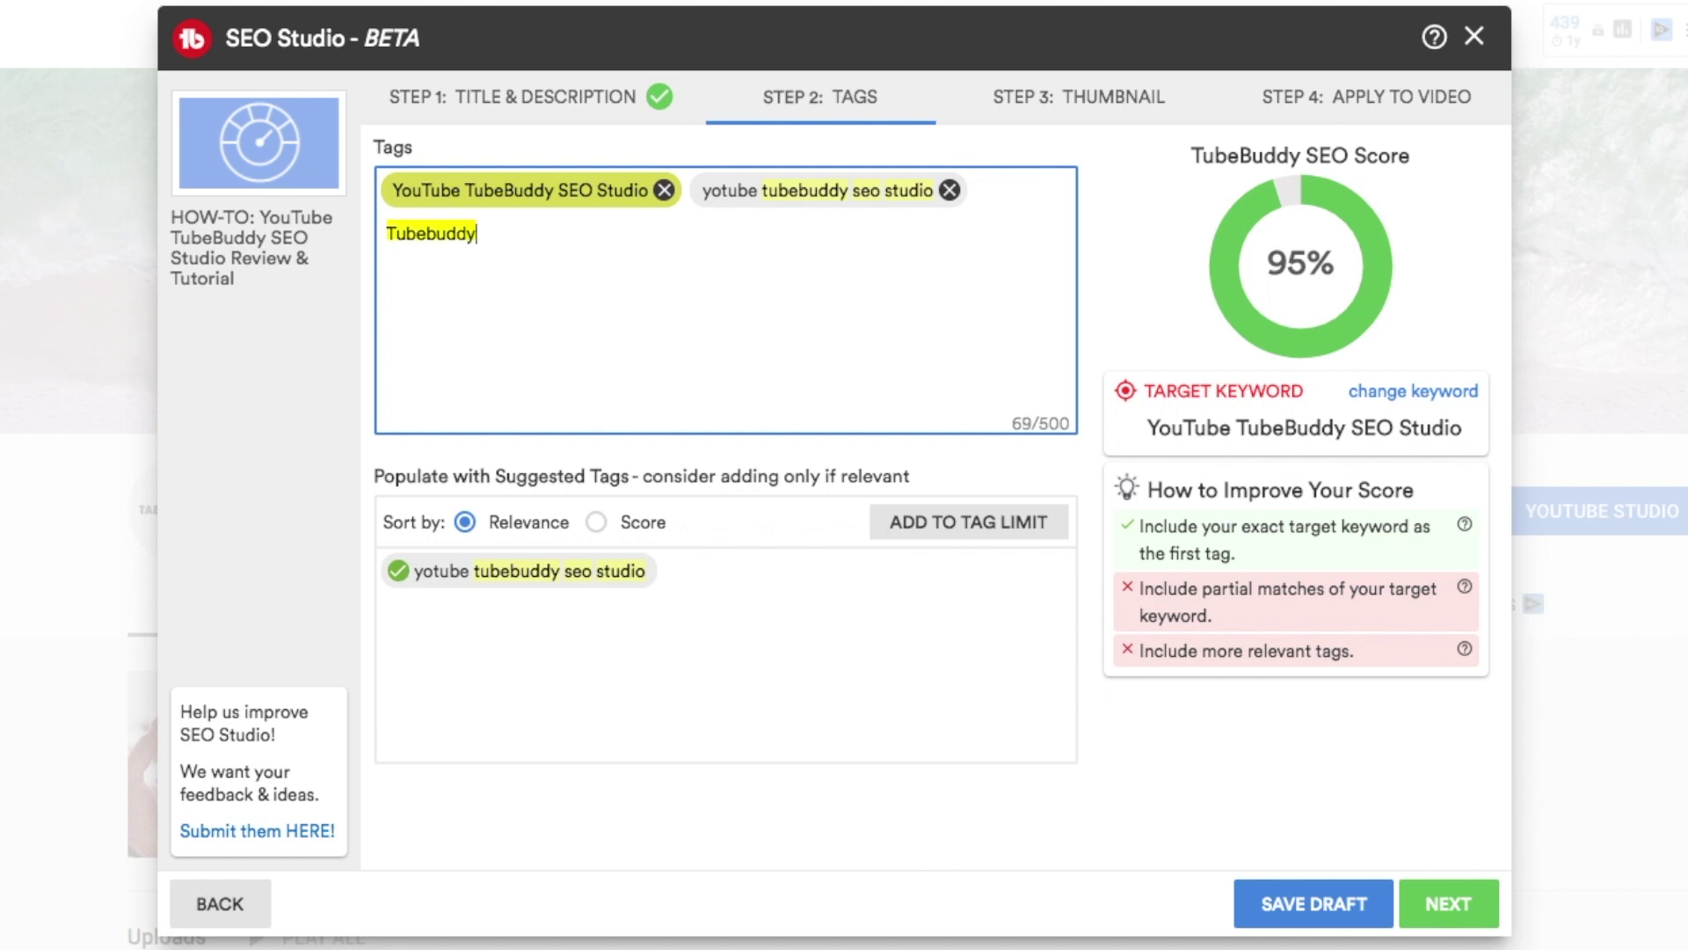
# Step: Add tags Tubebuddy, Tubebuddy SEO Studio, Grow on Youtube, Tubebuddy review and Tubebuddy Tutorial
pyautogui.press('Return')
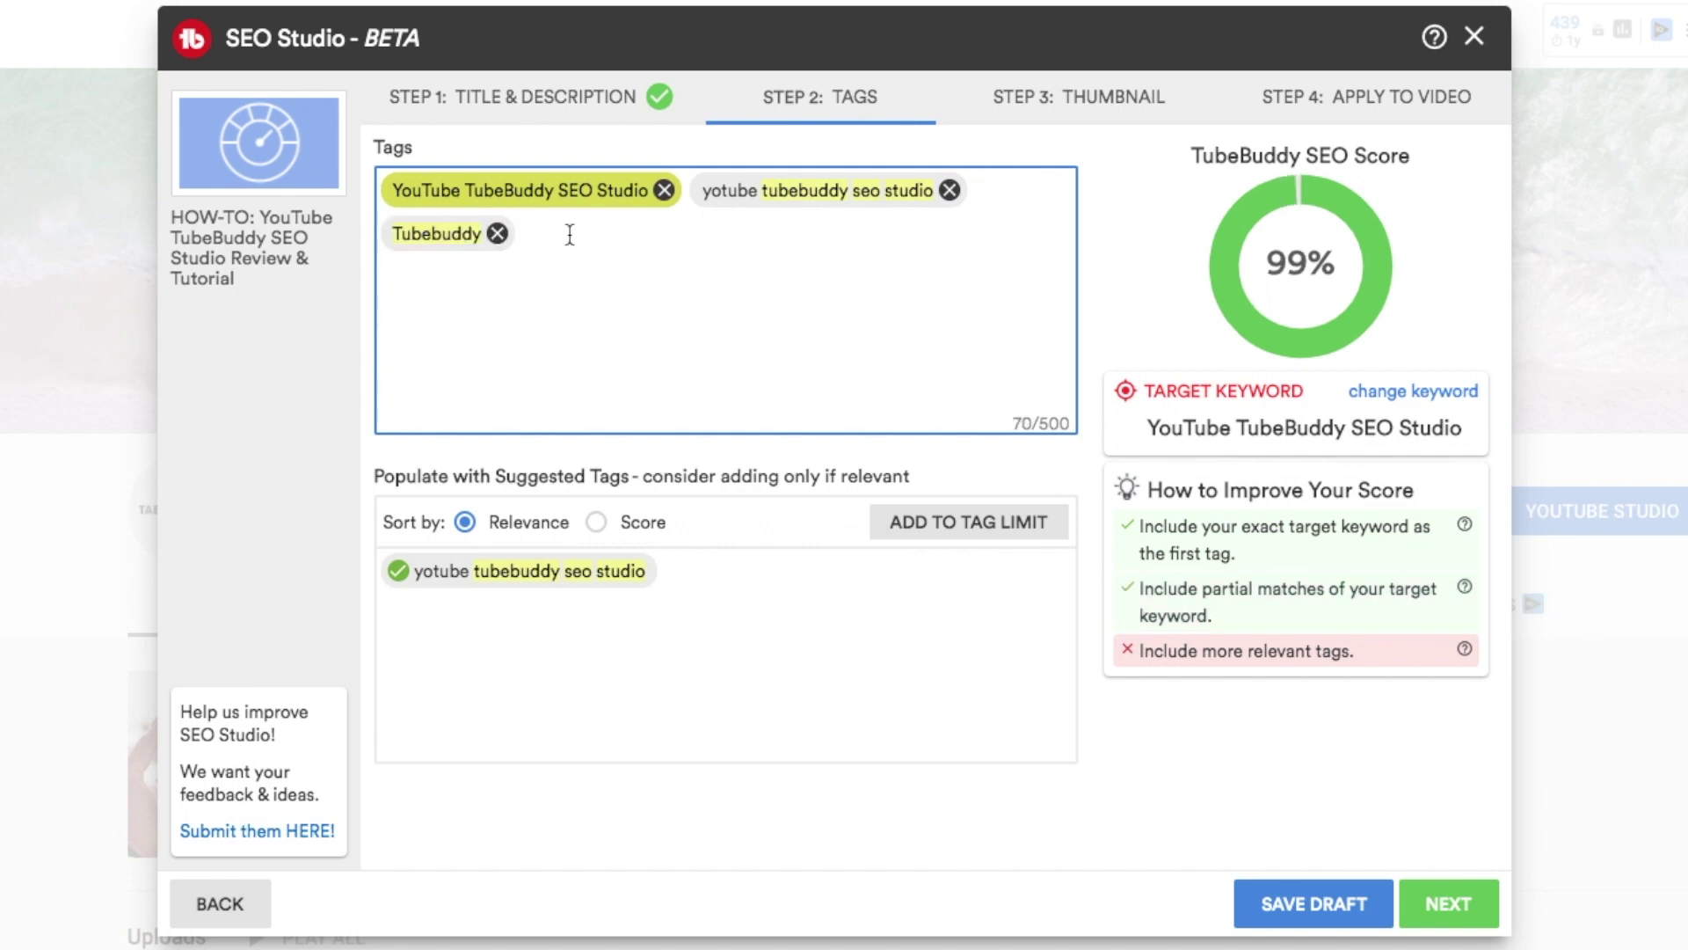
pyautogui.write('Tubebuddy SEO St')
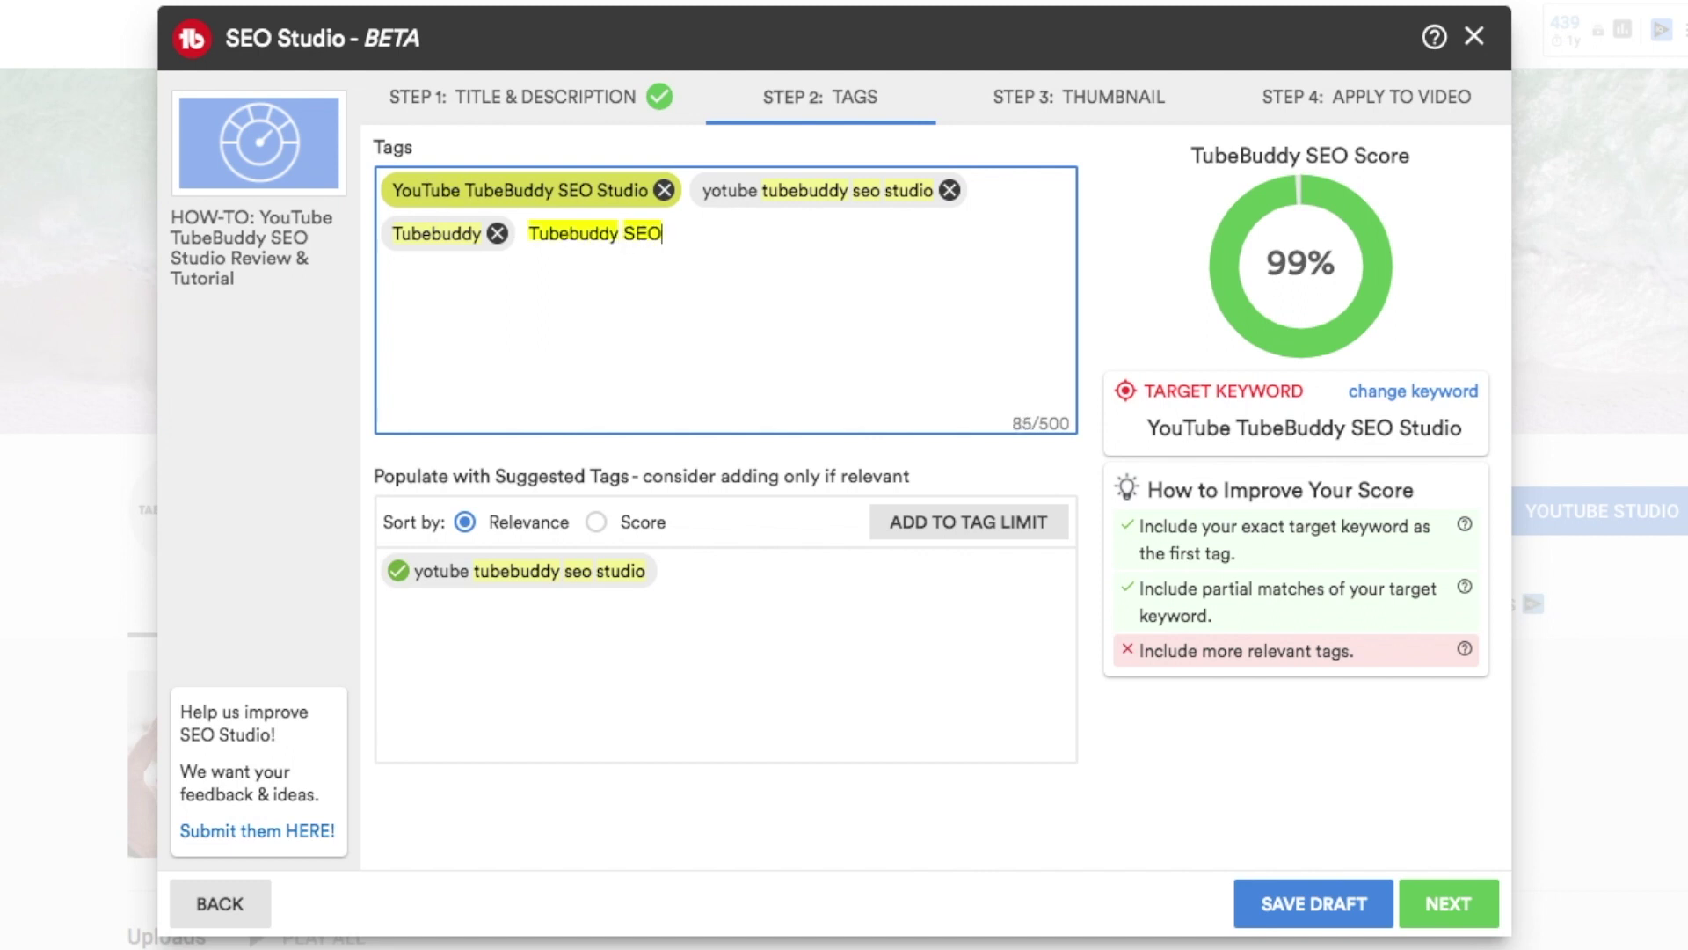
pyautogui.write('udio')
pyautogui.press('Return')
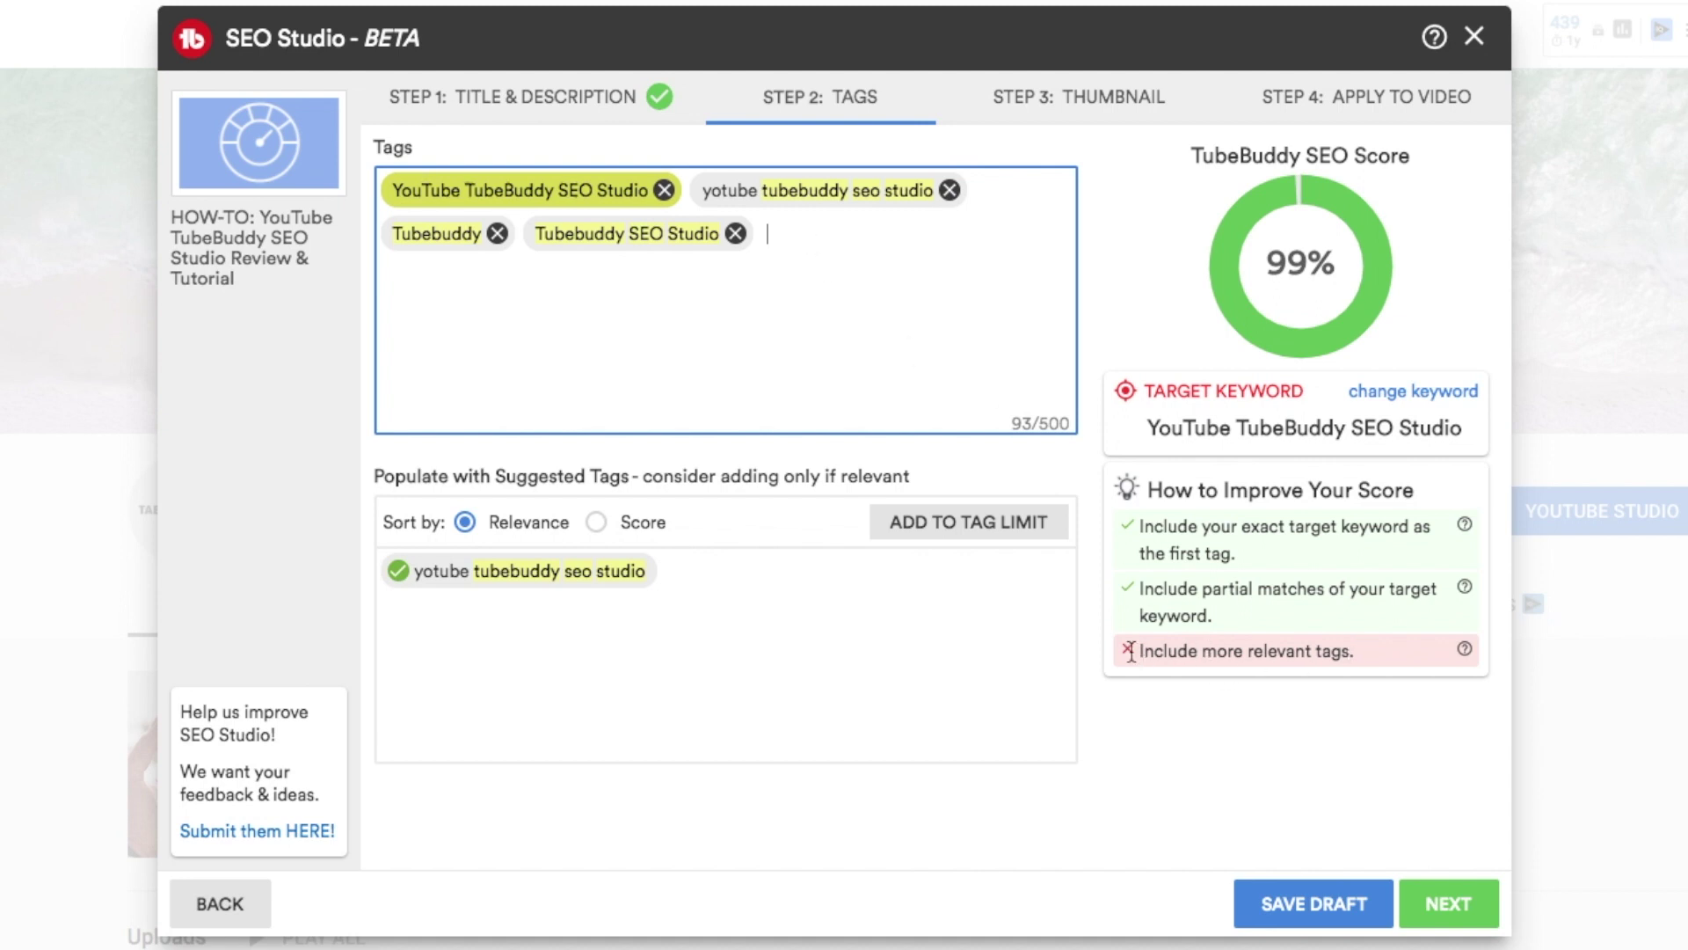
pyautogui.write('Grow on Youtube')
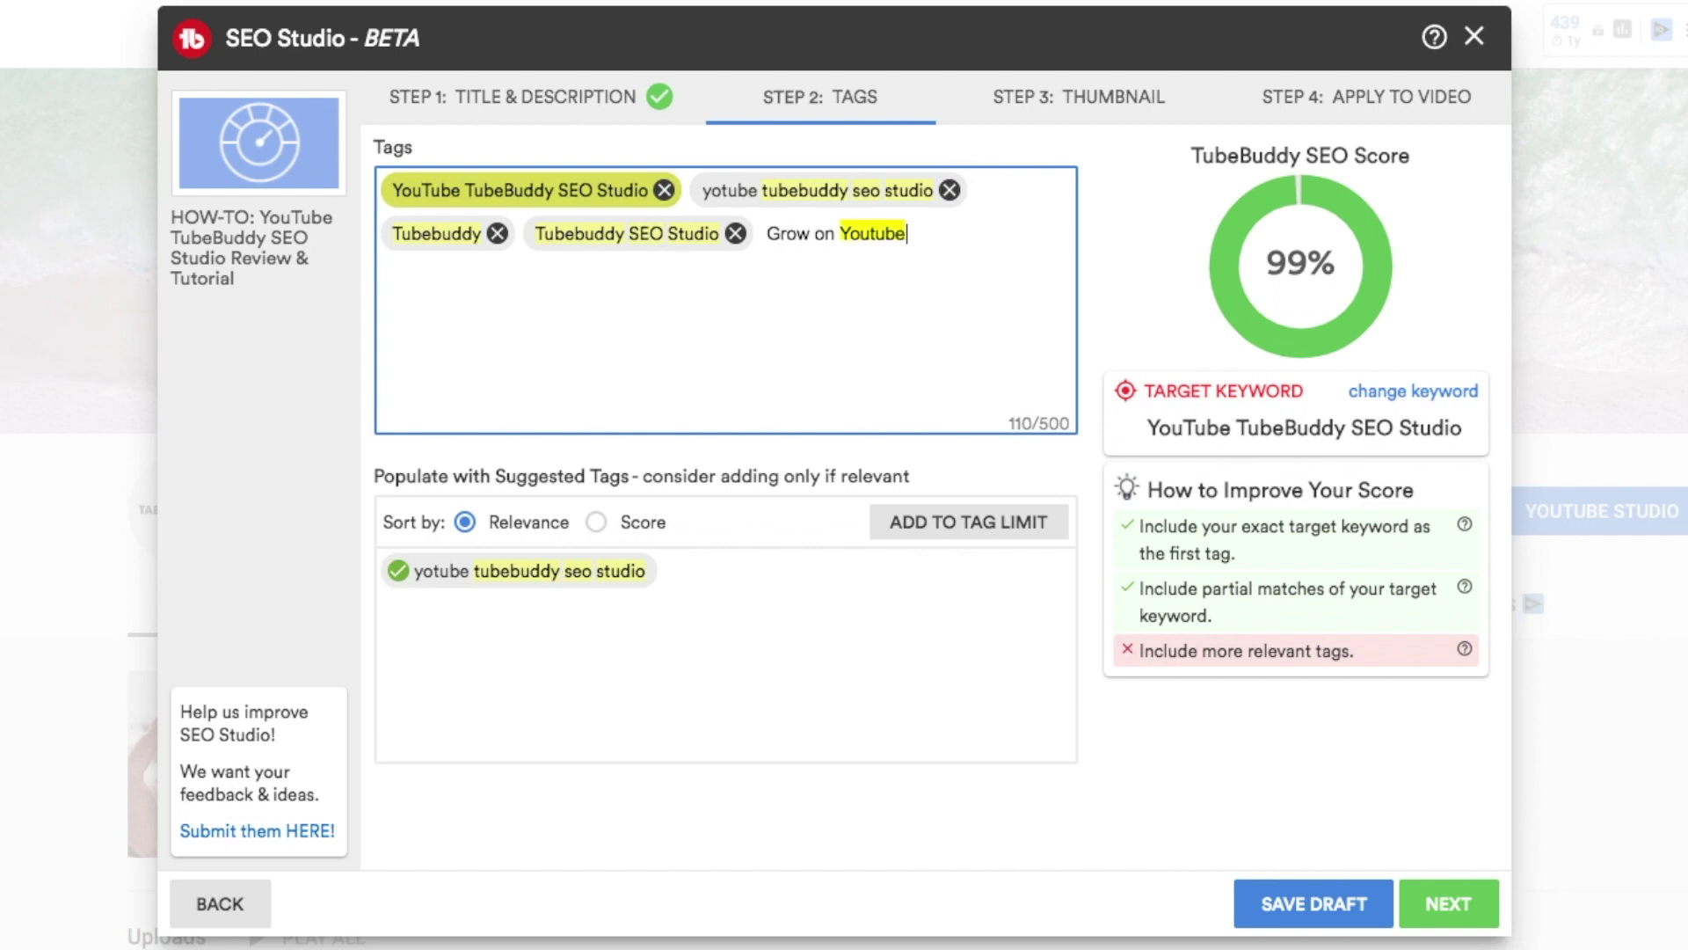
pyautogui.press('Return')
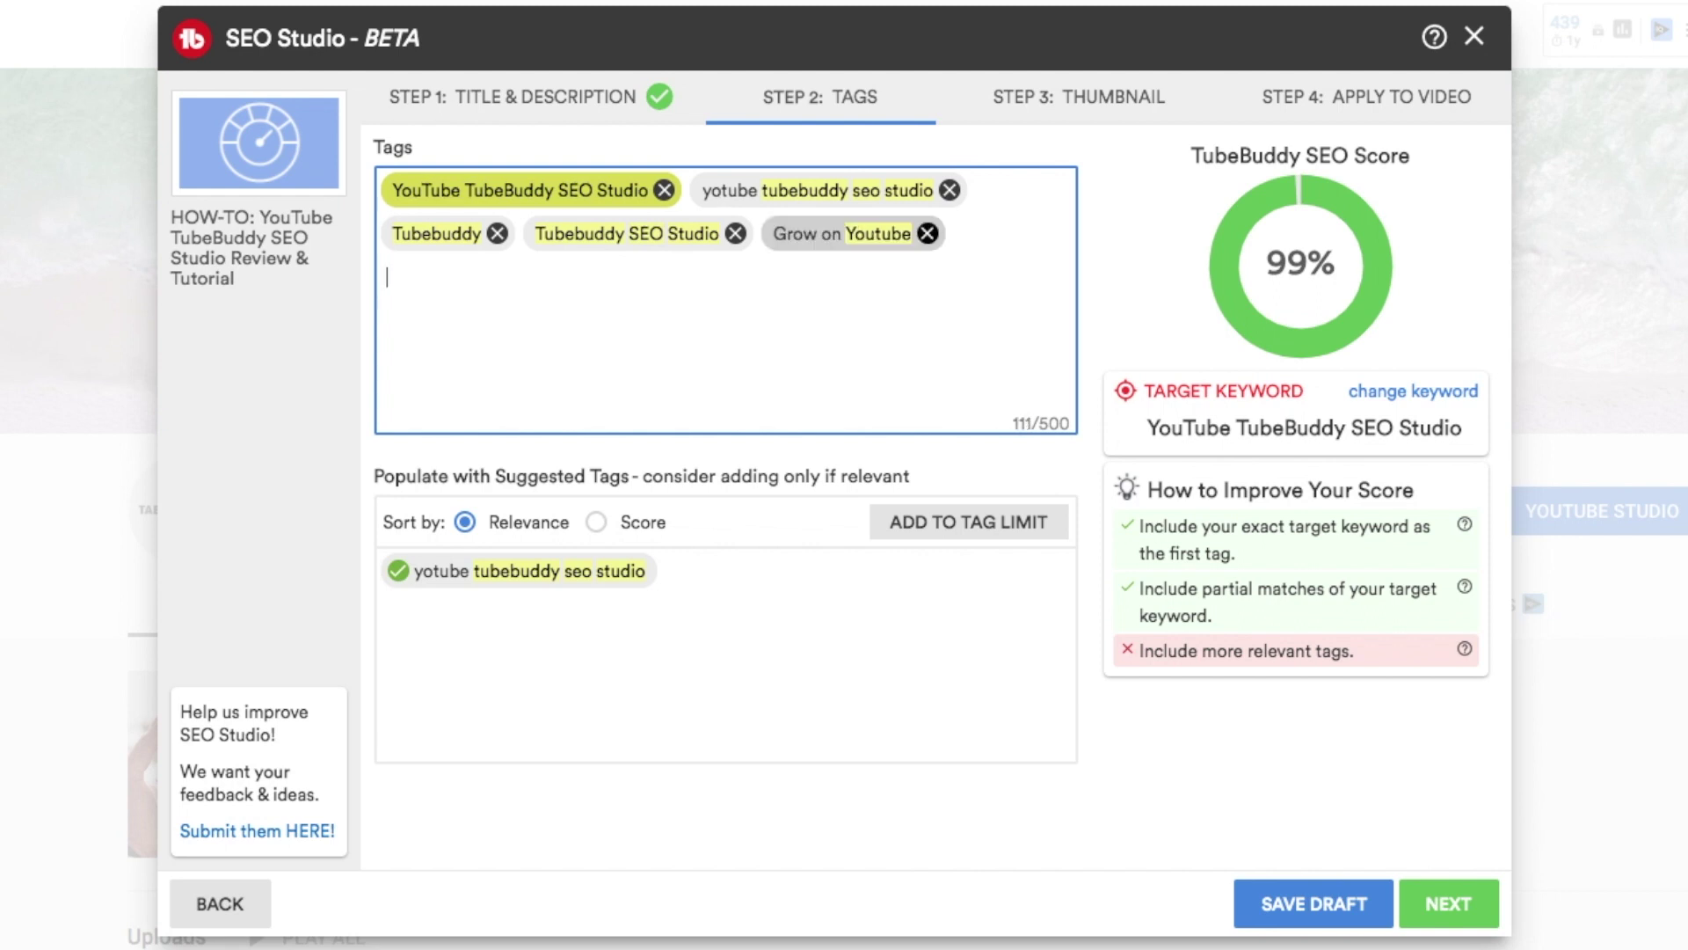
pyautogui.write('Tubebuddy')
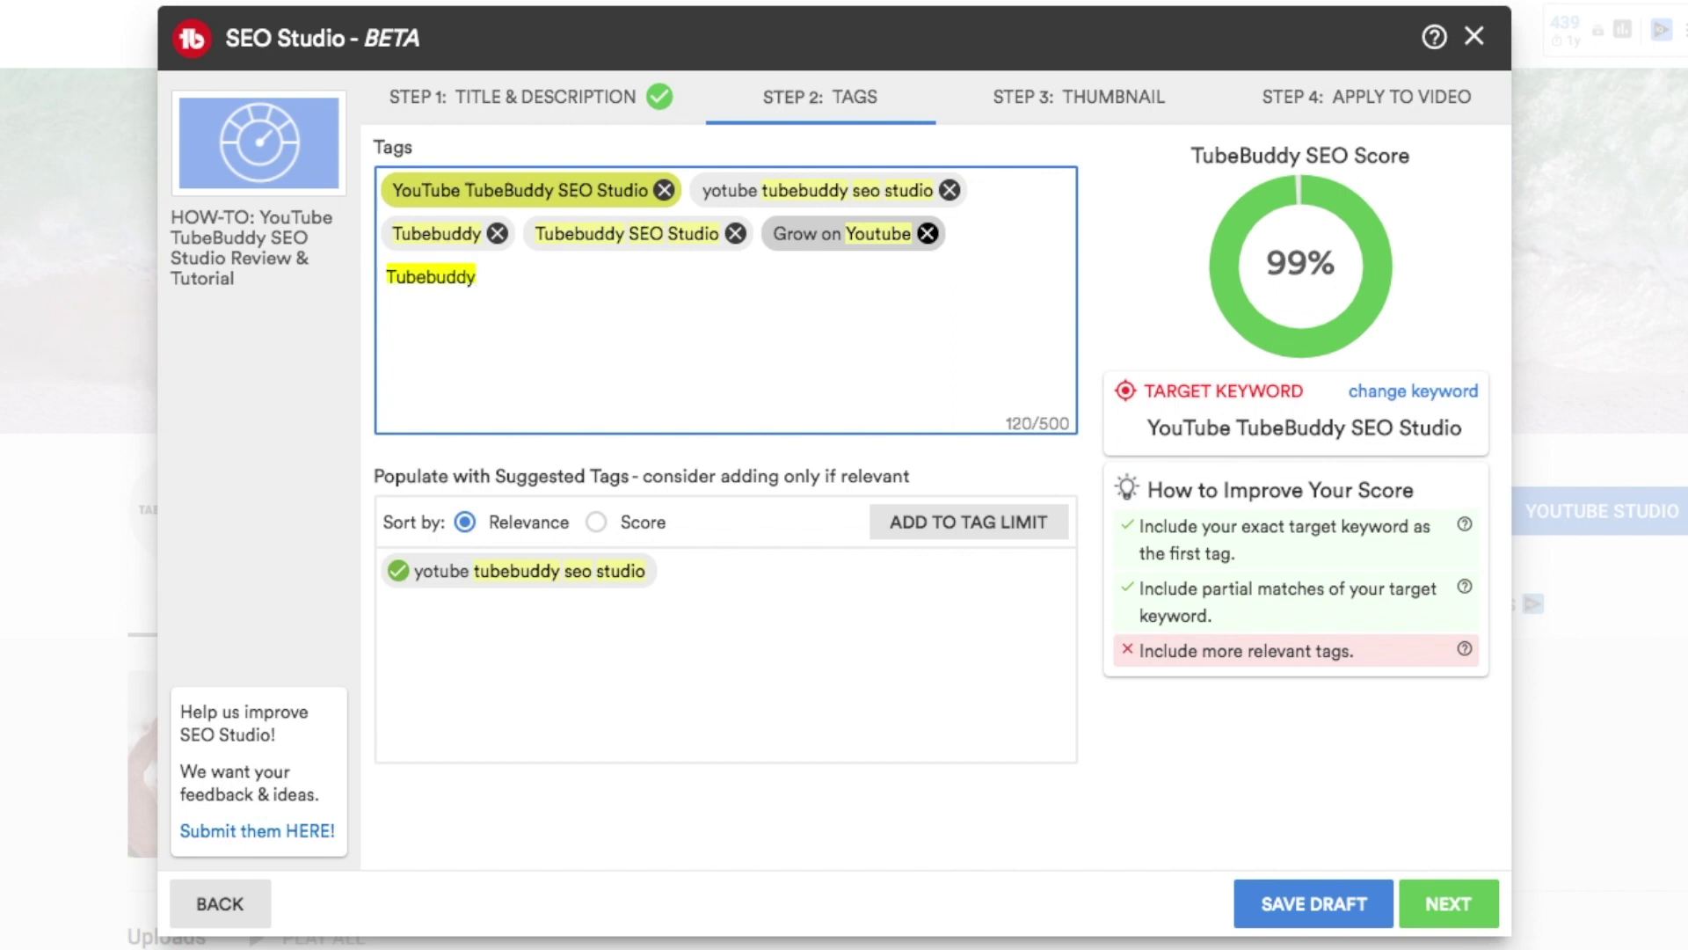
pyautogui.write(' review')
pyautogui.press('Return')
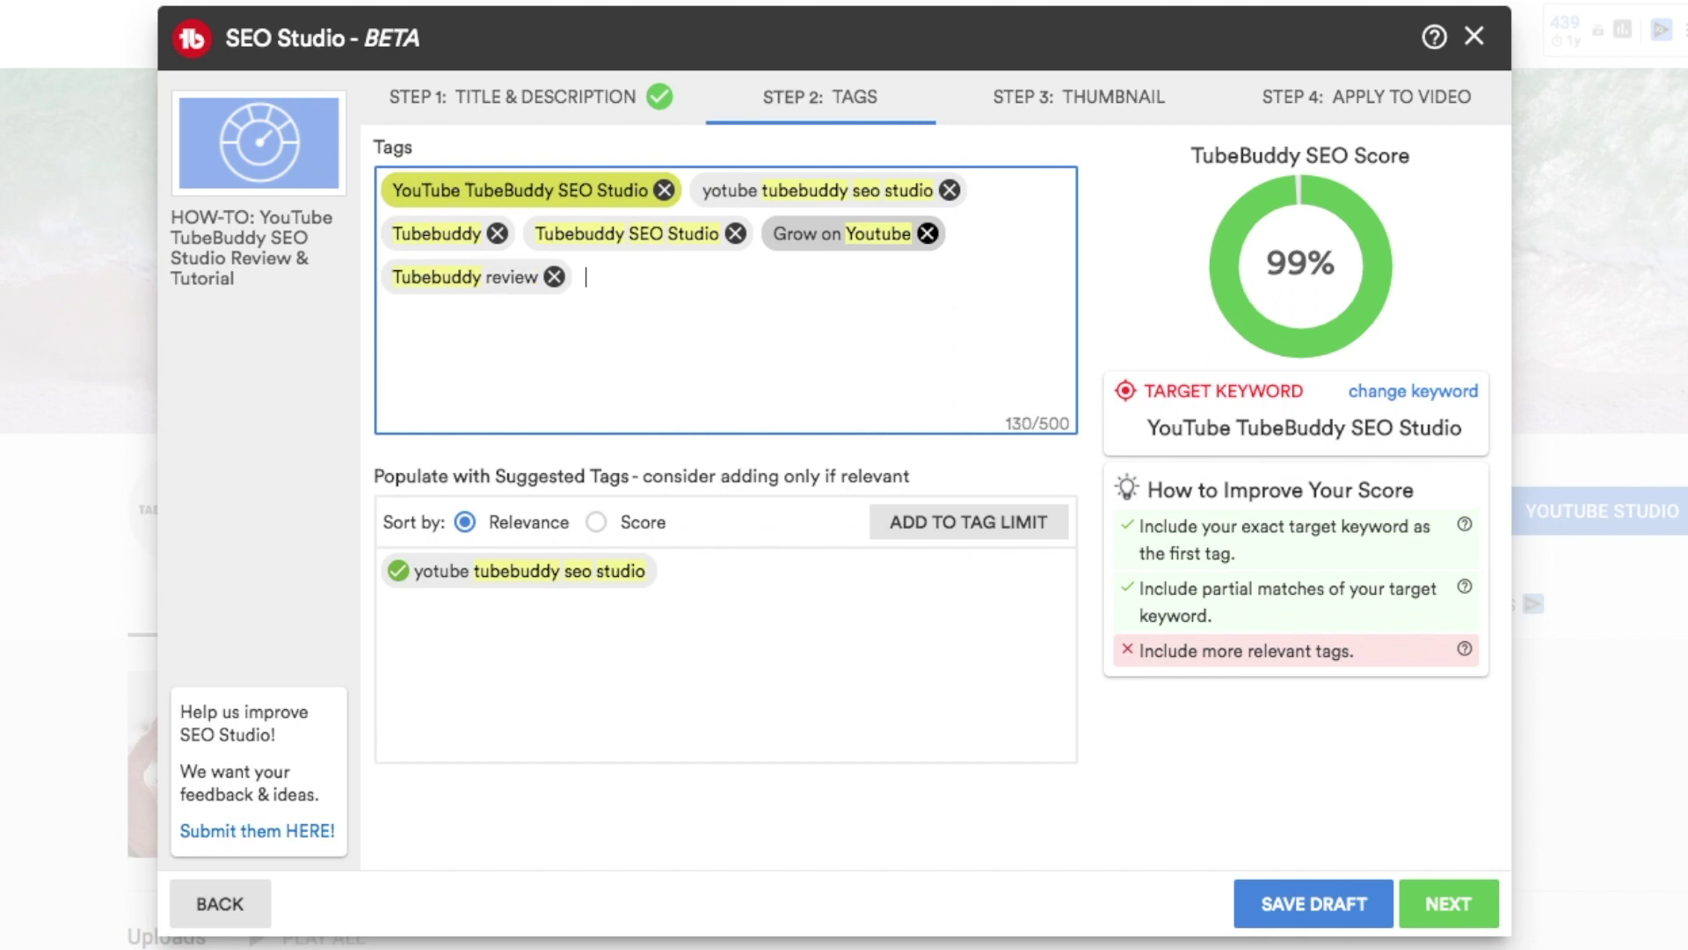
pyautogui.write('Tubebuddy Tutorial')
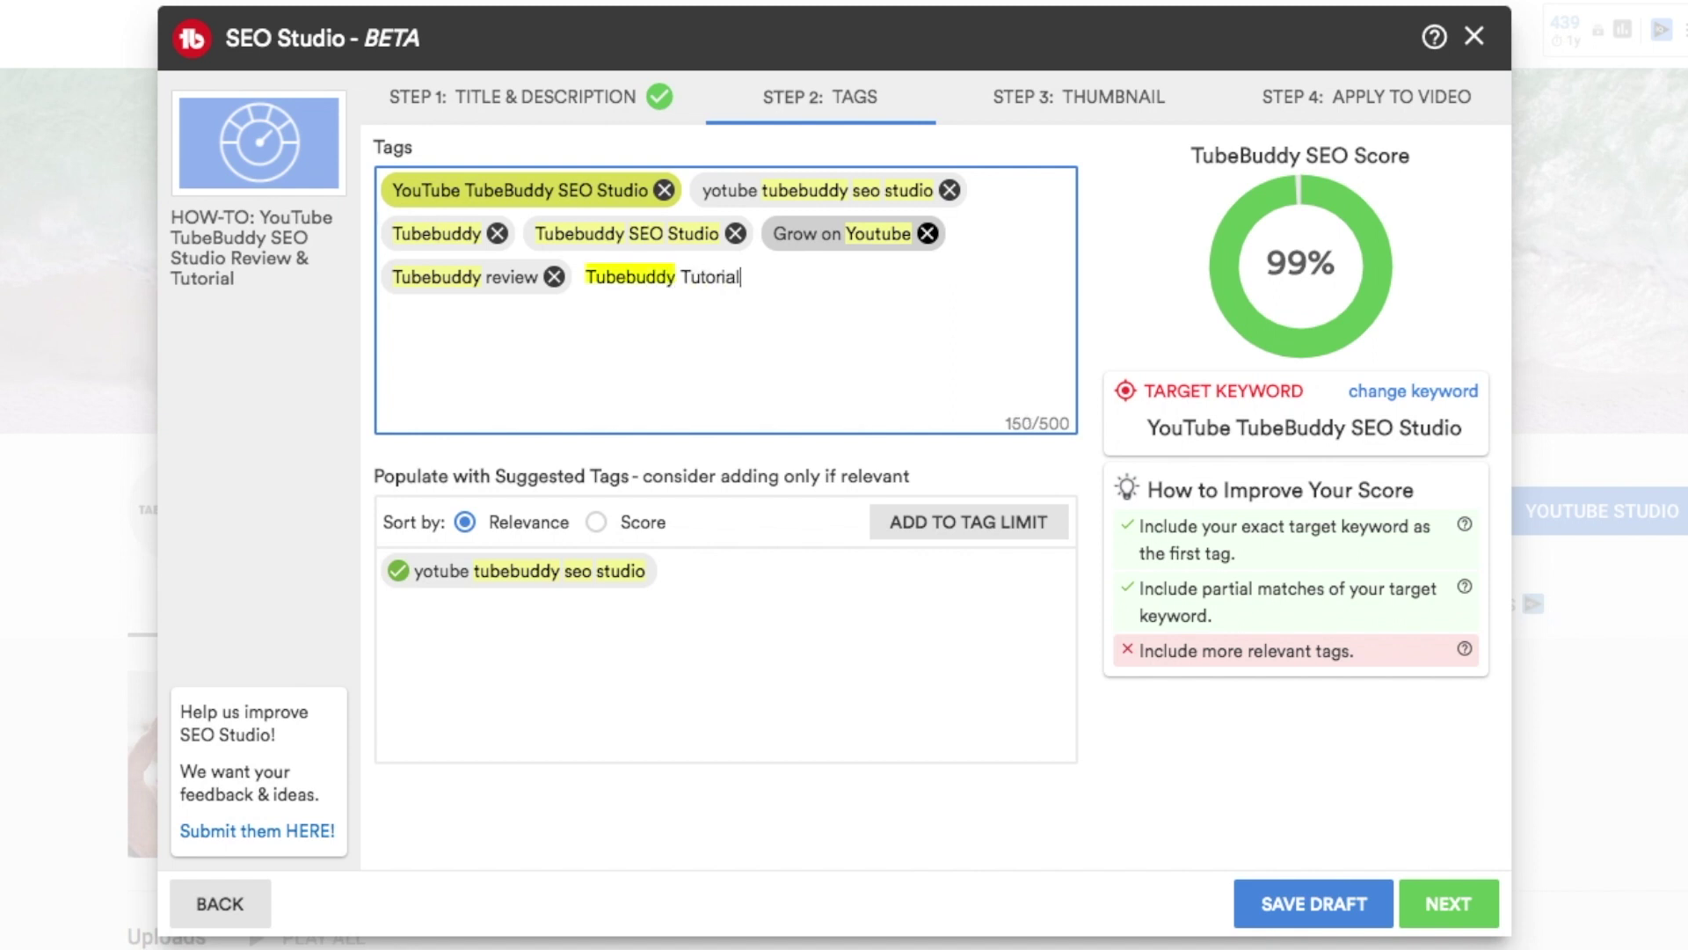
pyautogui.press('Return')
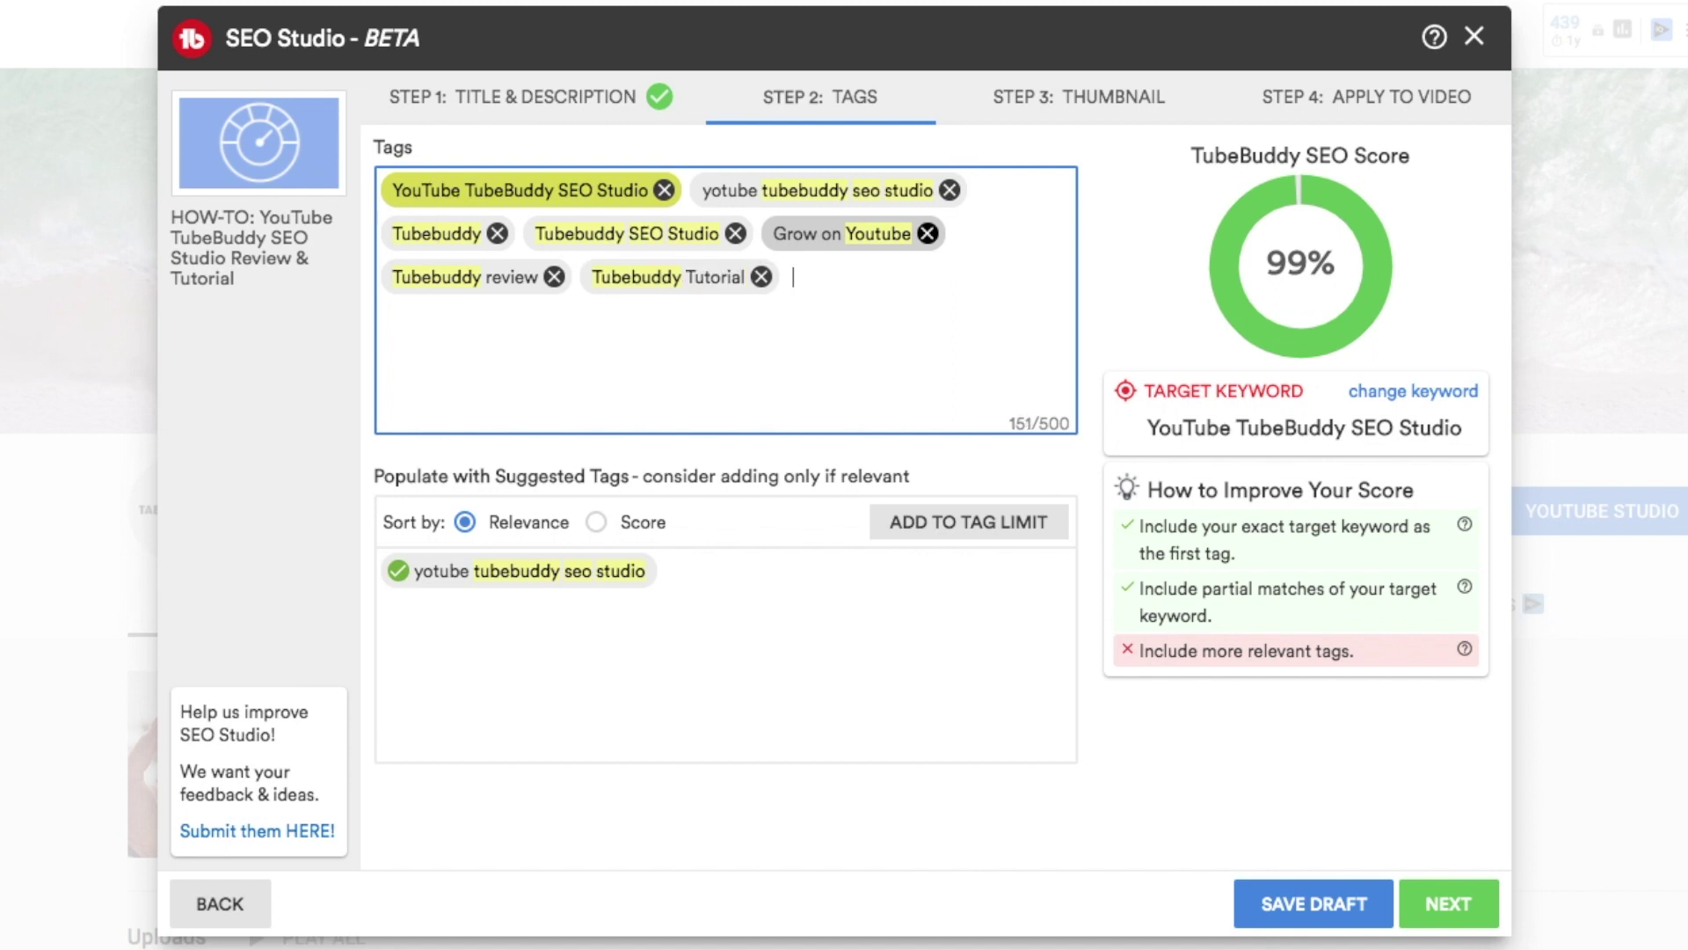
# Step: Add tags TubeBuddy SEO Studio Tutorial, SEO Studio Review, SEO Studio Tutorial and Tubebuddy how to
pyautogui.write('TubeBuddy S')
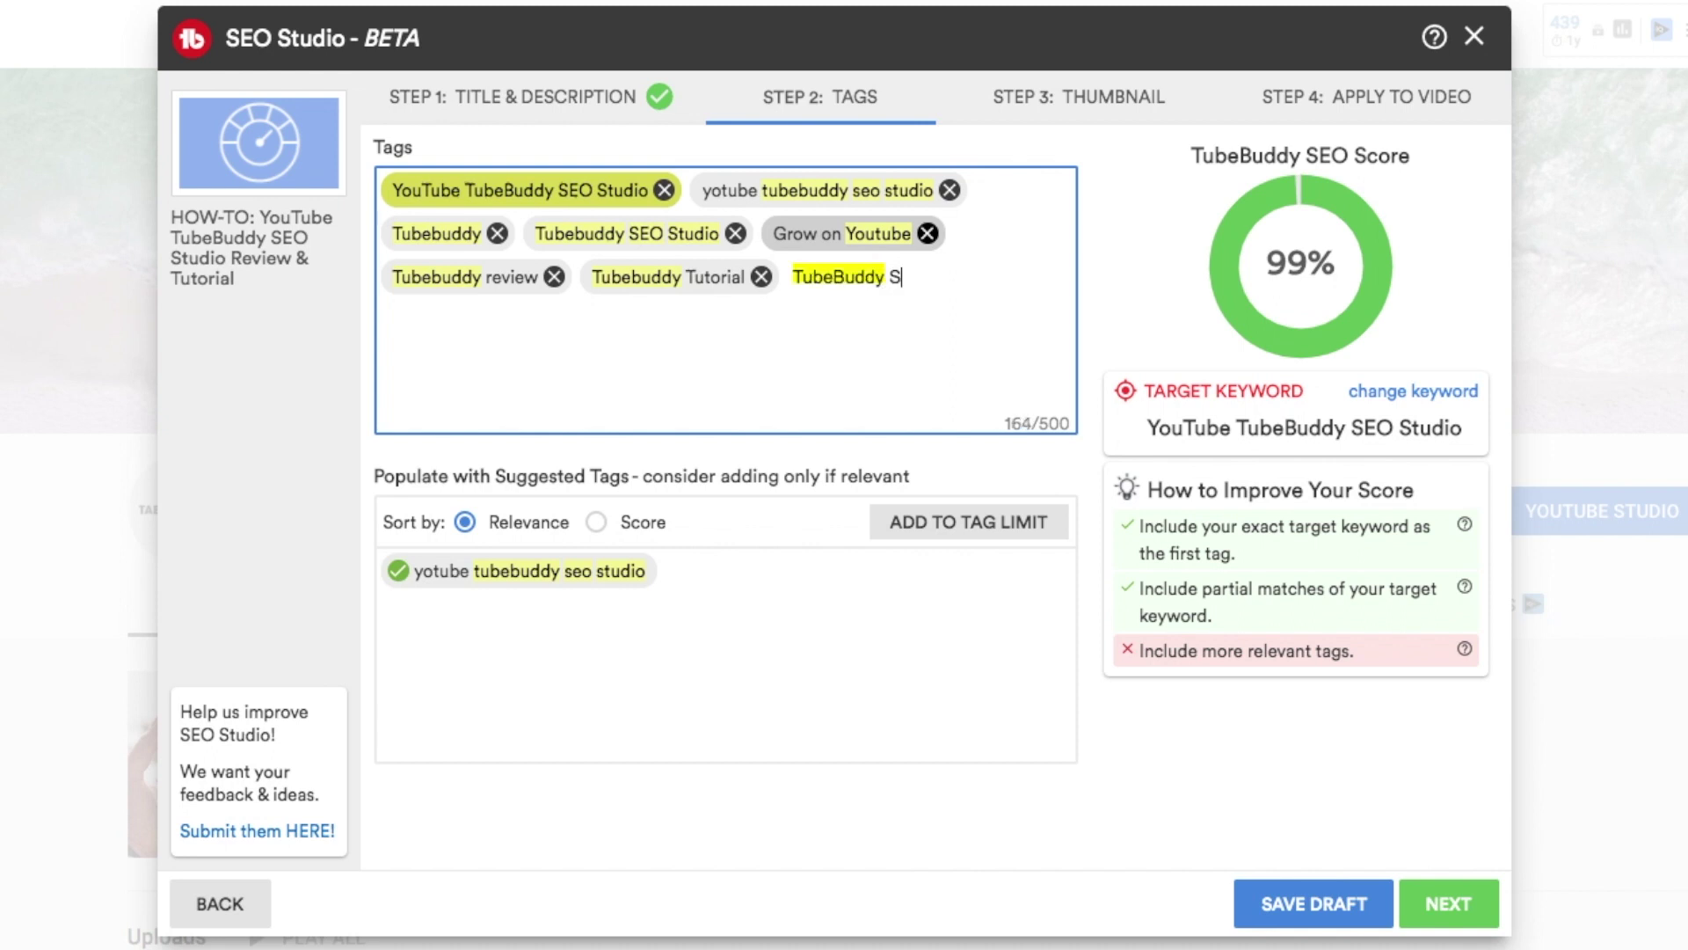
pyautogui.write('EO Studio Tu')
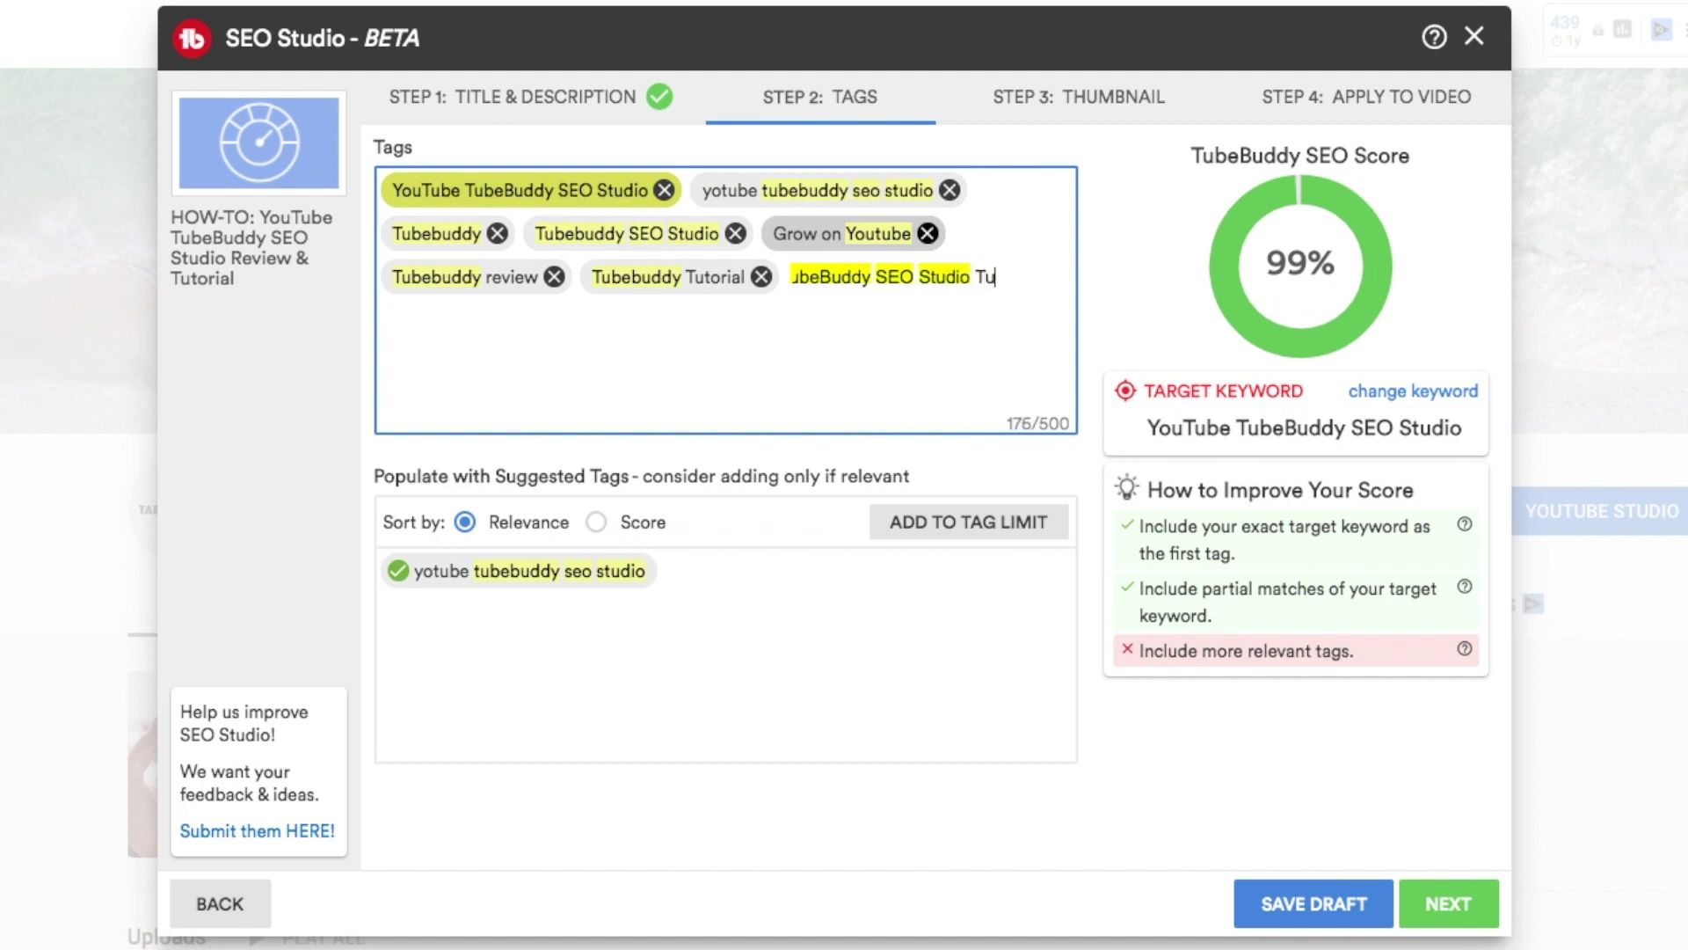
pyautogui.write('torial')
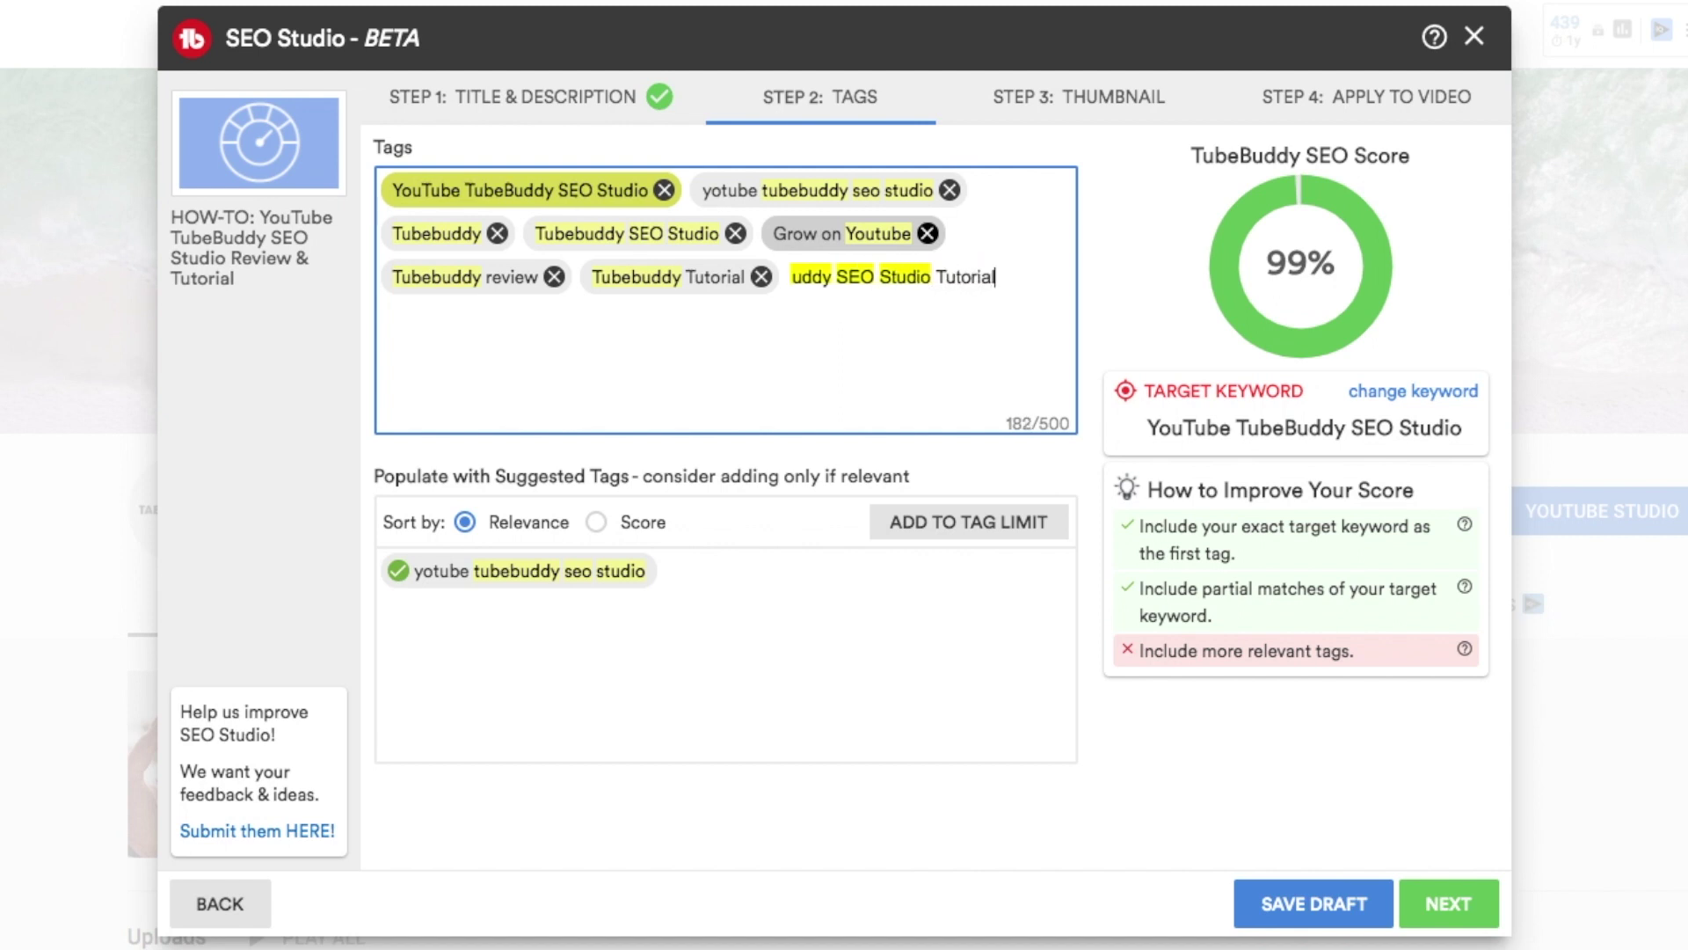
pyautogui.press('Return')
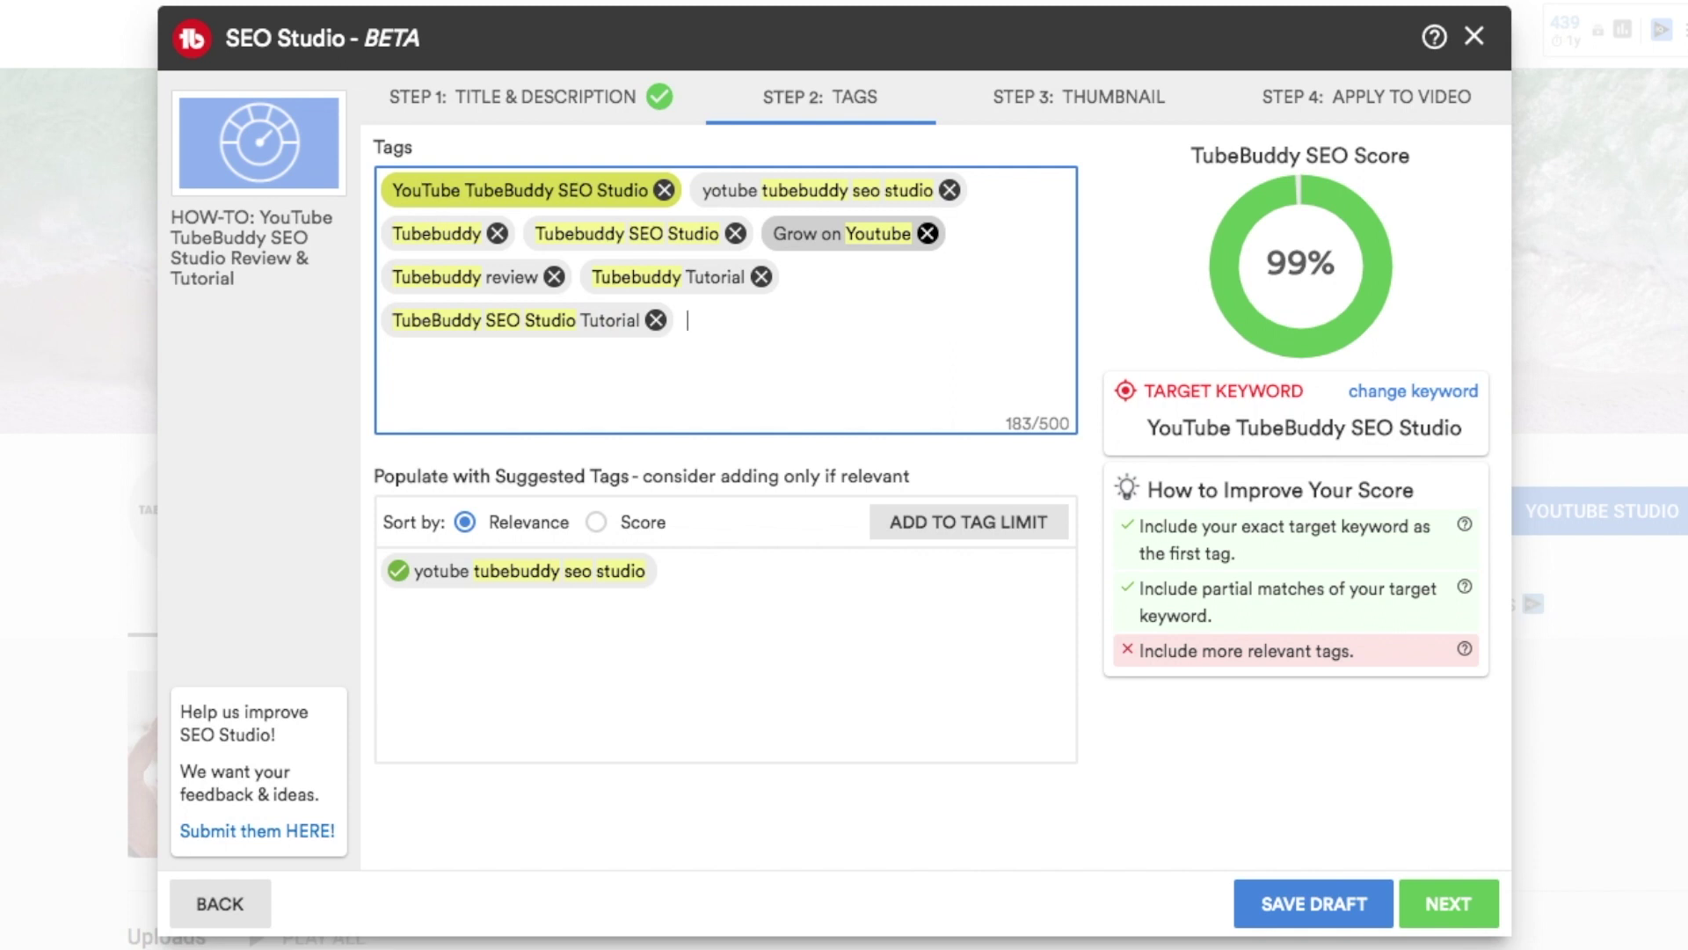
pyautogui.write('SEO Studio Review')
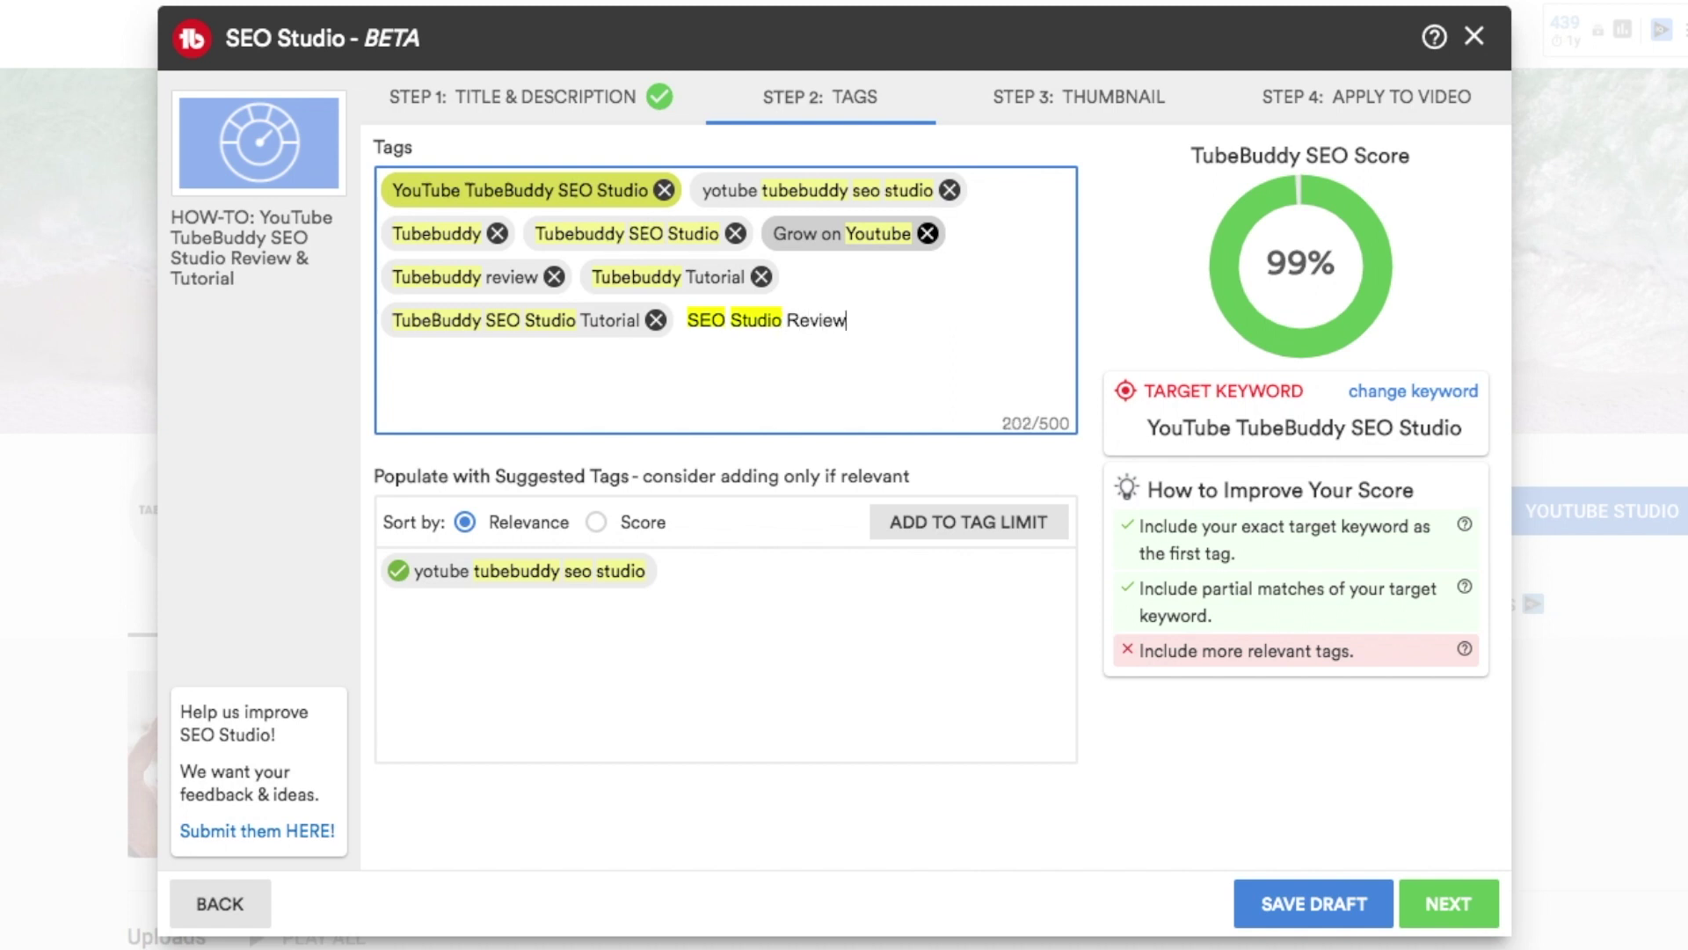
pyautogui.press('Return')
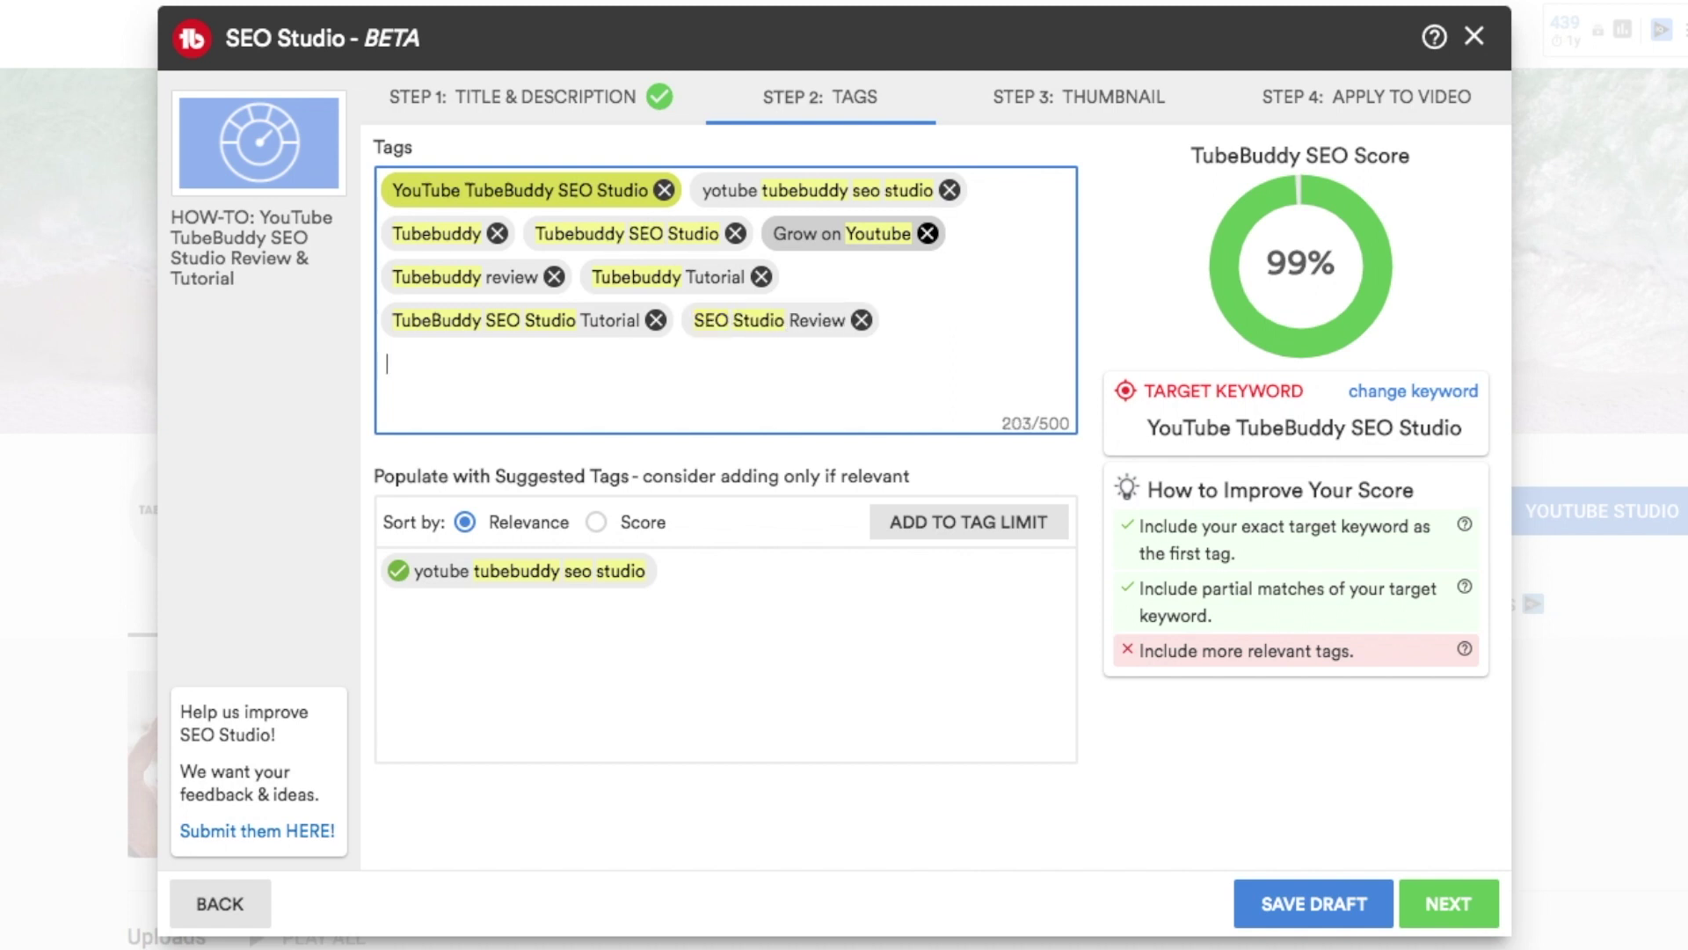
pyautogui.write('SEO Studi')
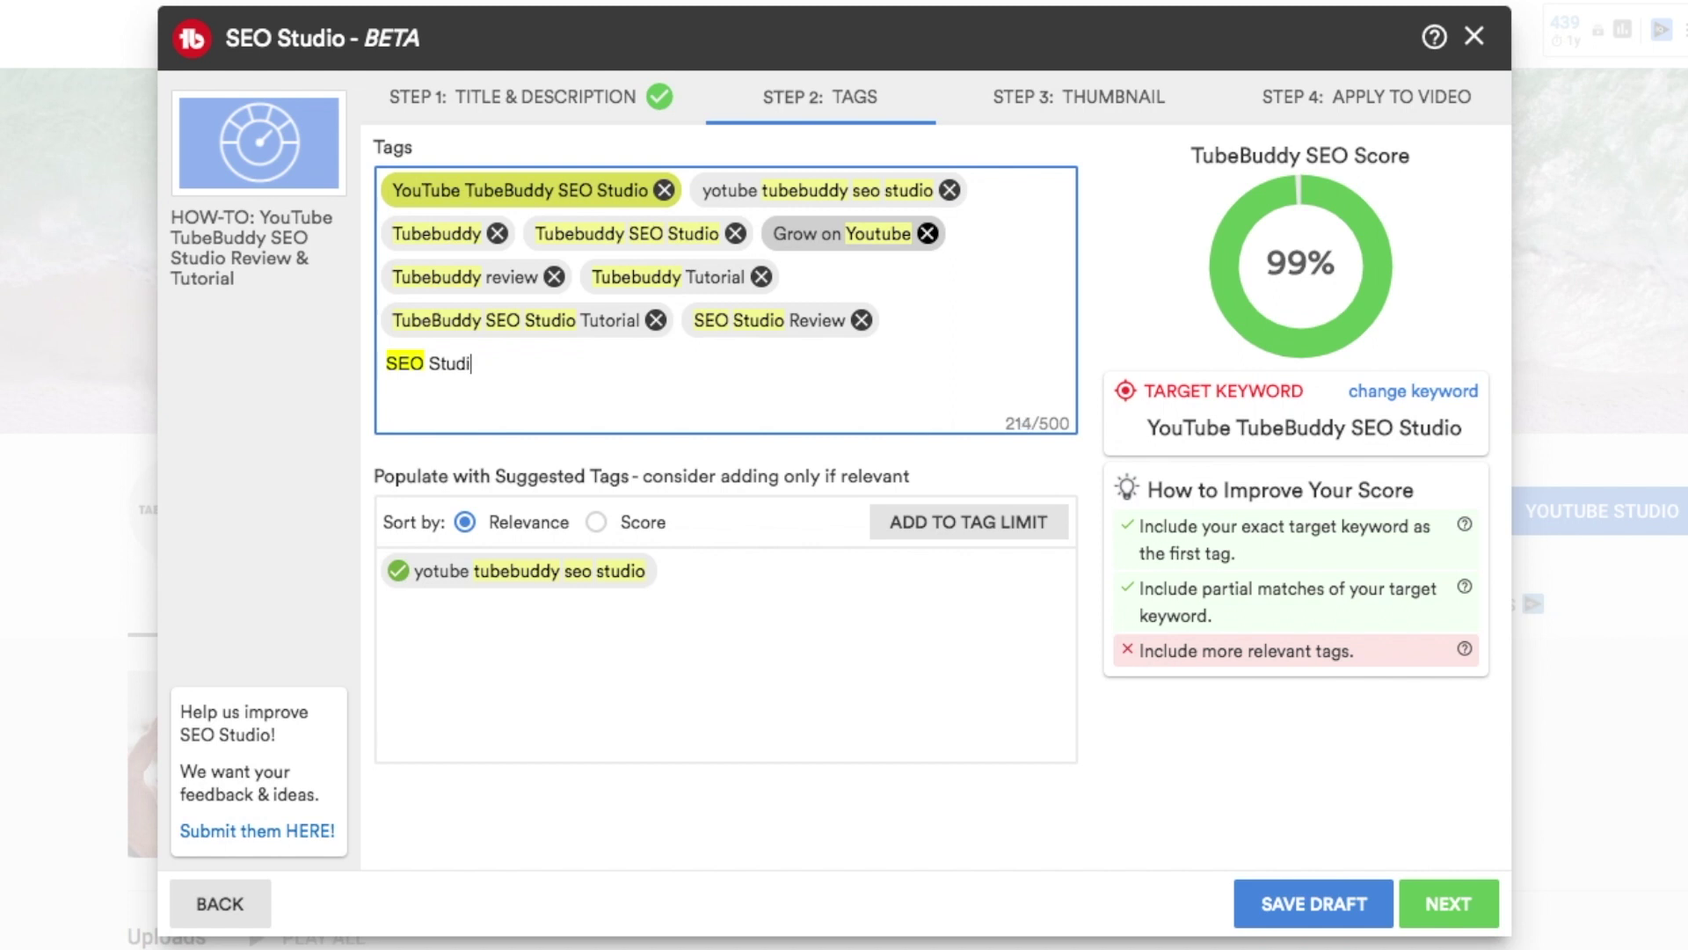
pyautogui.write('o Tutorial')
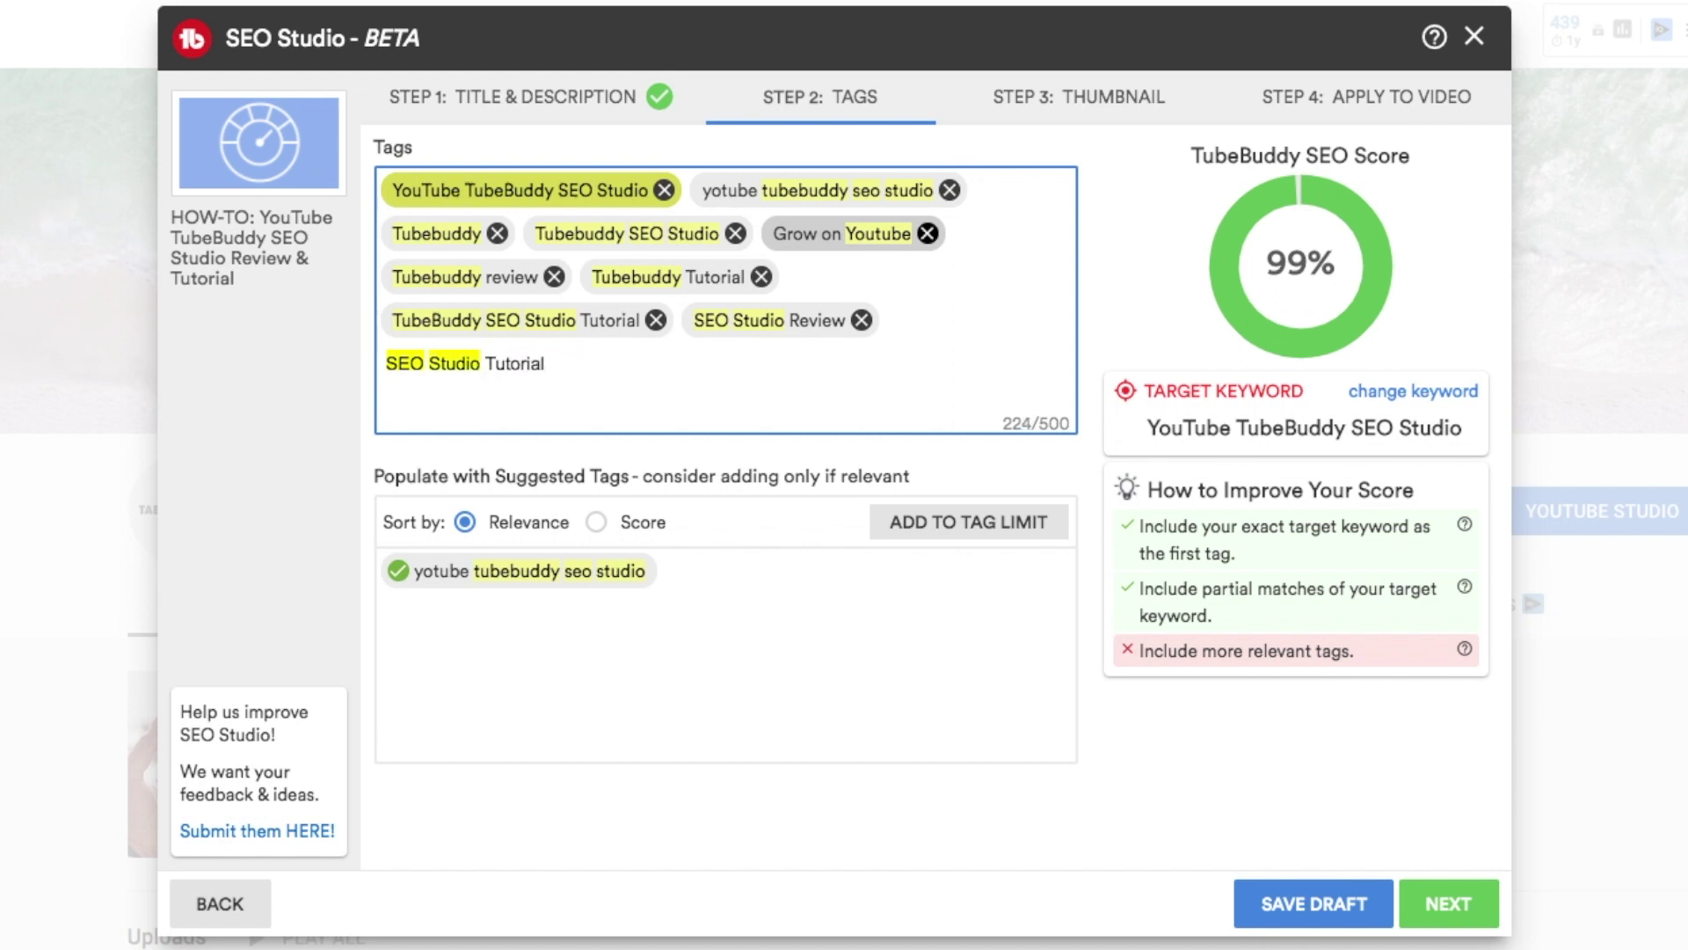
pyautogui.press('Return')
pyautogui.write('Tubebu')
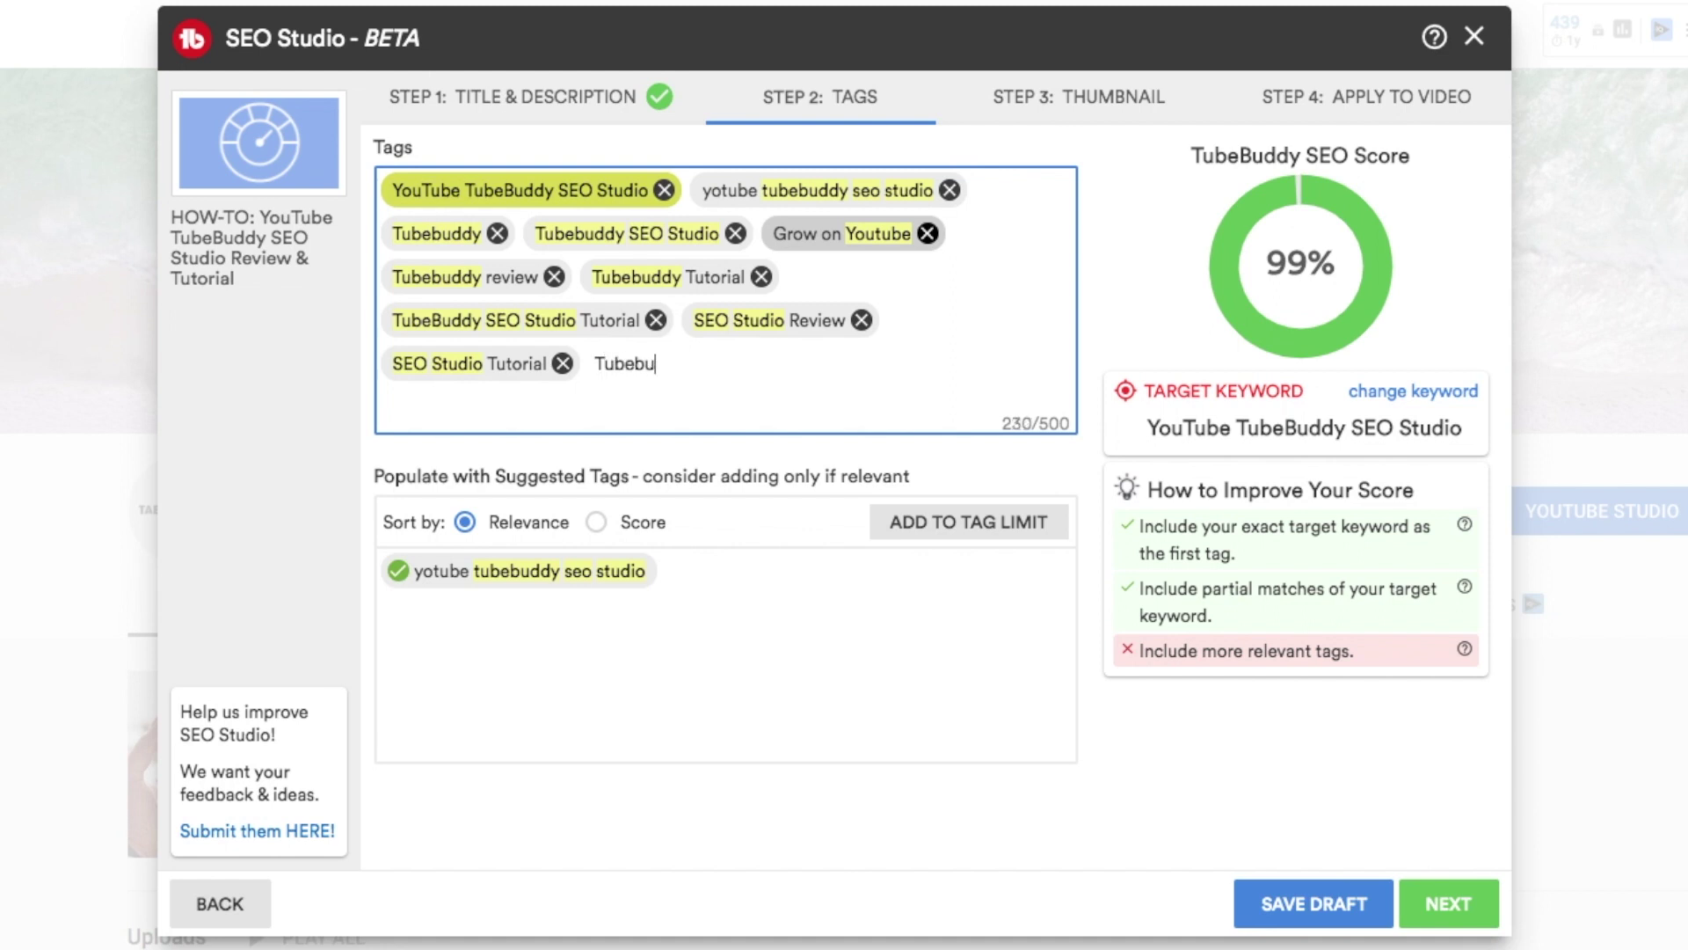
pyautogui.write('ddy how to')
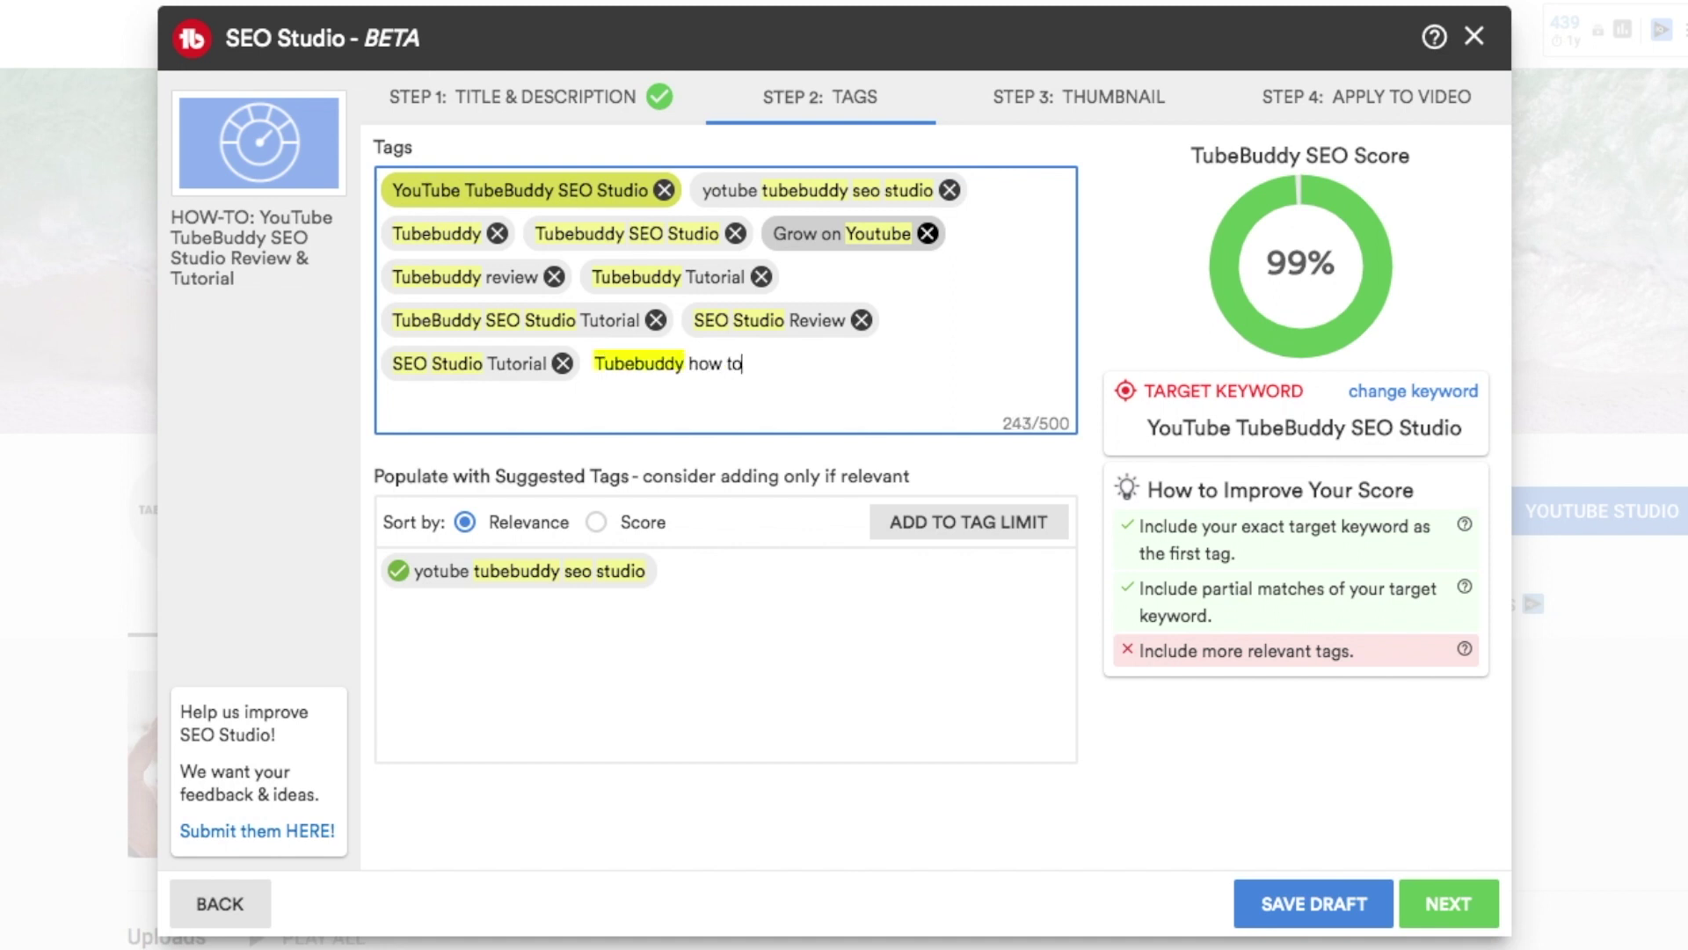
pyautogui.press('Return')
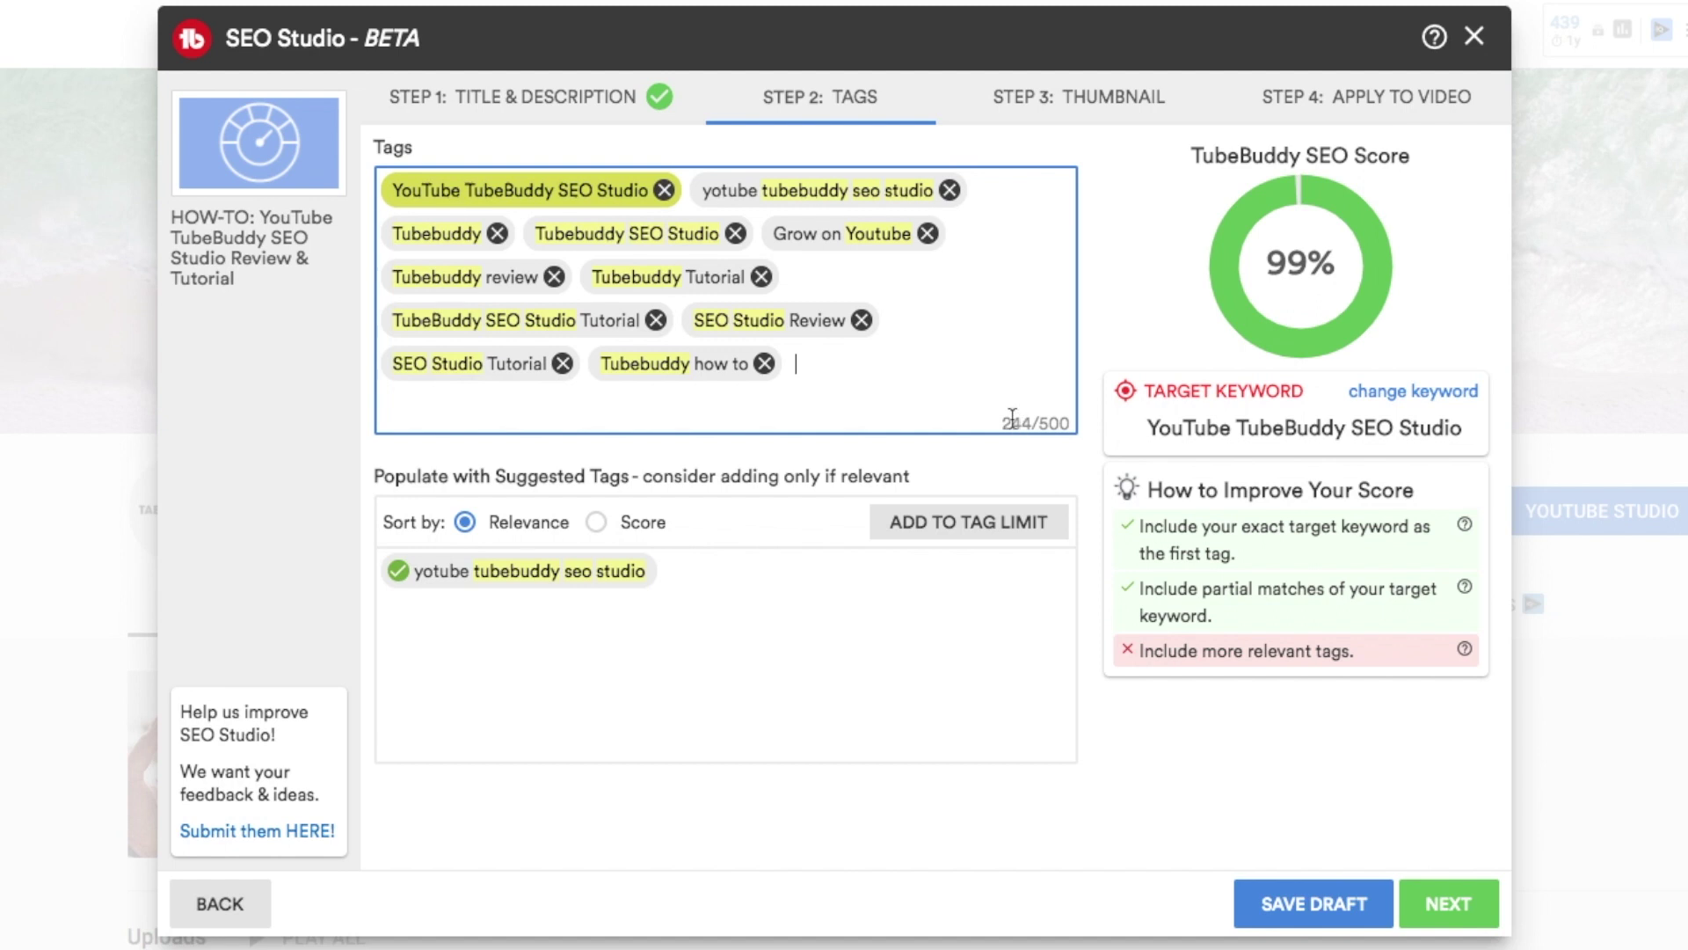
# Step: Check the 244/500 tag character count, then add tags grow youtube channel and seo optimization
pyautogui.moveTo(1004, 423); pyautogui.dragTo(1065, 421)
pyautogui.click(1047, 423)
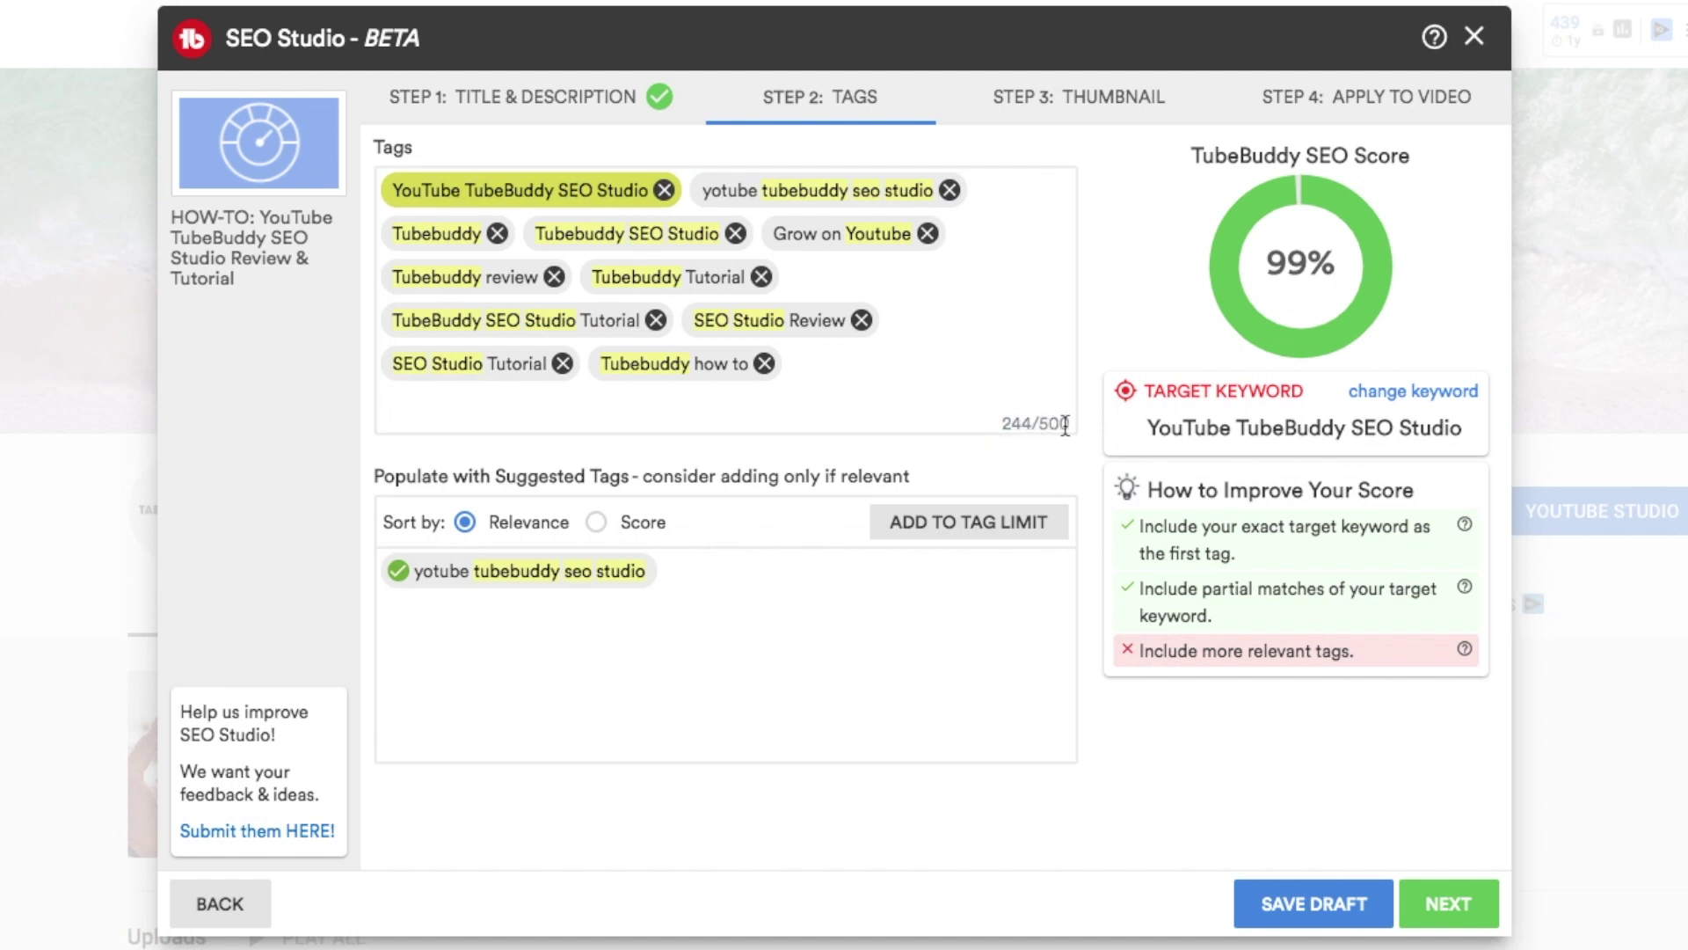
pyautogui.click(853, 368)
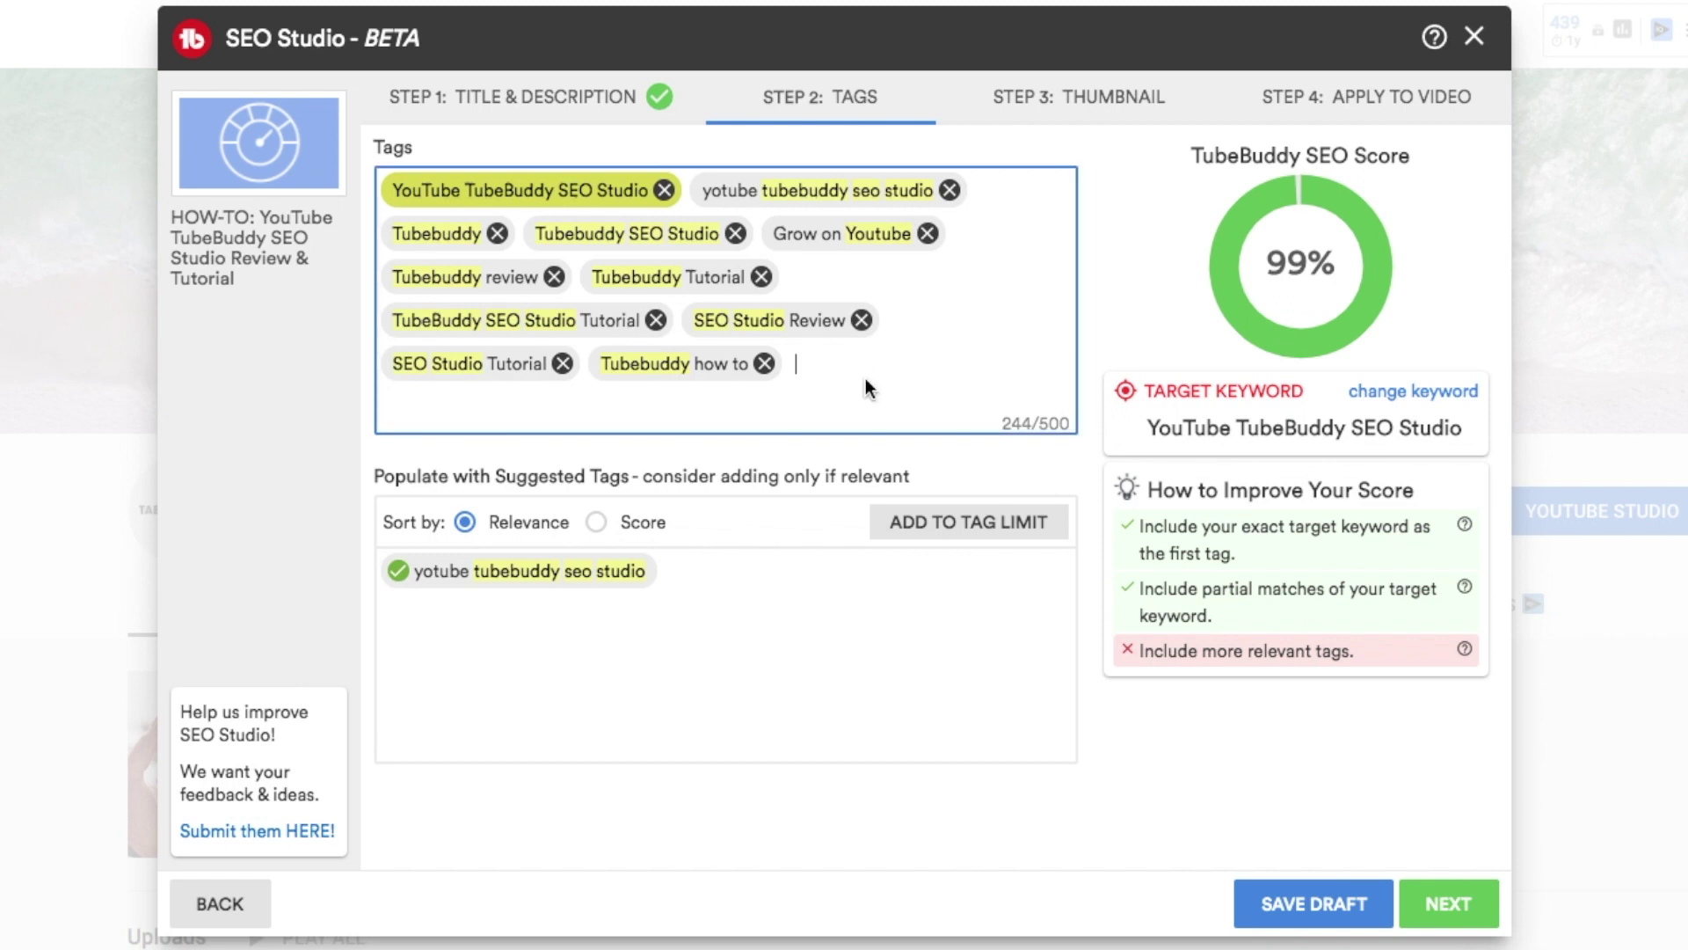
pyautogui.write('grow youtube channel')
pyautogui.press('Return')
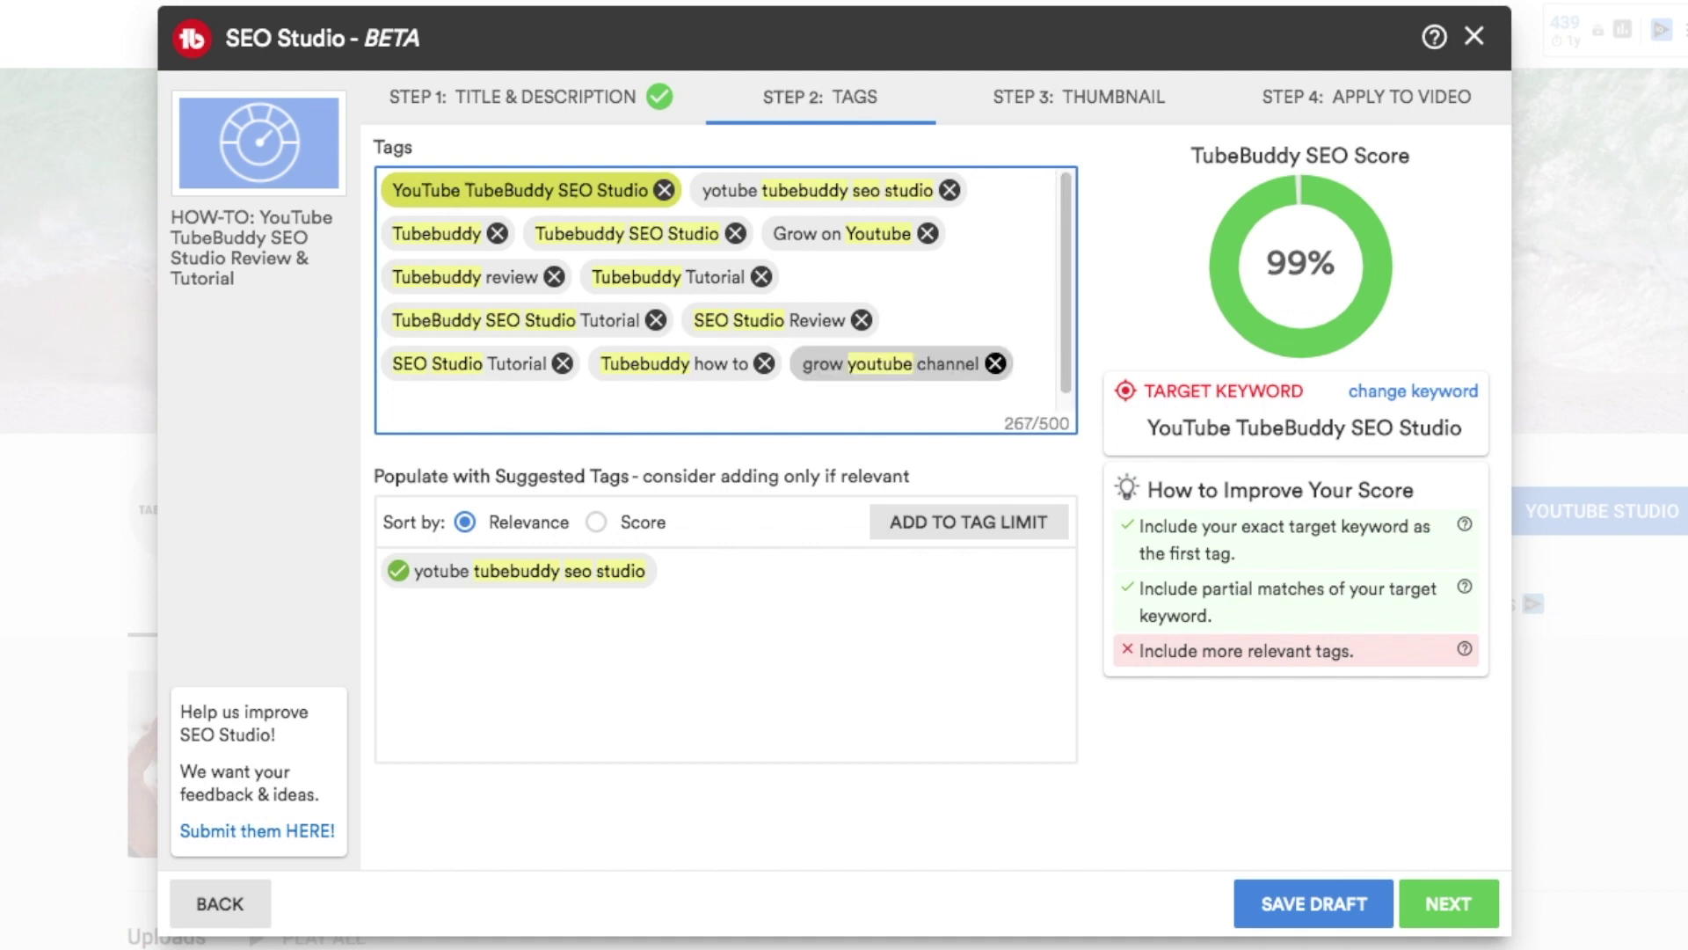
pyautogui.write('seo optimi')
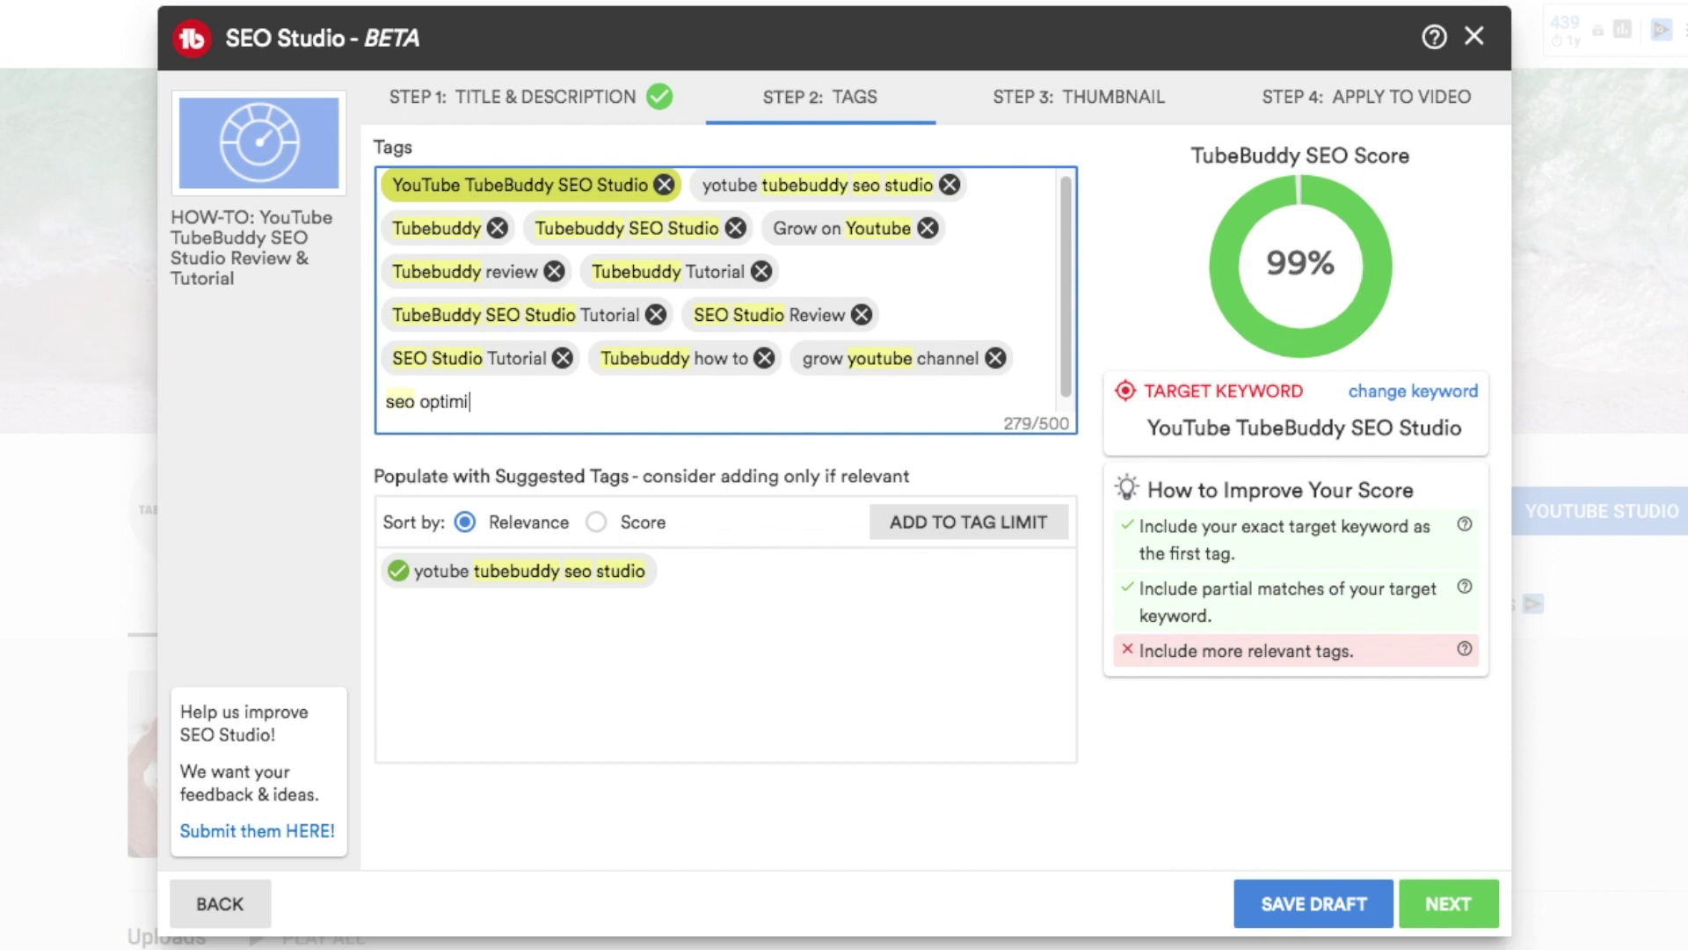
pyautogui.write('zation')
pyautogui.press('Return')
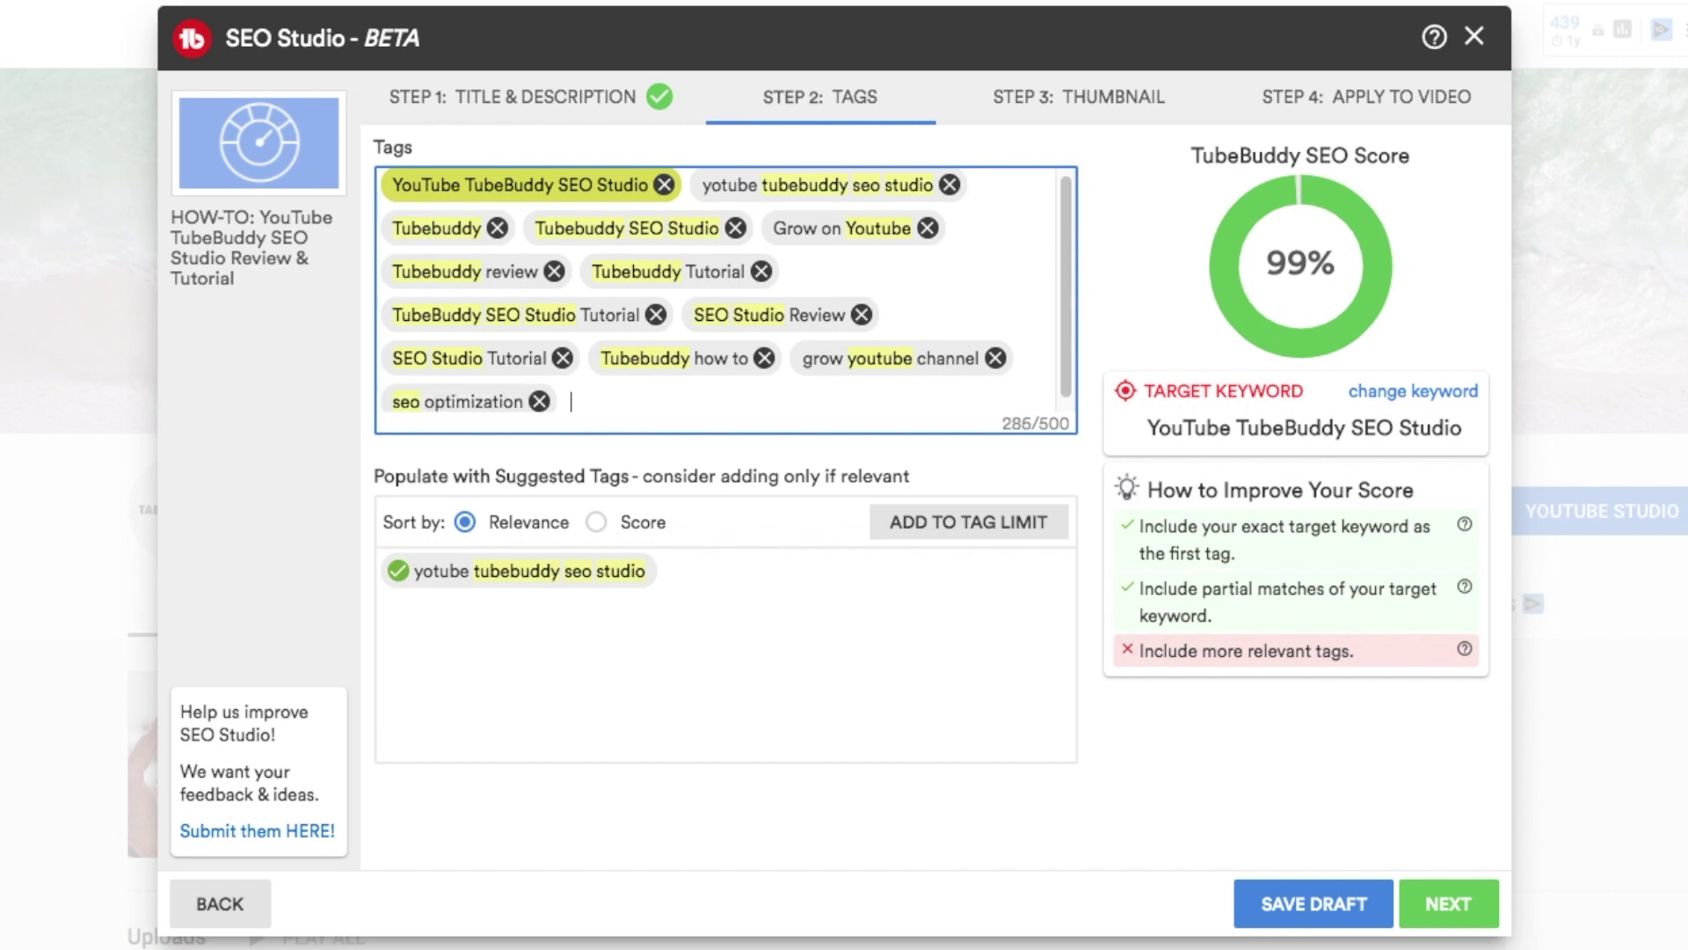
# Step: Add tags youtube seo and youtube seo tutorial, bringing the SEO score to 100%
pyautogui.write('youtube seo')
pyautogui.press('Return')
pyautogui.write('youtu')
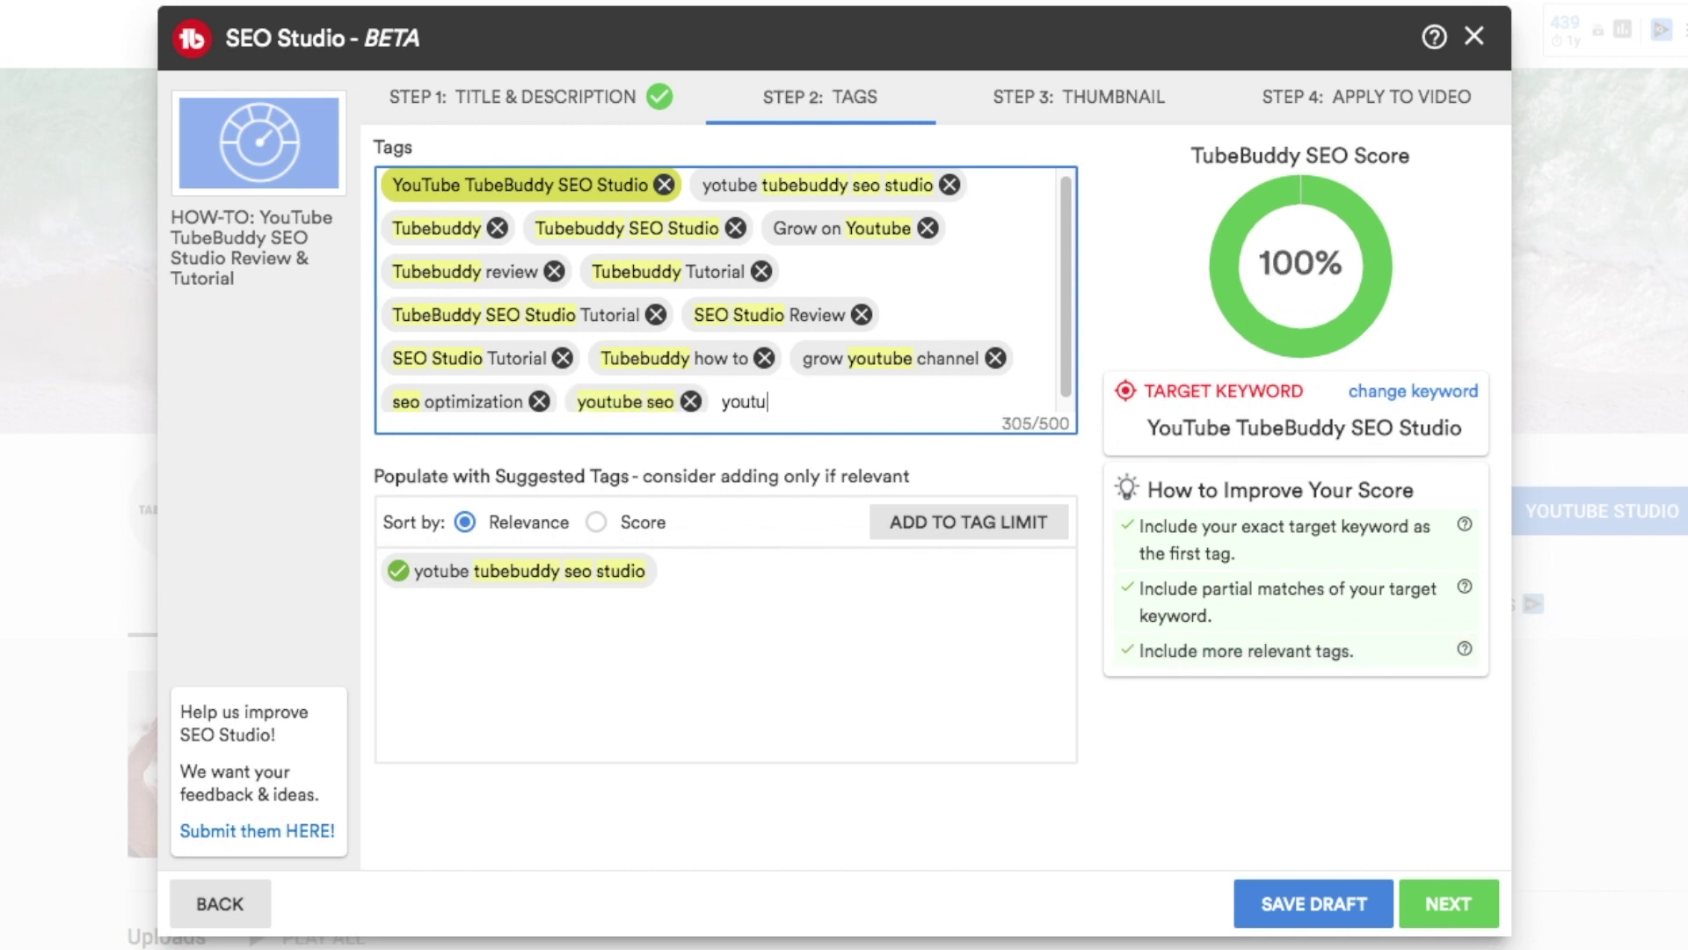
pyautogui.write('be seo tutorial')
pyautogui.press('Return')
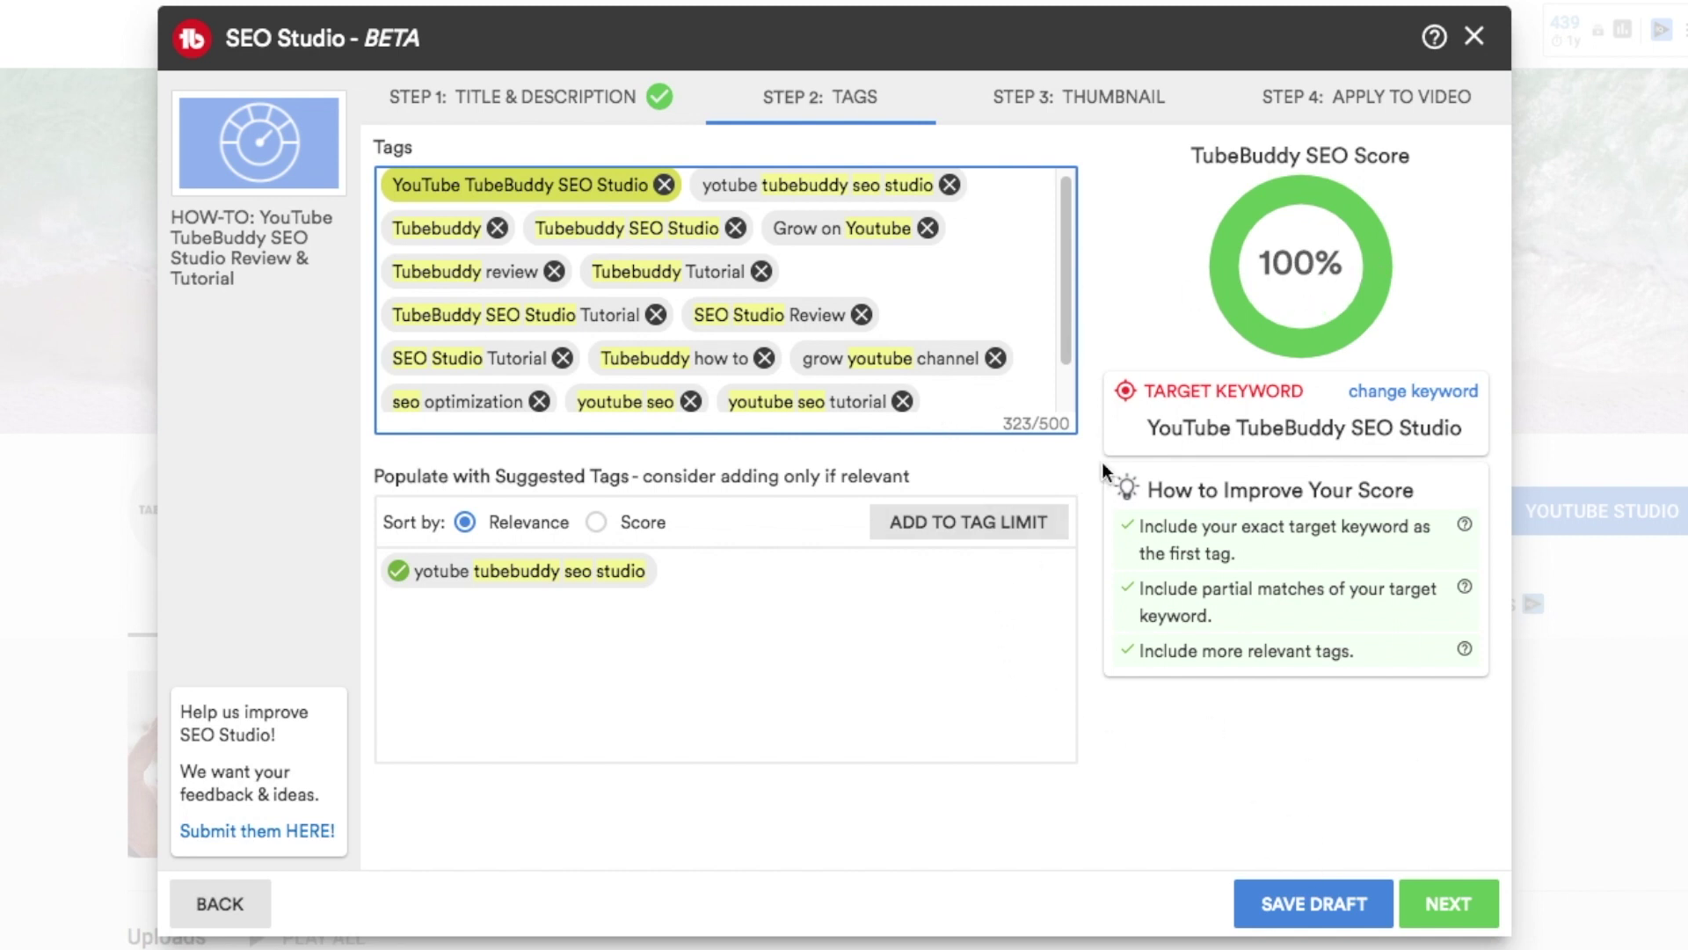
pyautogui.click(1441, 906)
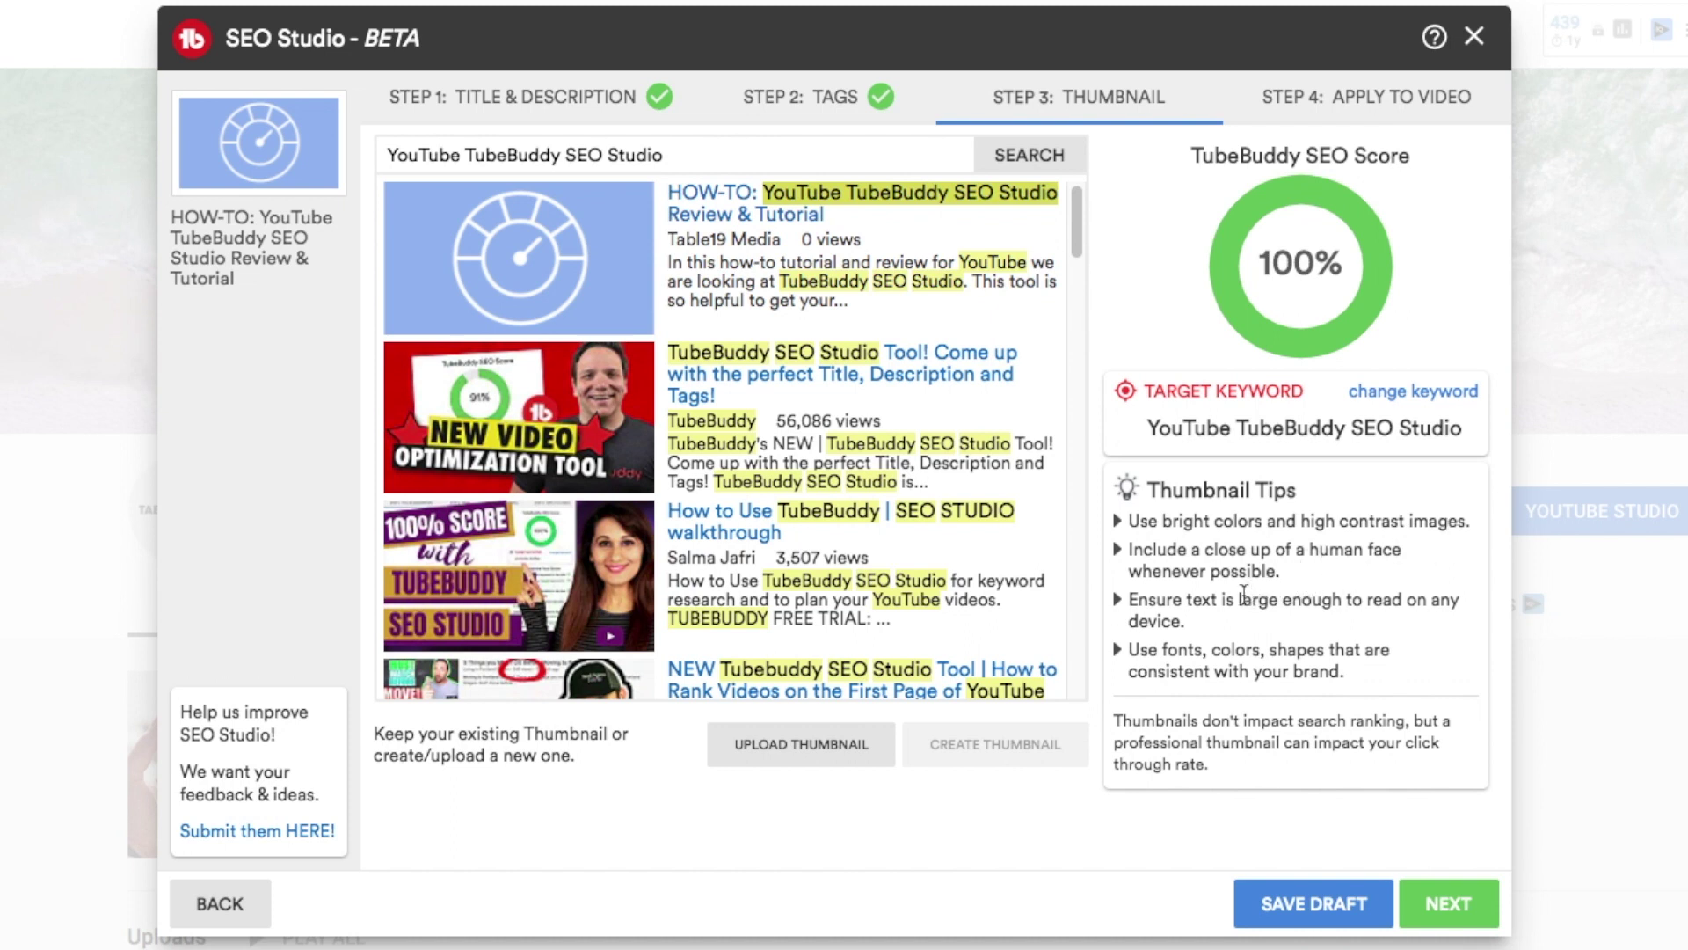
# Step: Scroll through the competing keyword videos on the Thumbnail step
pyautogui.scroll(-2, 688, 385)
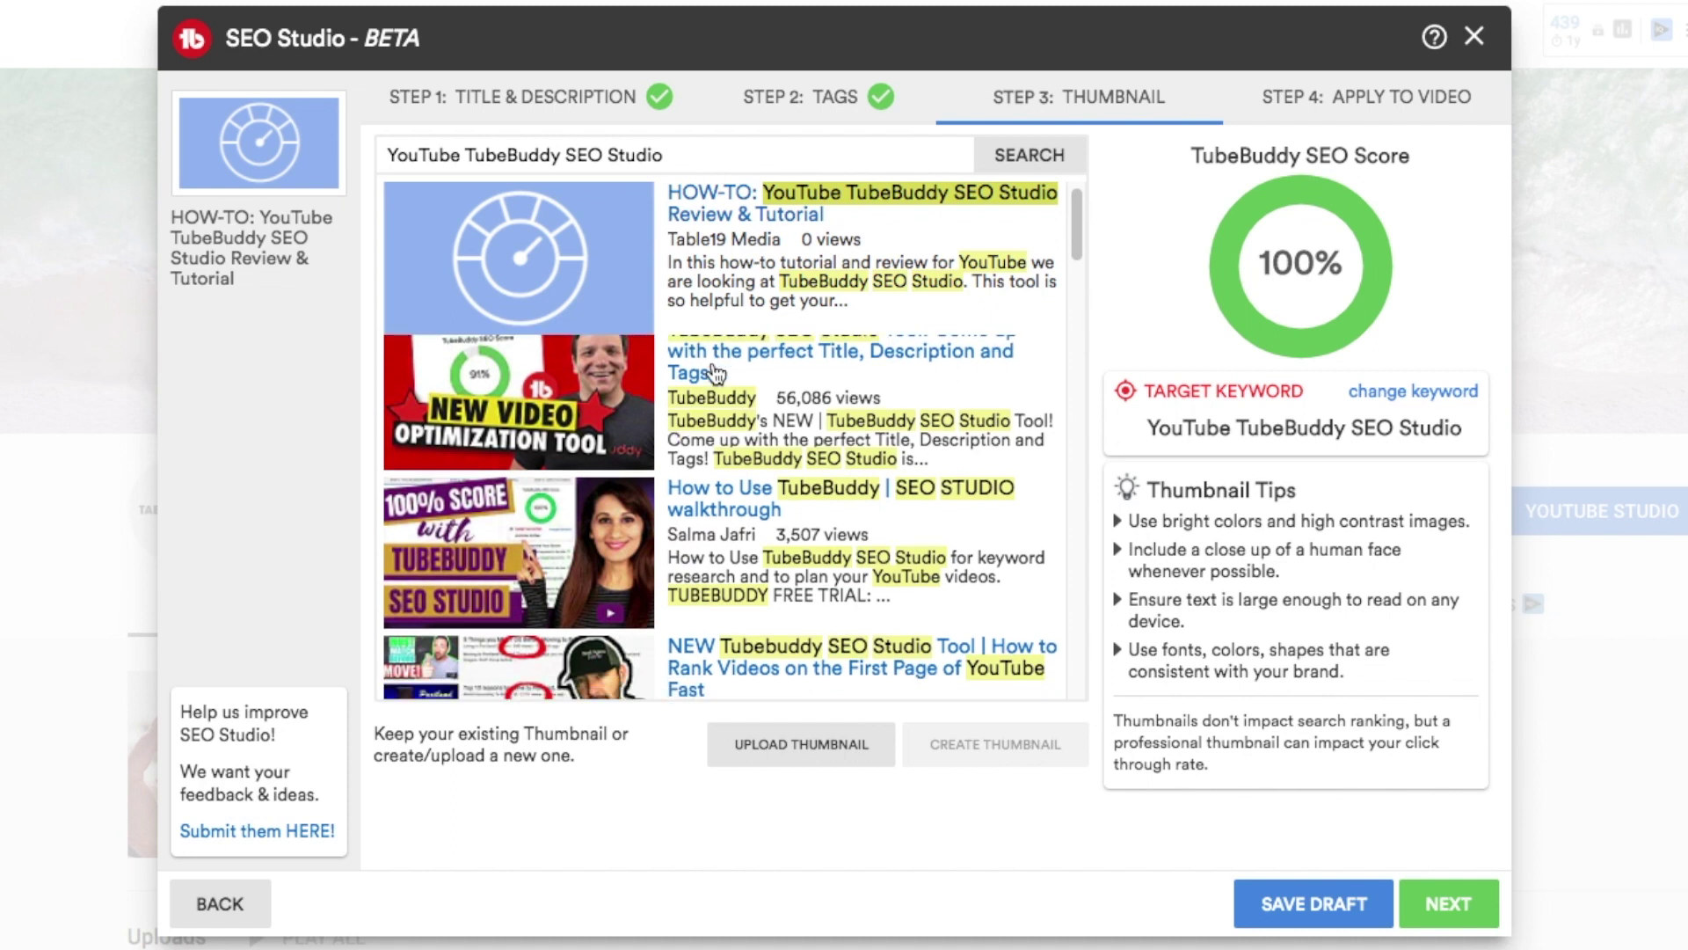
pyautogui.scroll(-3, 616, 434)
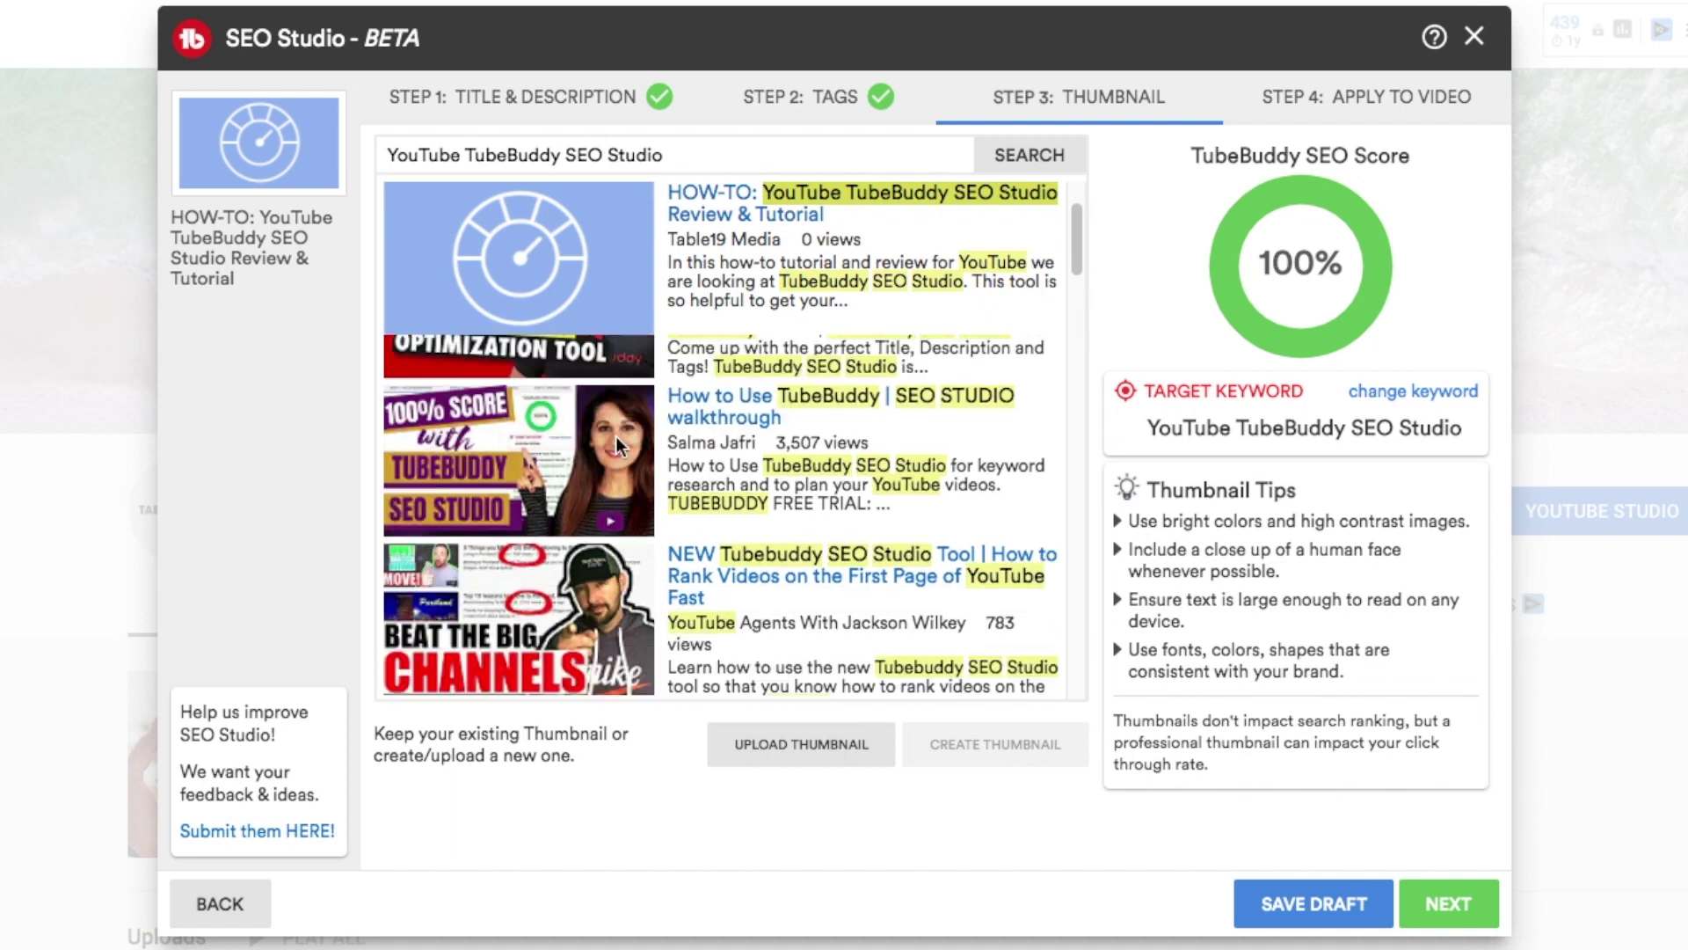
pyautogui.scroll(3, 610, 556)
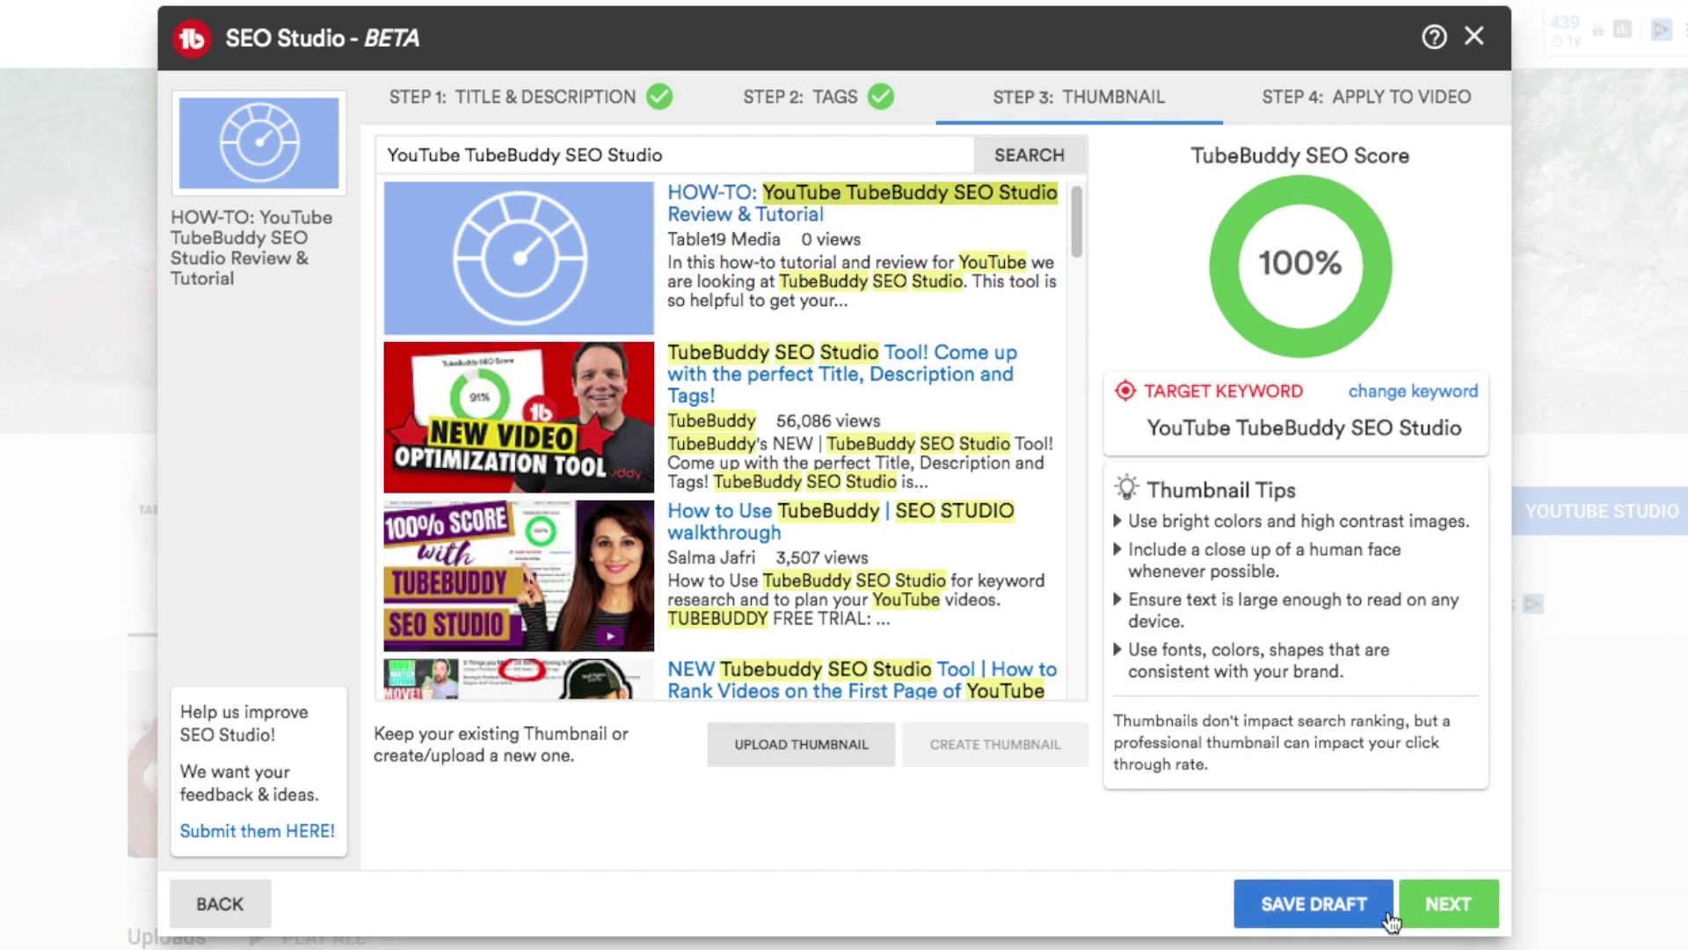
# Step: Advance to Step 4: Apply to Video and save the optimization as a draft
pyautogui.click(1458, 906)
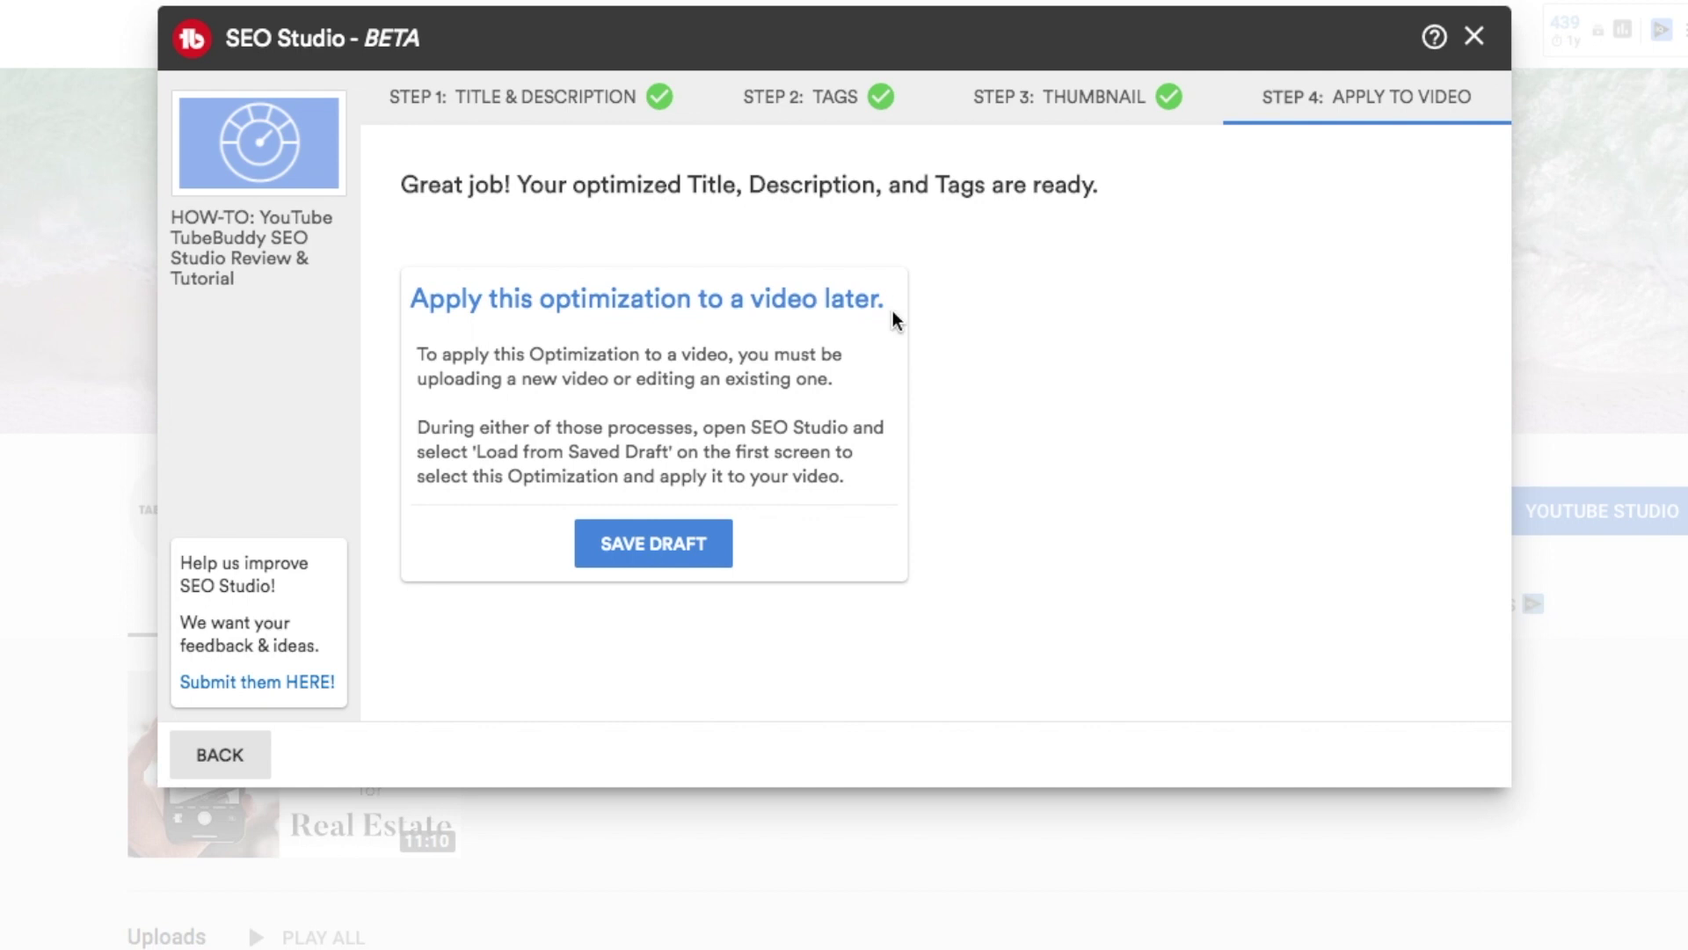
pyautogui.click(651, 549)
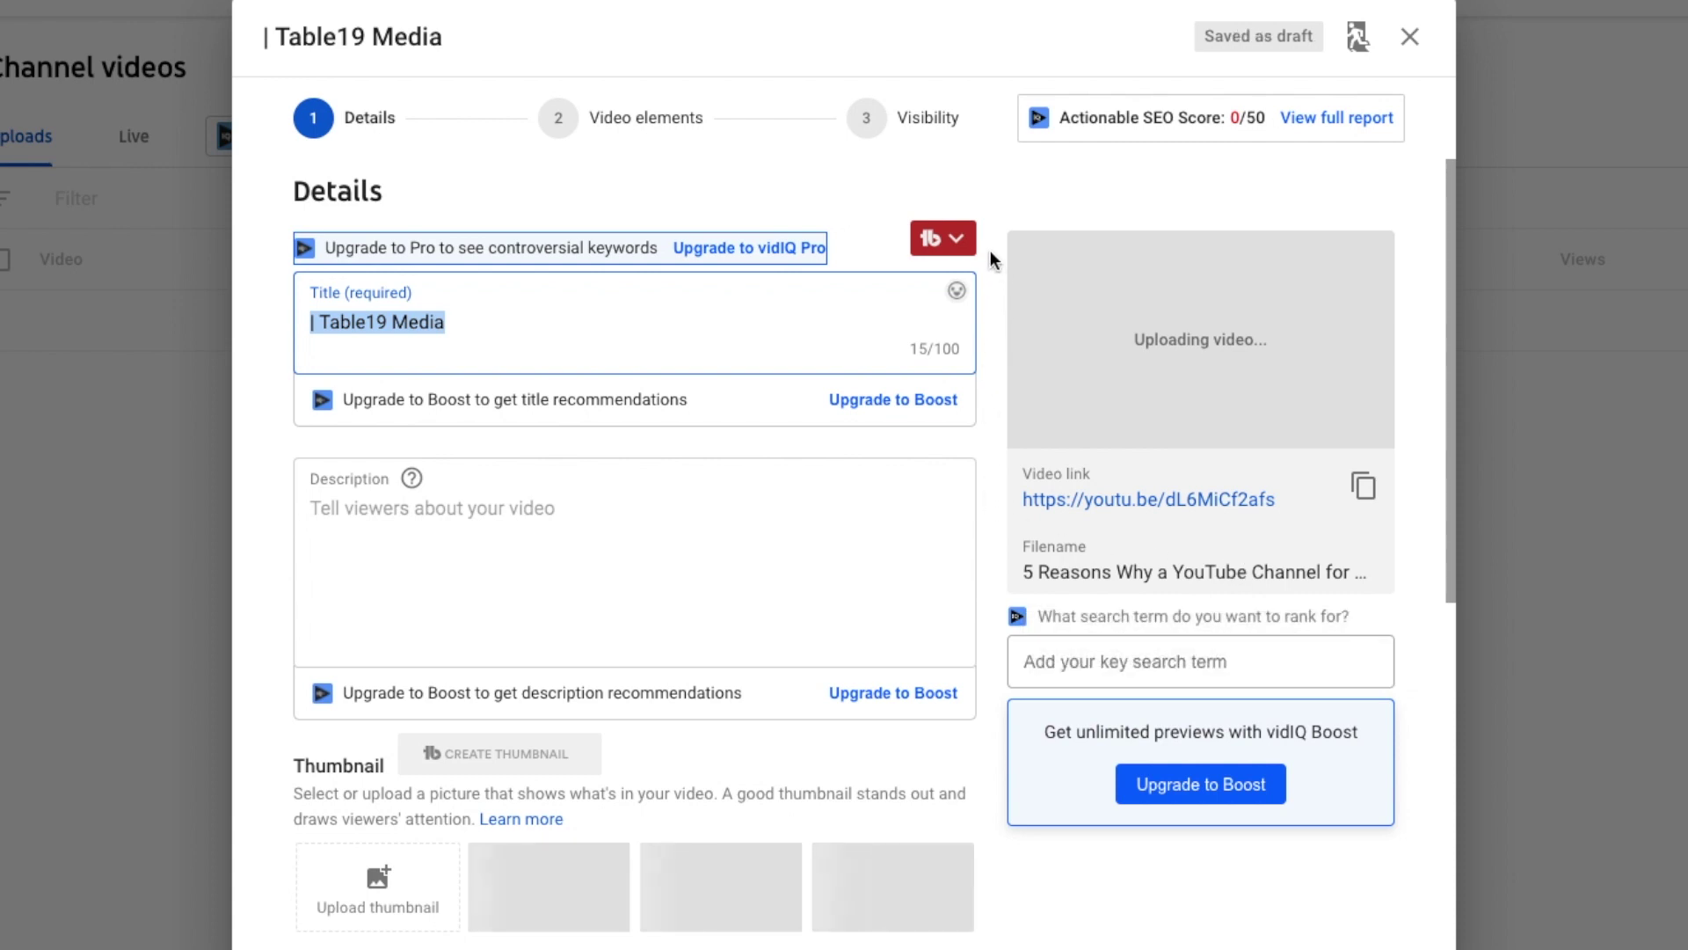
# Step: Apply the saved 'YouTube TubeBuddy SEO Studio' draft to the upload from the TubeBuddy dropdown
pyautogui.click(961, 244)
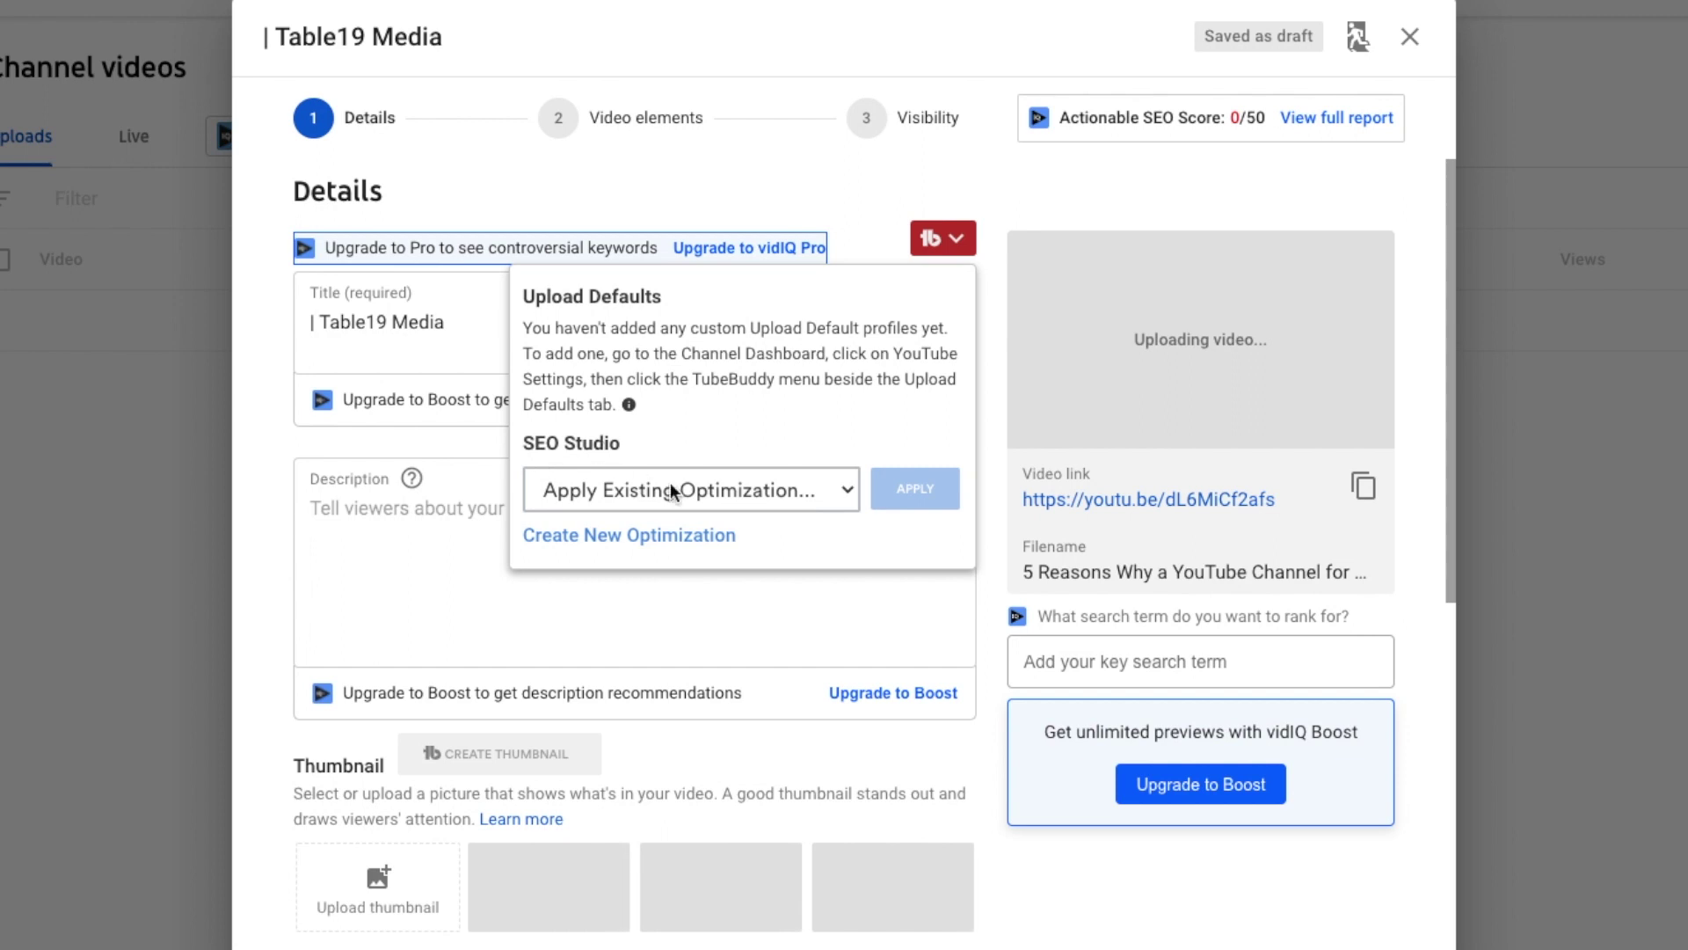
pyautogui.click(811, 490)
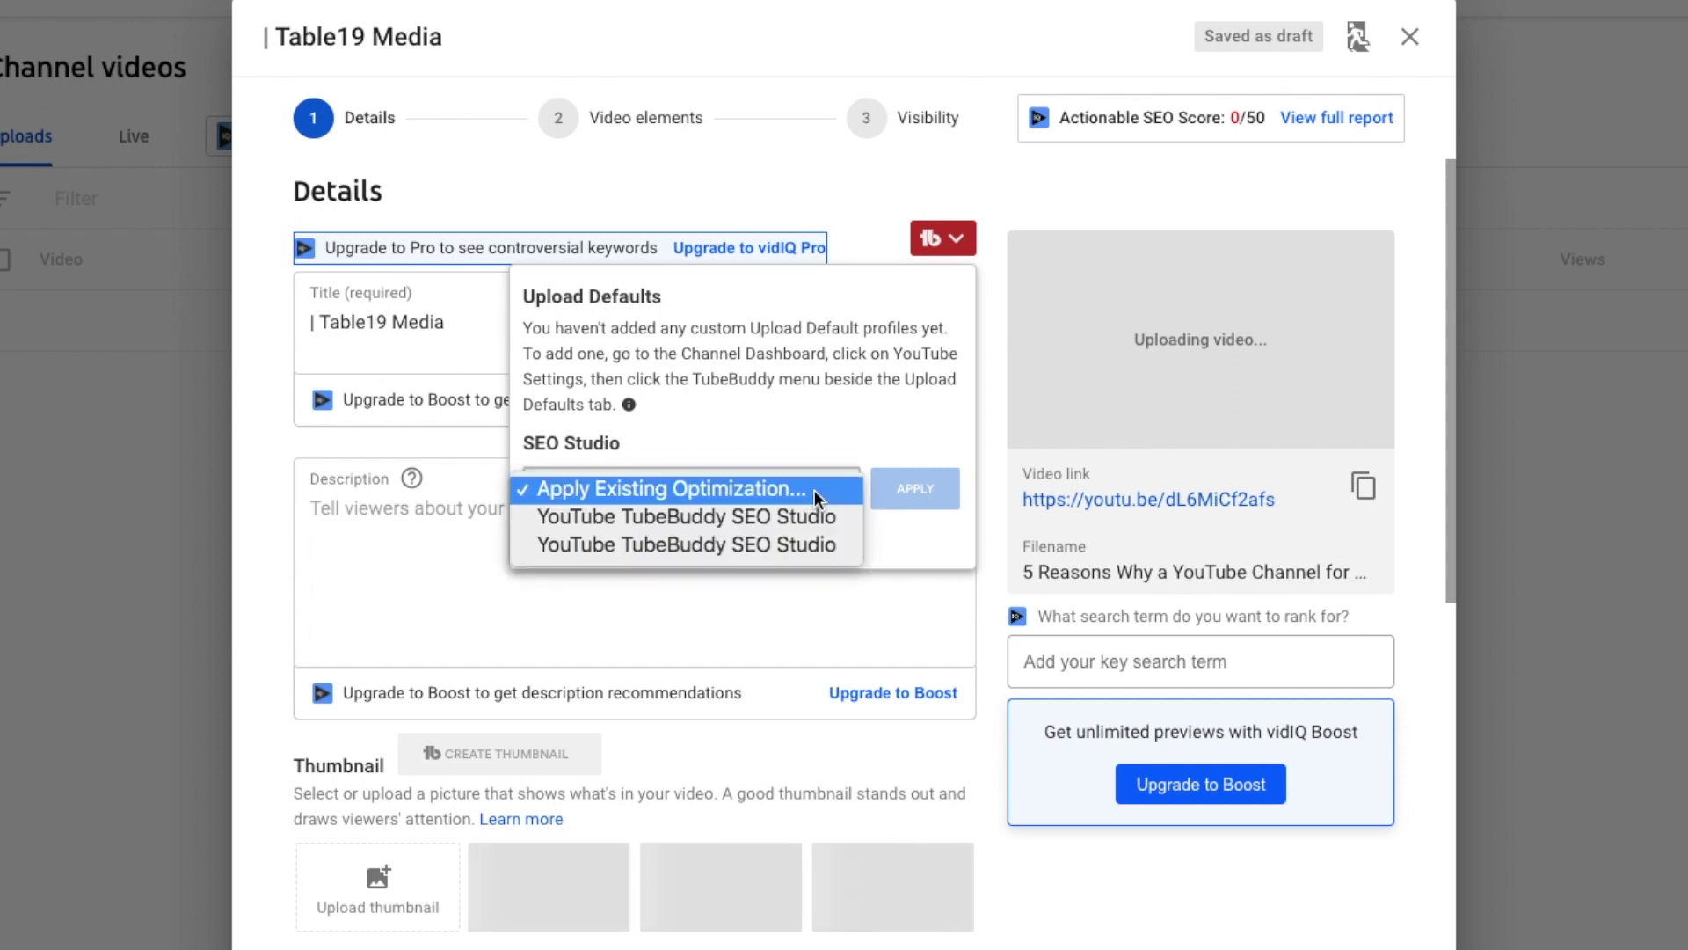
pyautogui.click(771, 546)
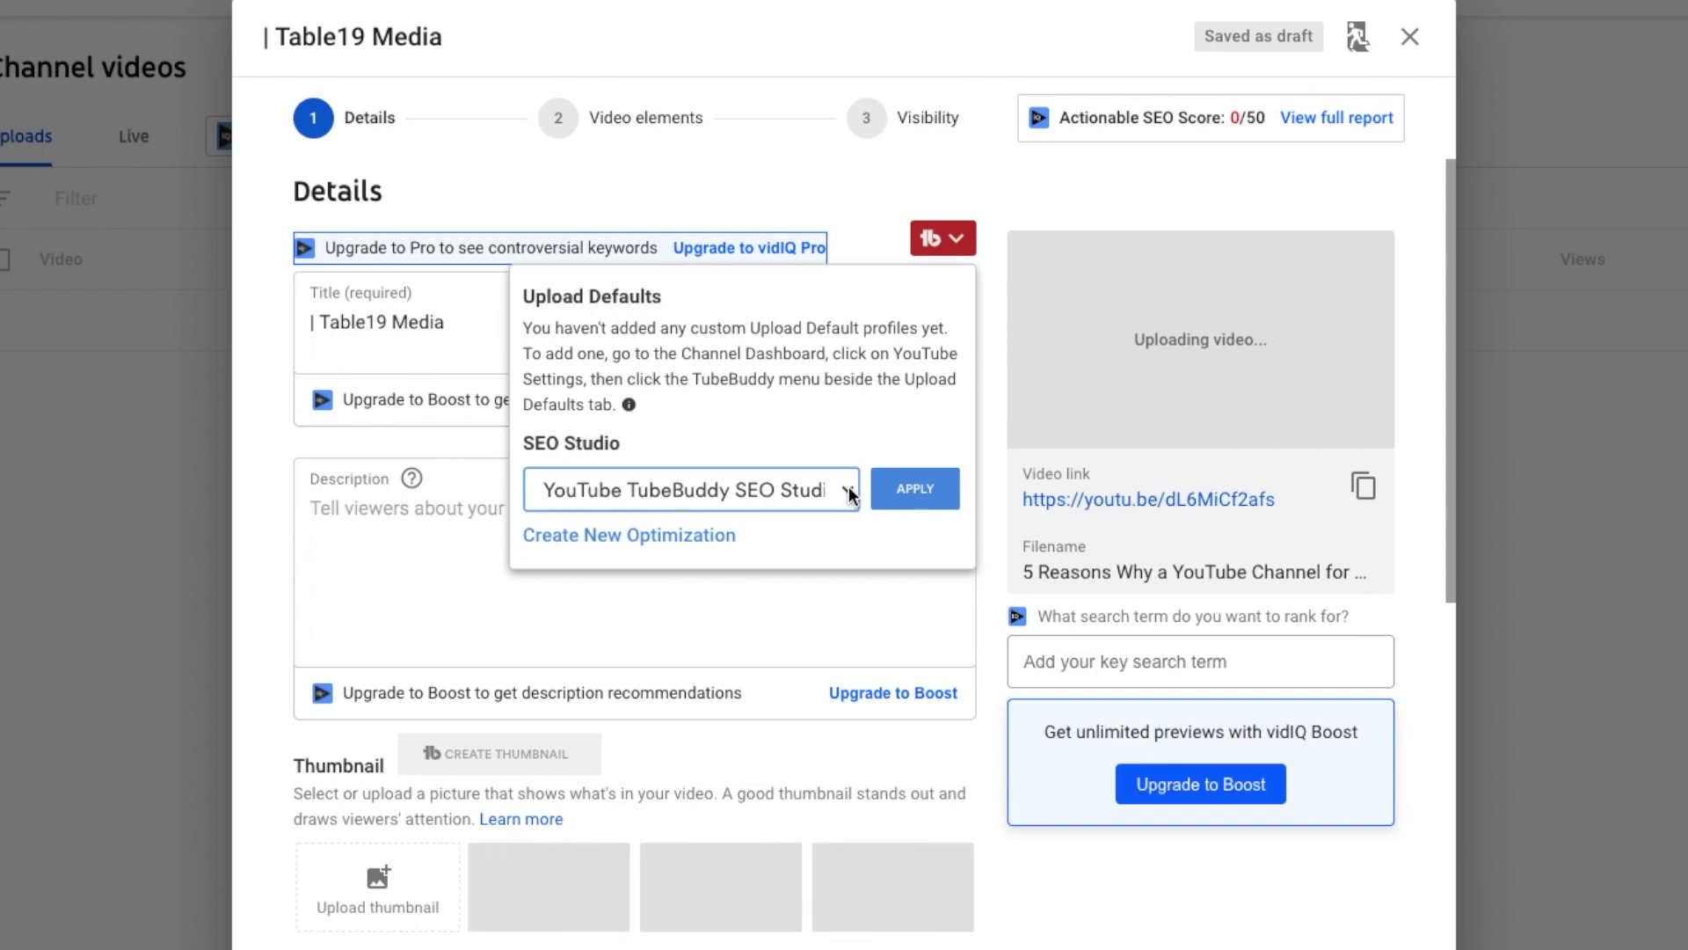
pyautogui.click(917, 490)
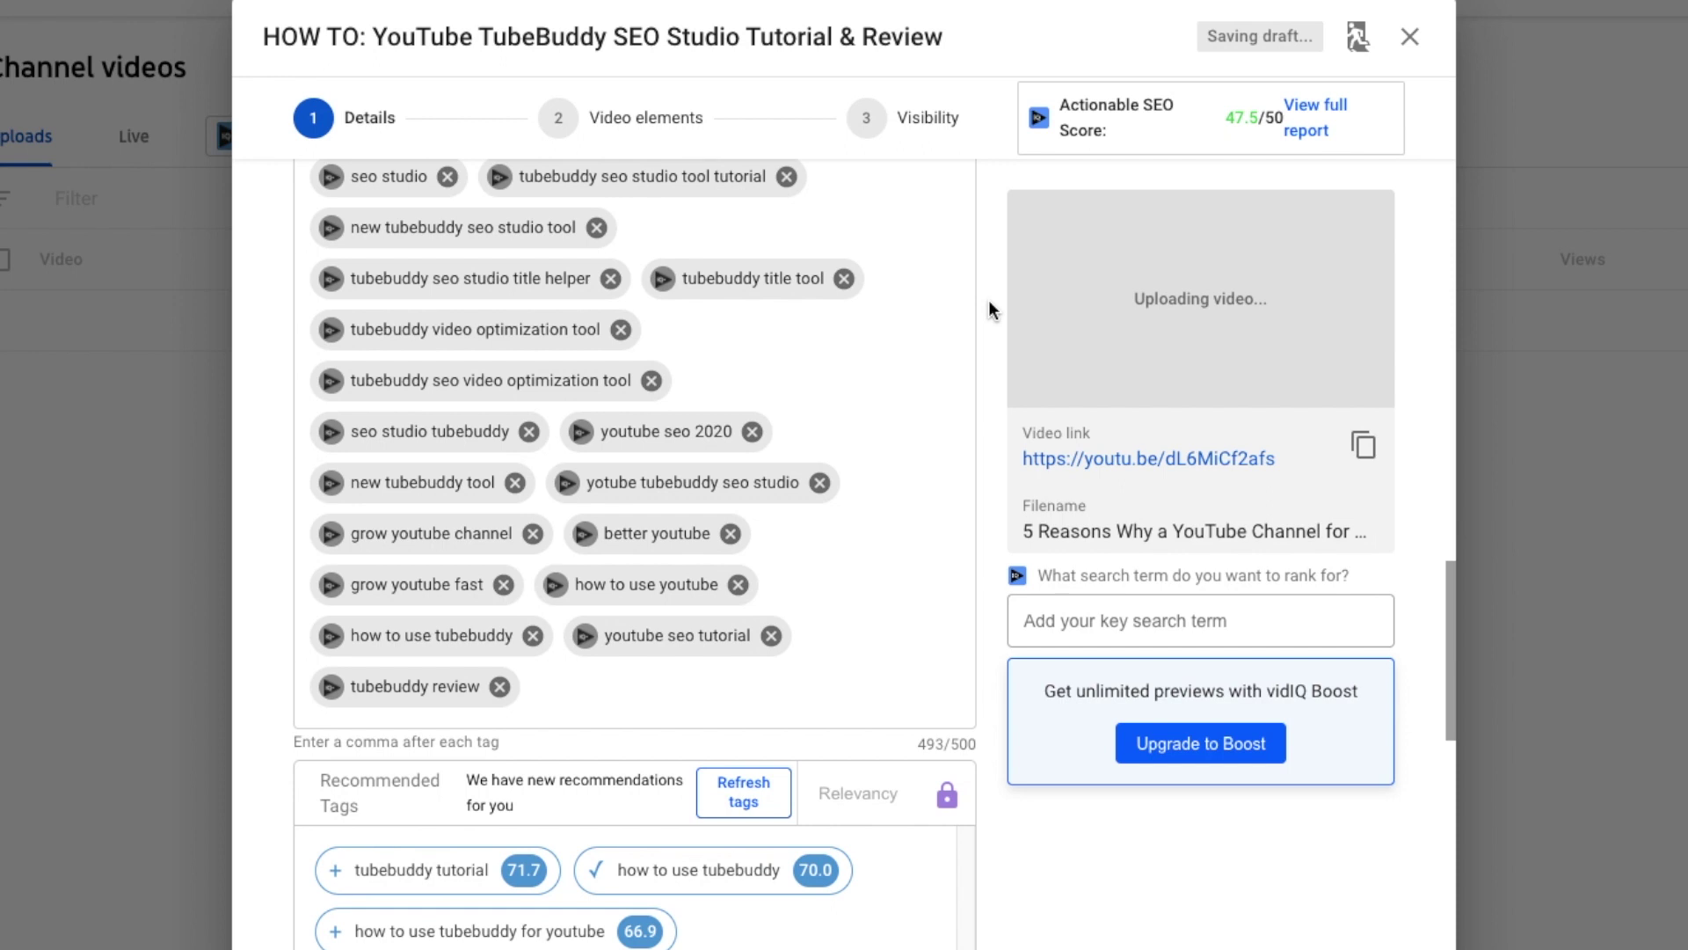
pyautogui.scroll(10, 990, 310)
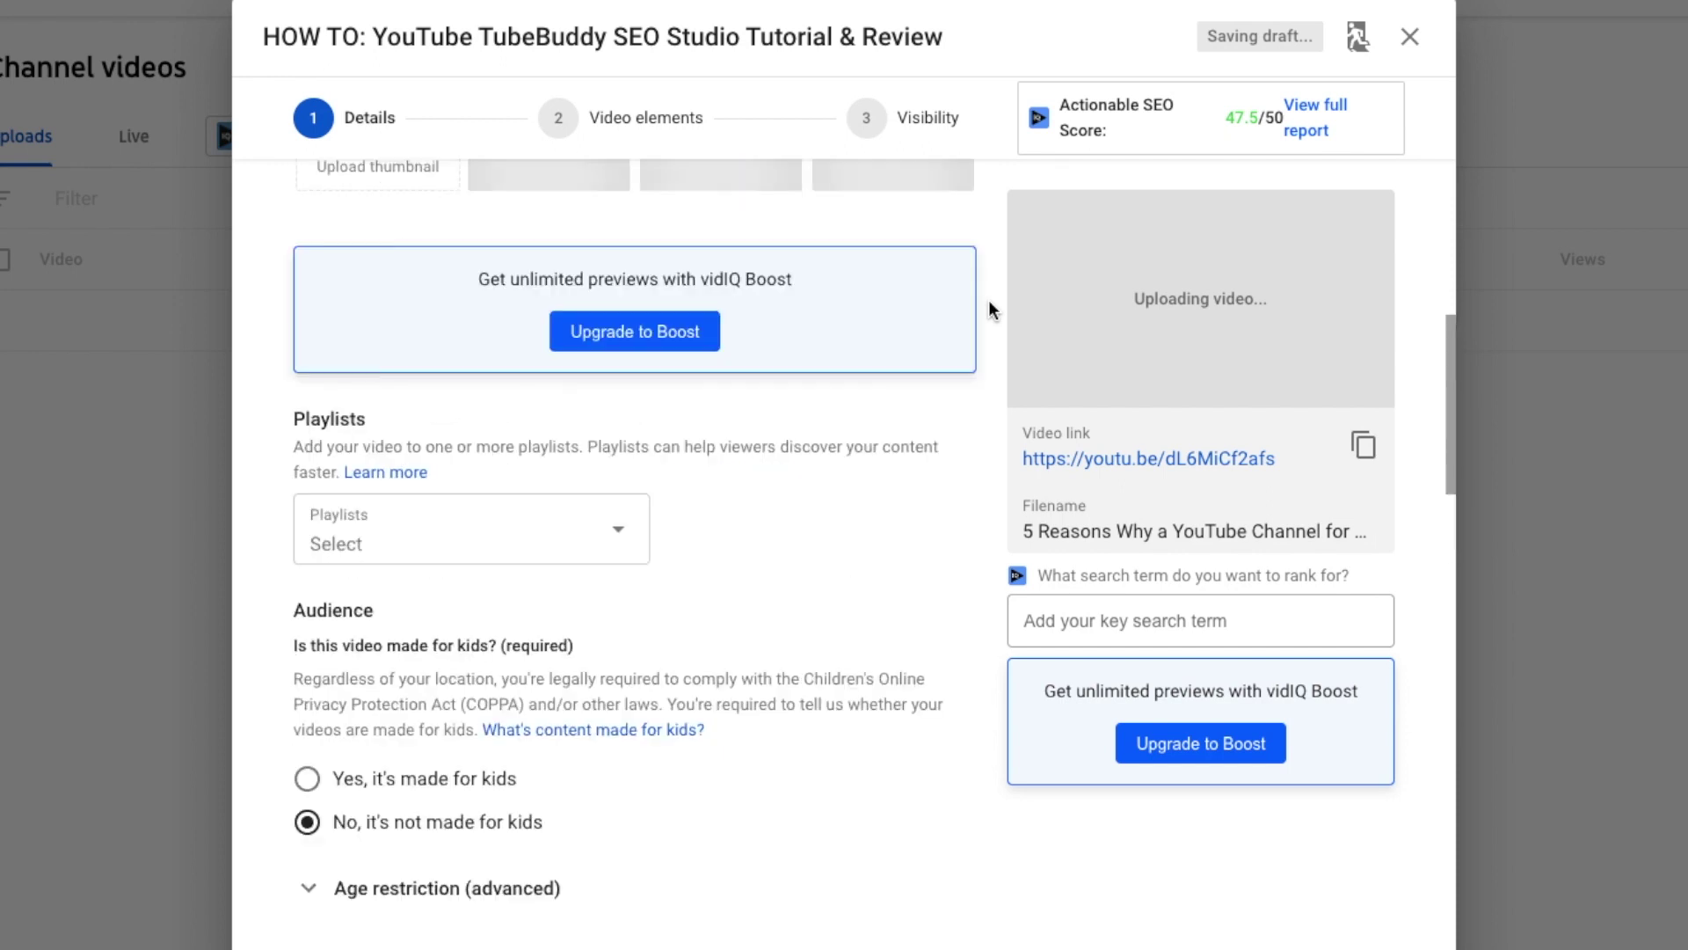
pyautogui.scroll(5, 990, 309)
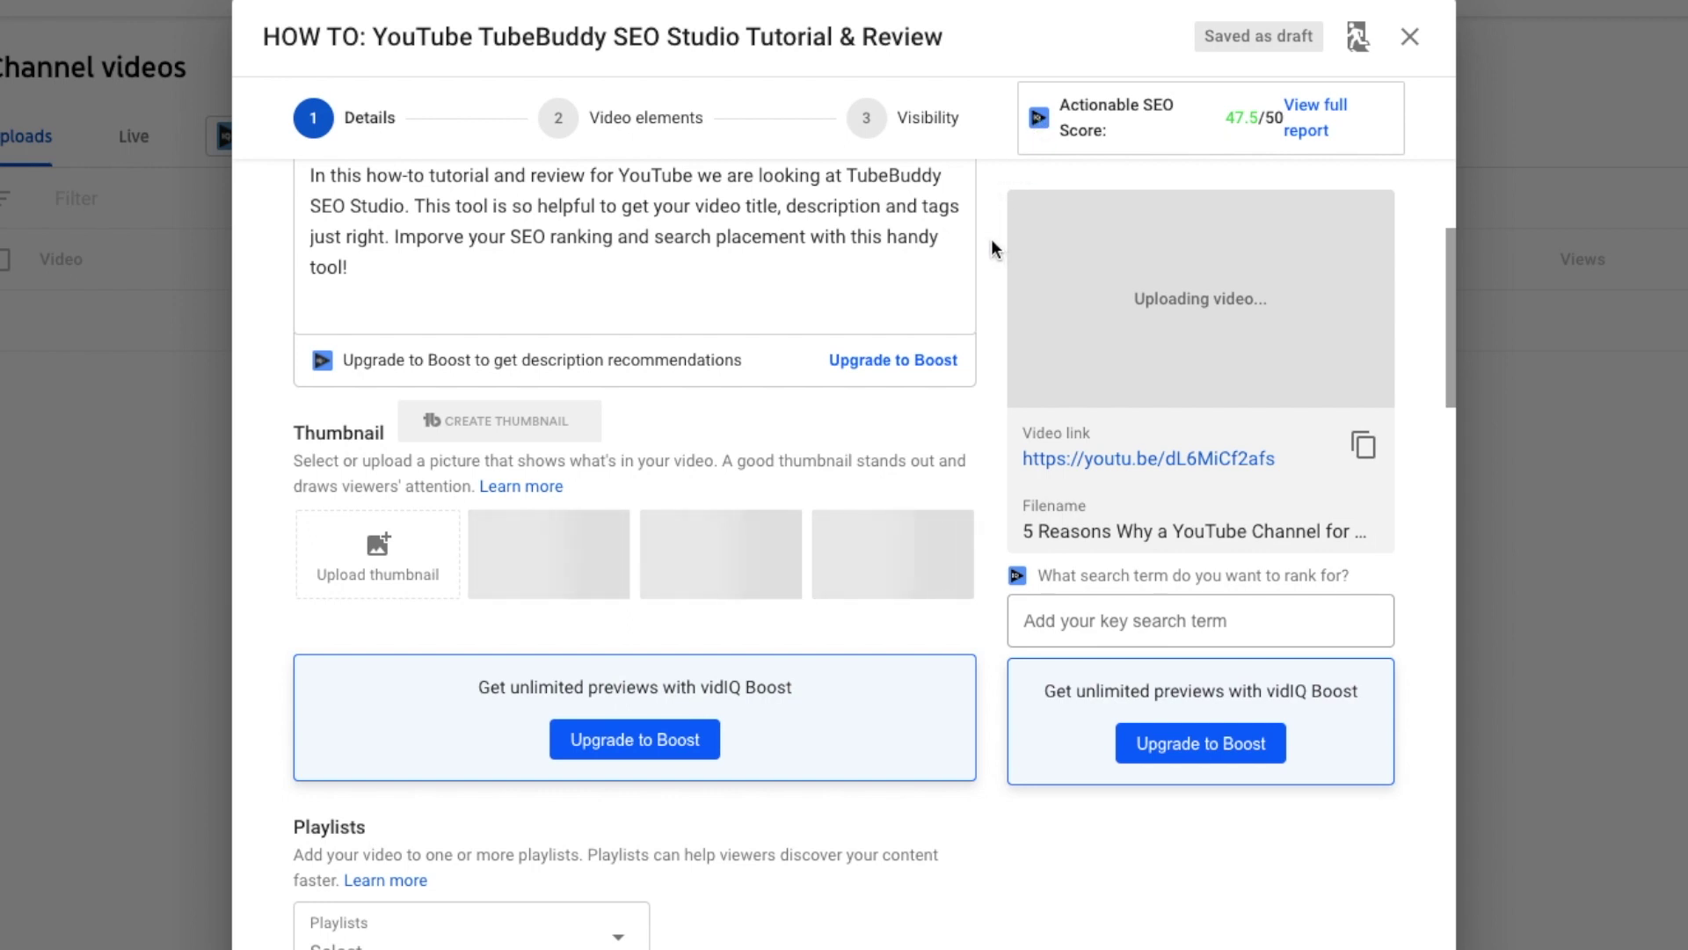
pyautogui.scroll(4, 990, 246)
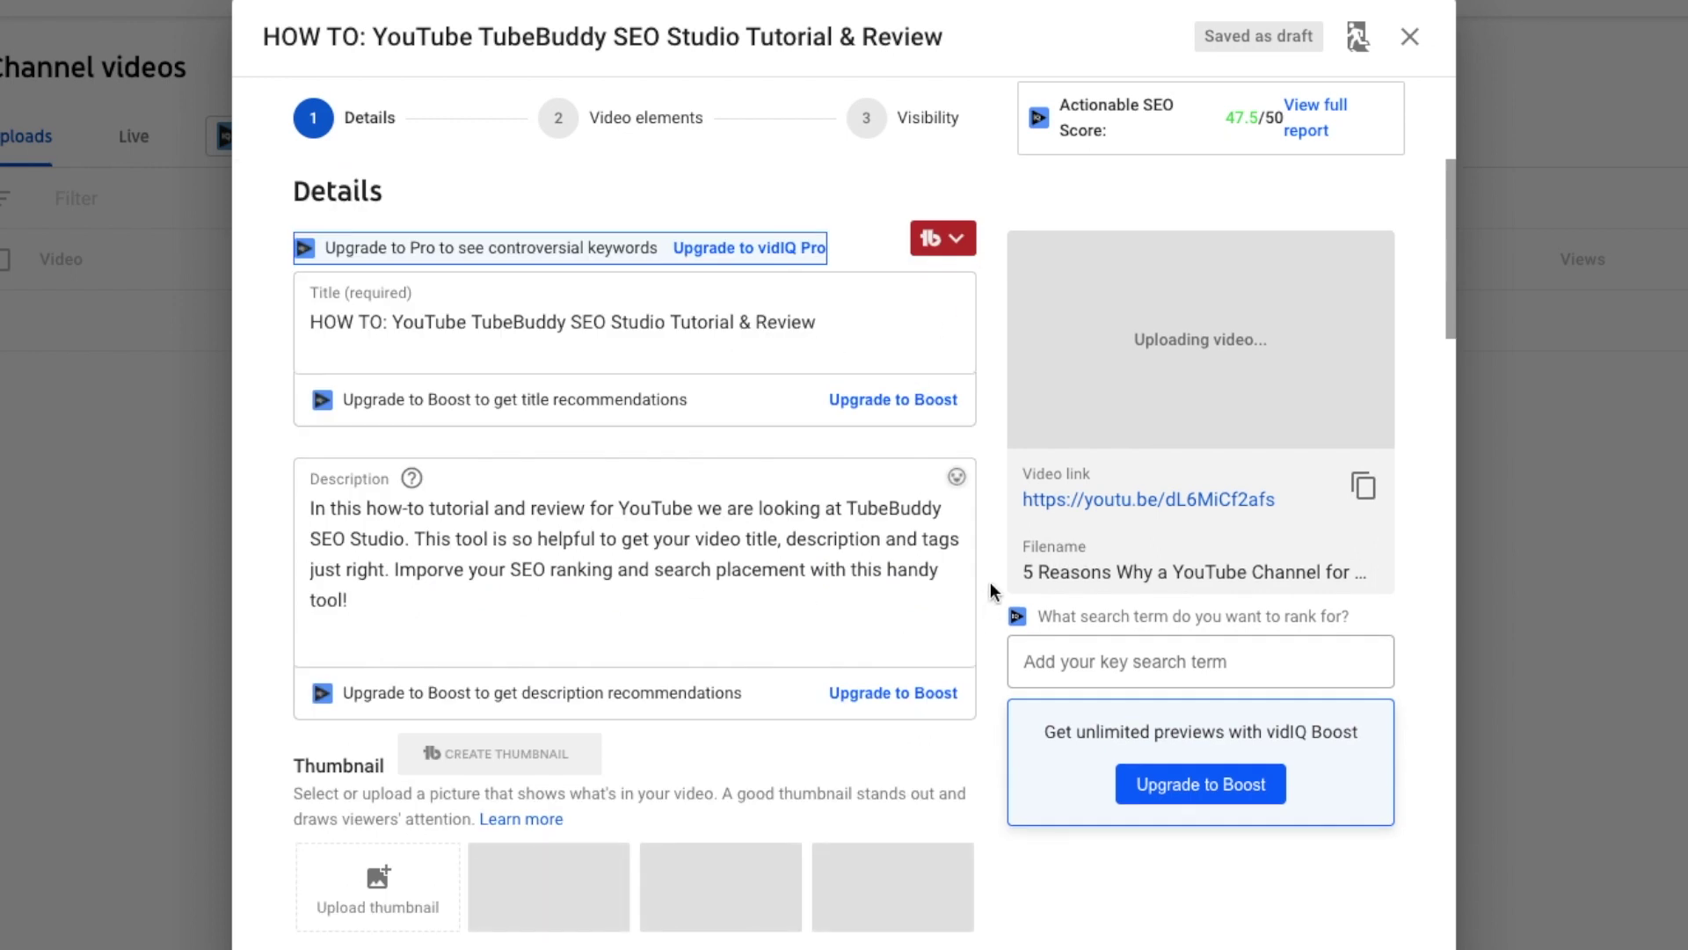
pyautogui.scroll(-1, 990, 591)
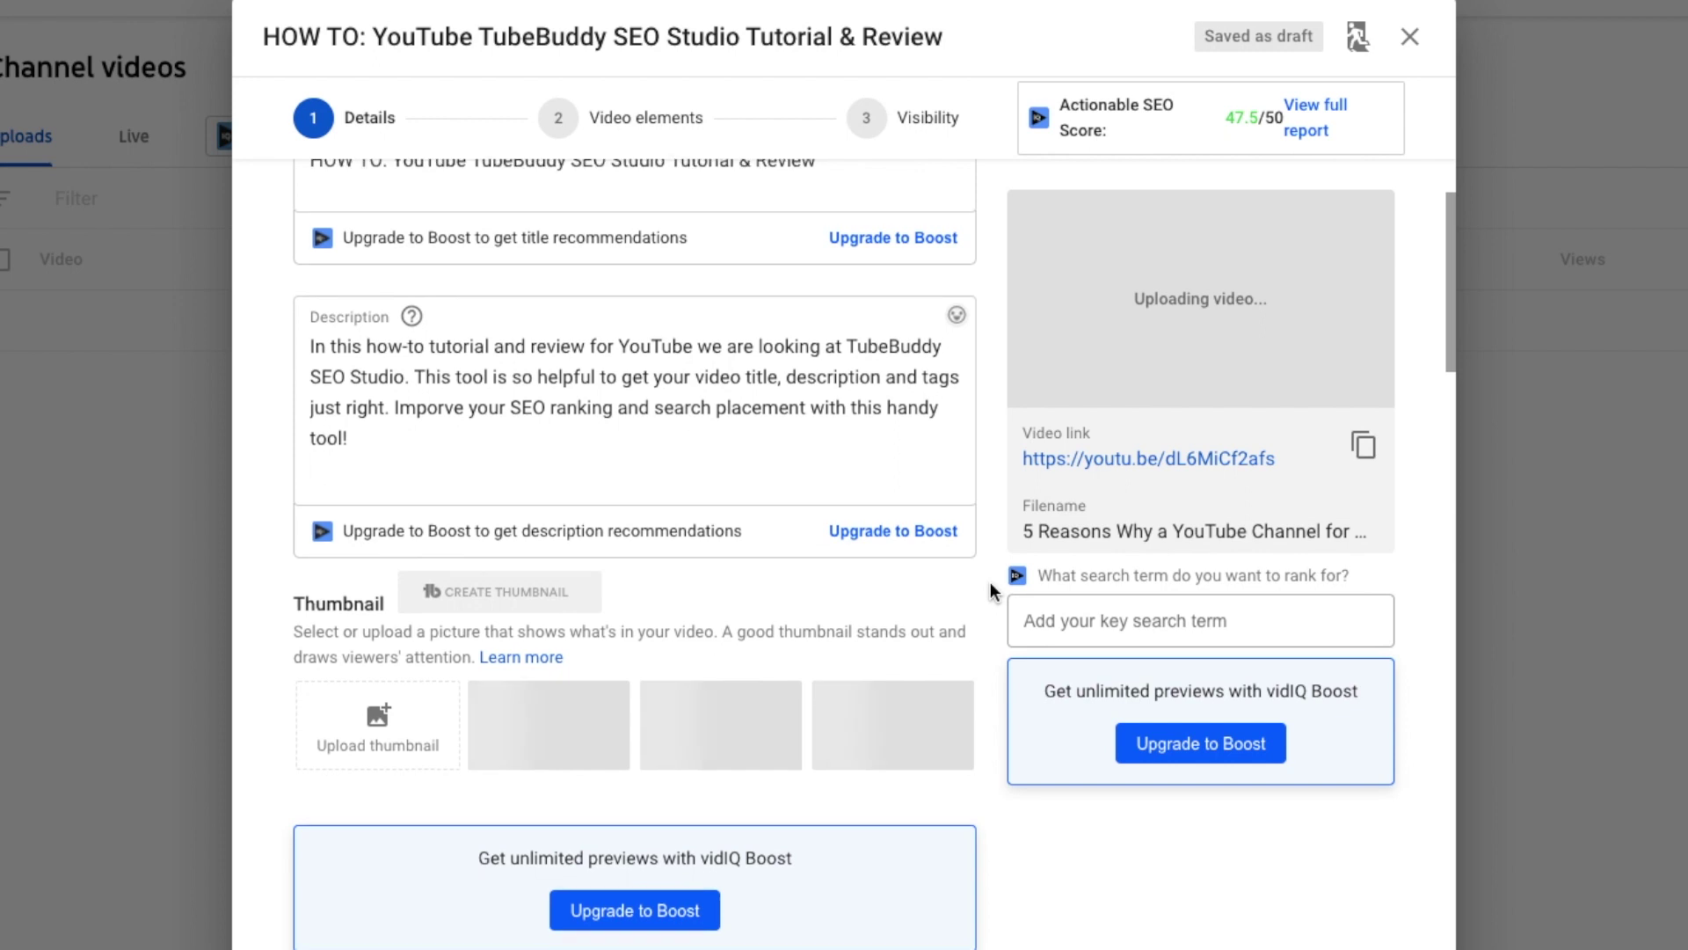
pyautogui.scroll(1, 991, 591)
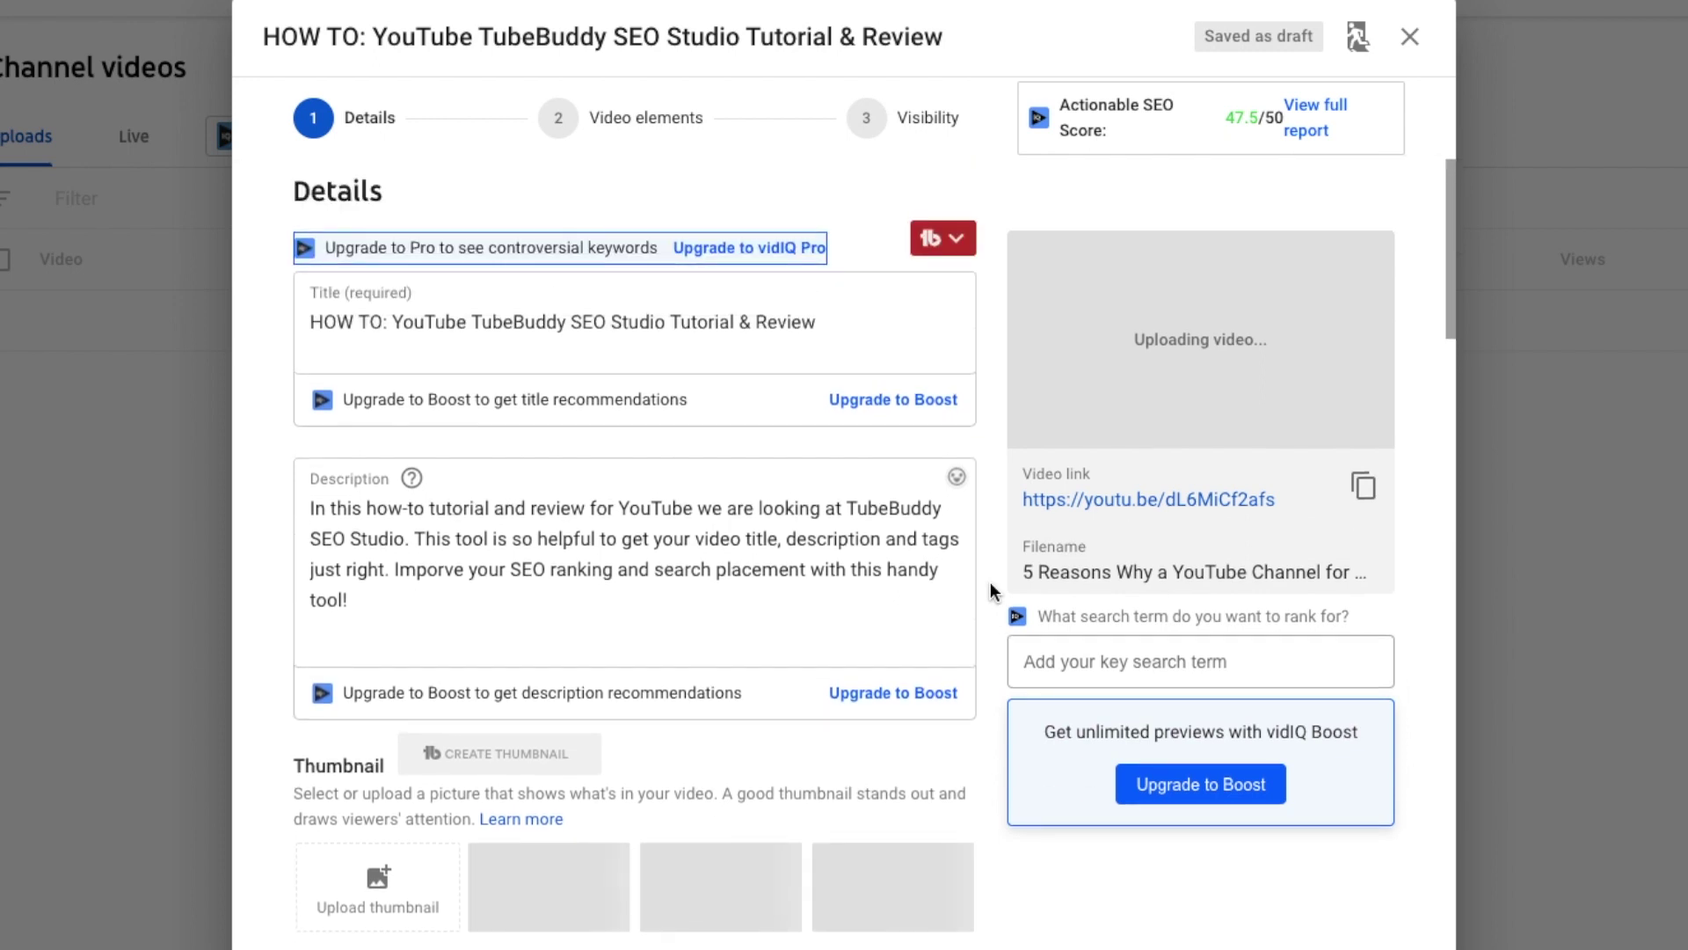